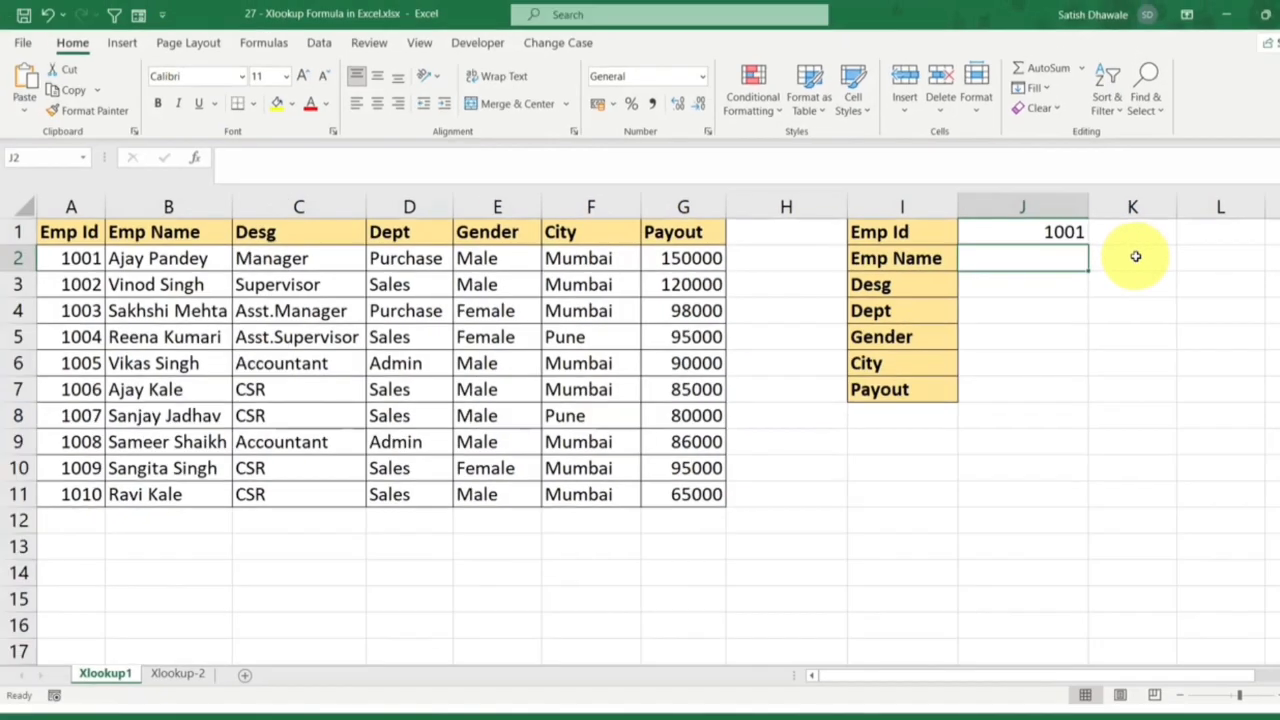
drag(62, 235, 690, 492)
click(1015, 238)
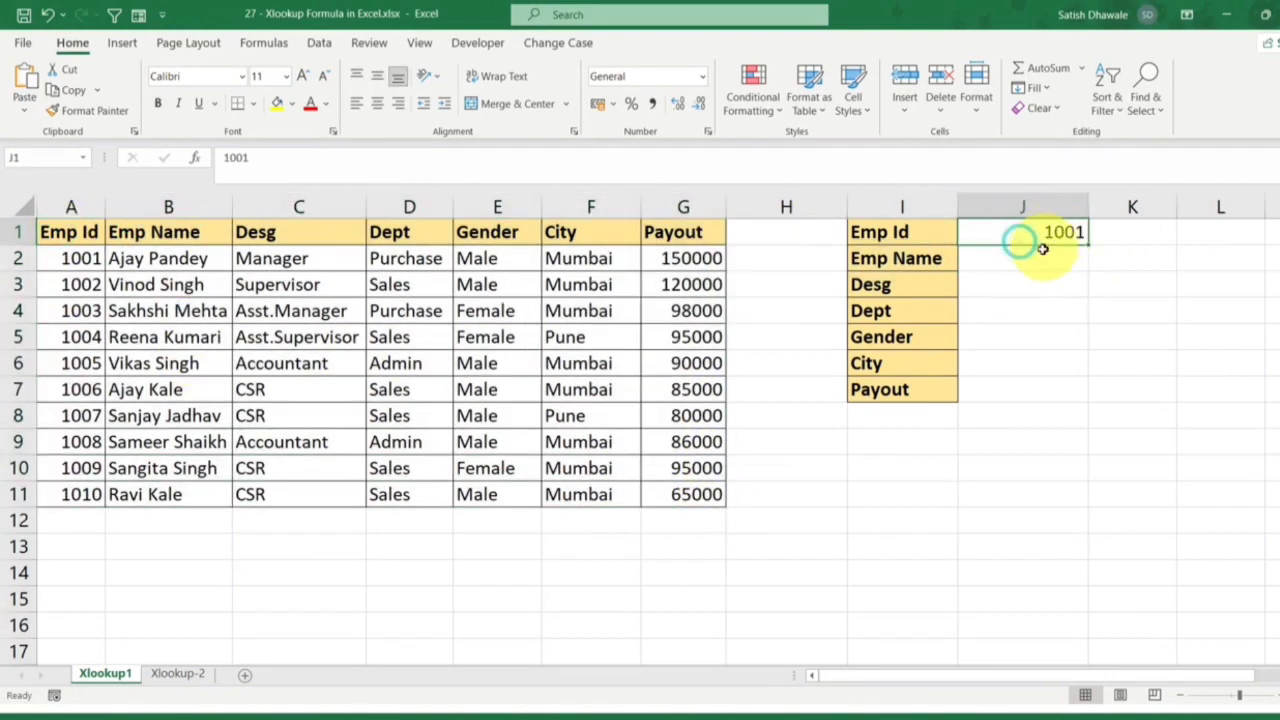
drag(1033, 256, 1006, 394)
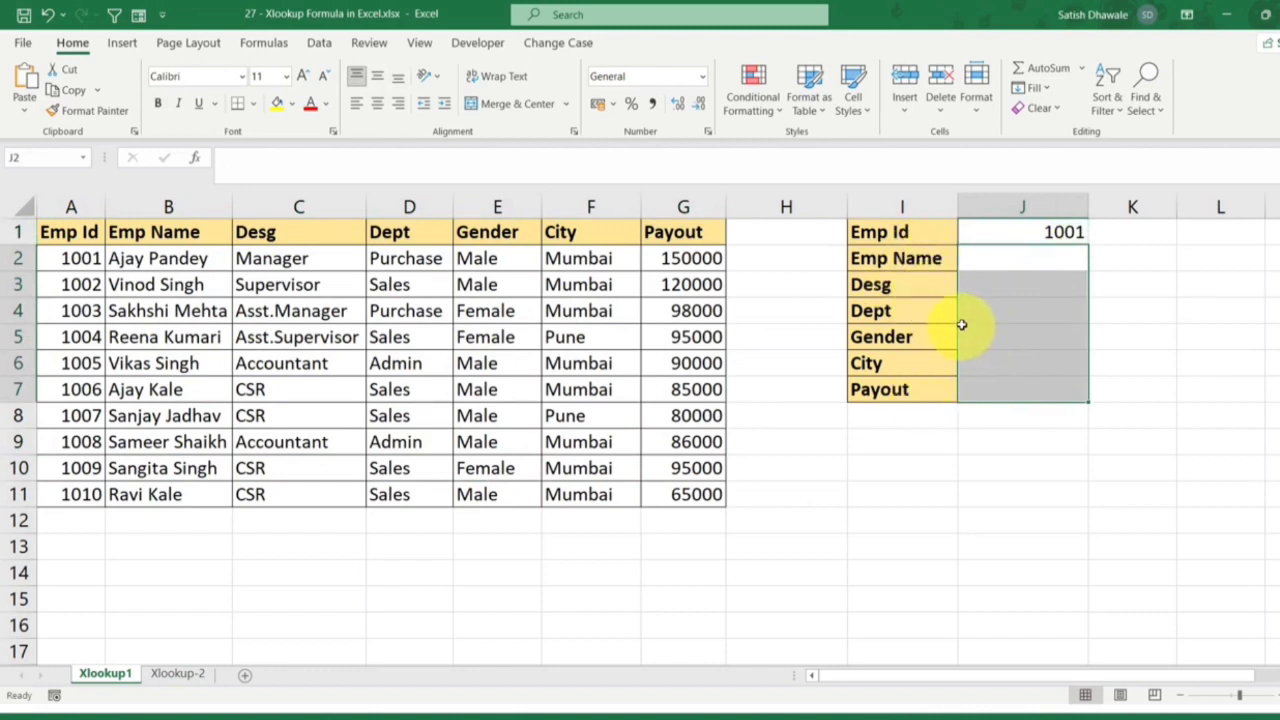
Enter an XLOOKUP formula in J2 that looks up J1 in column A and returns the employee name from column B
click(1043, 262)
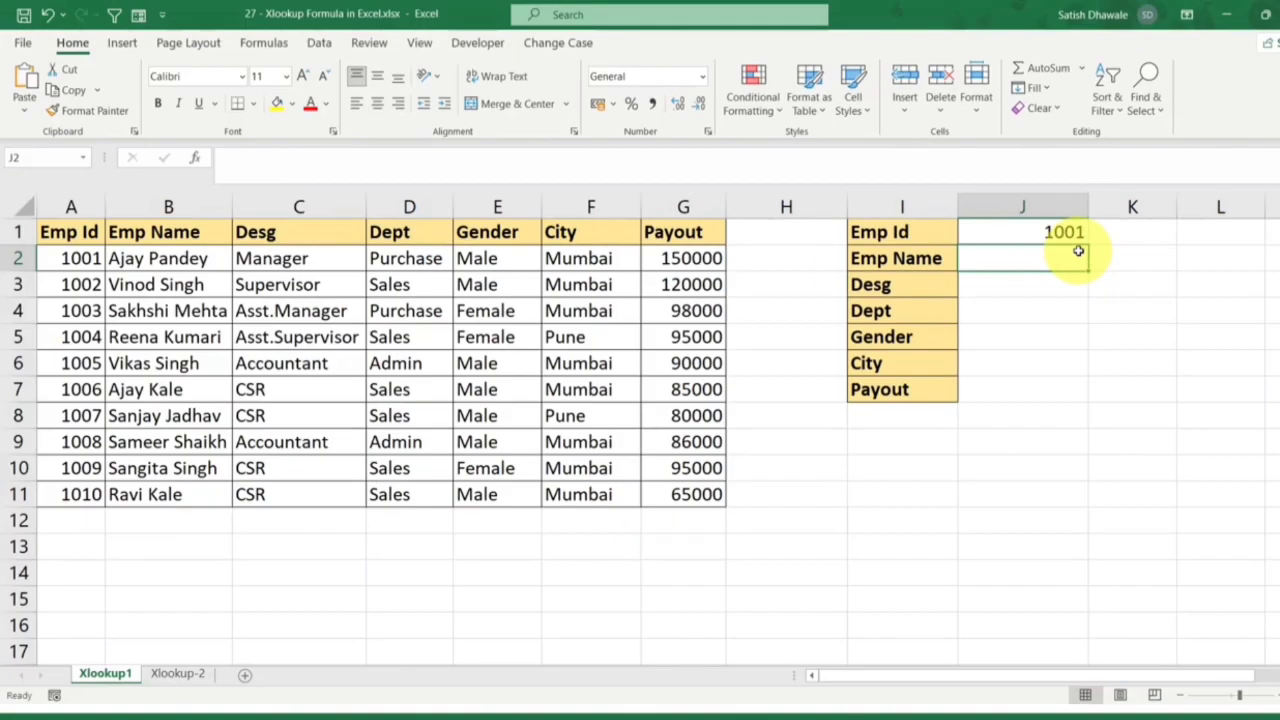
text(=xlo)
key(Tab)
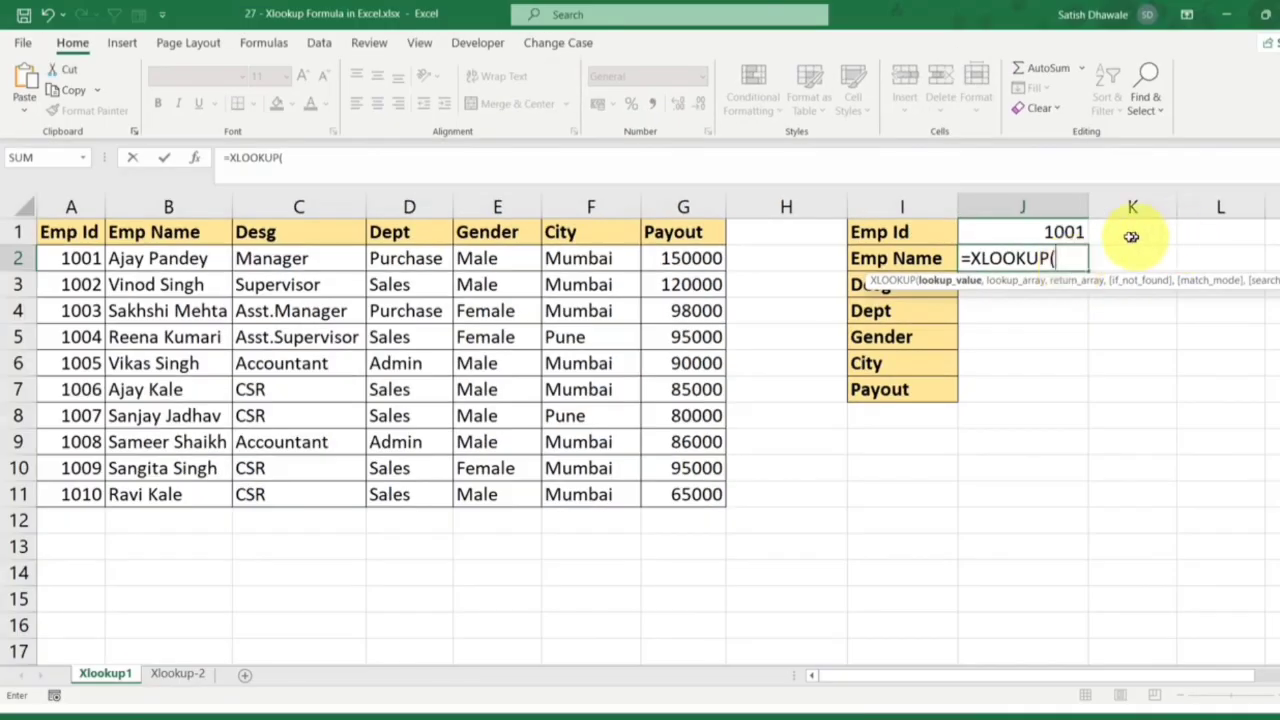
click(1045, 190)
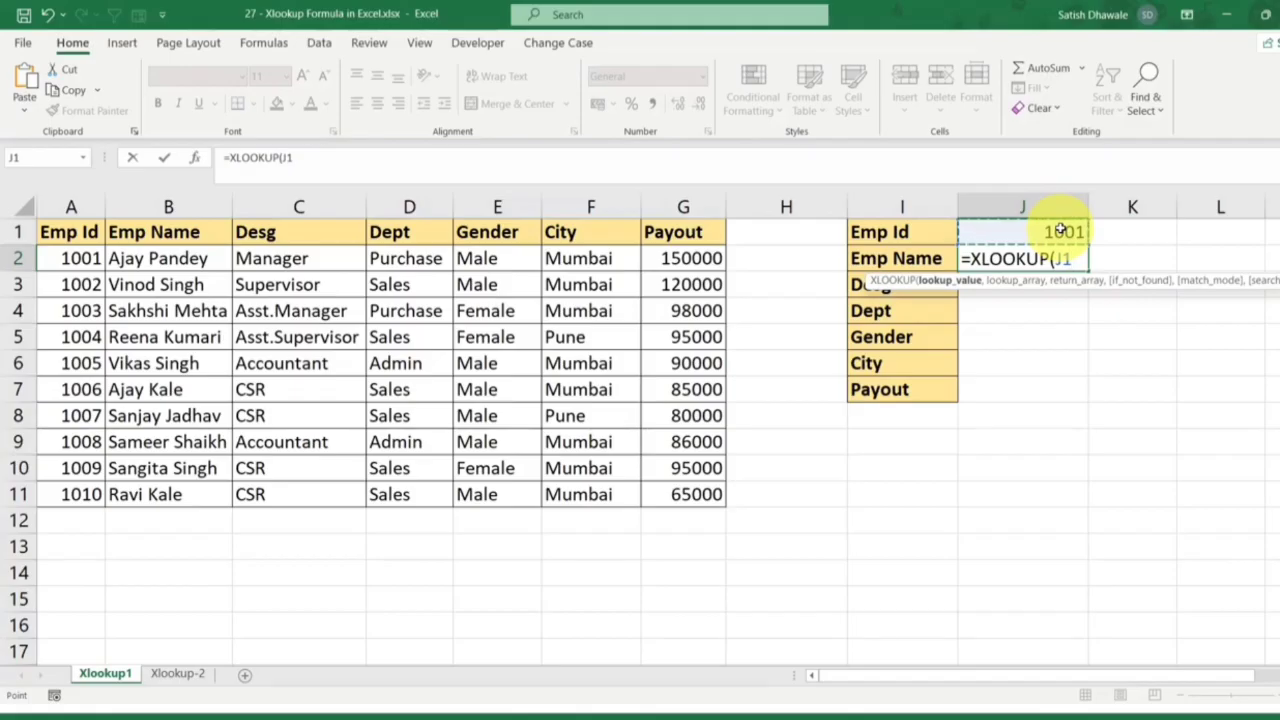
text(,)
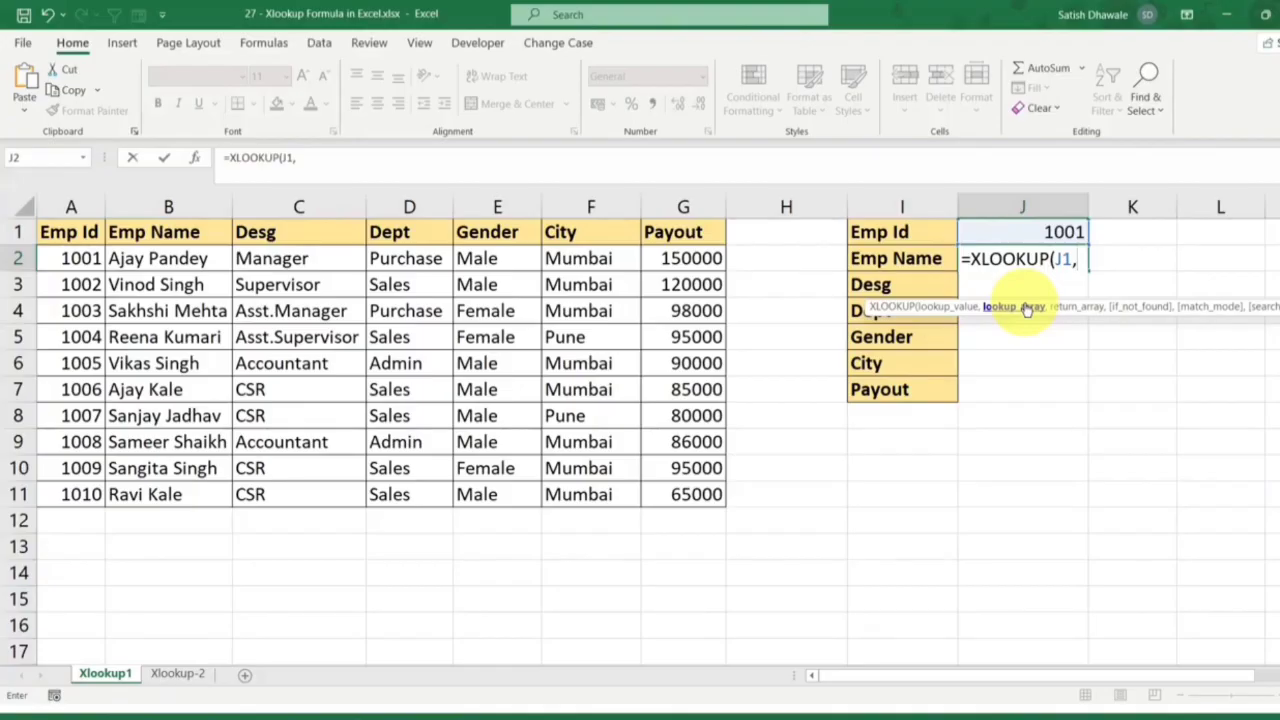
drag(80, 232, 78, 494)
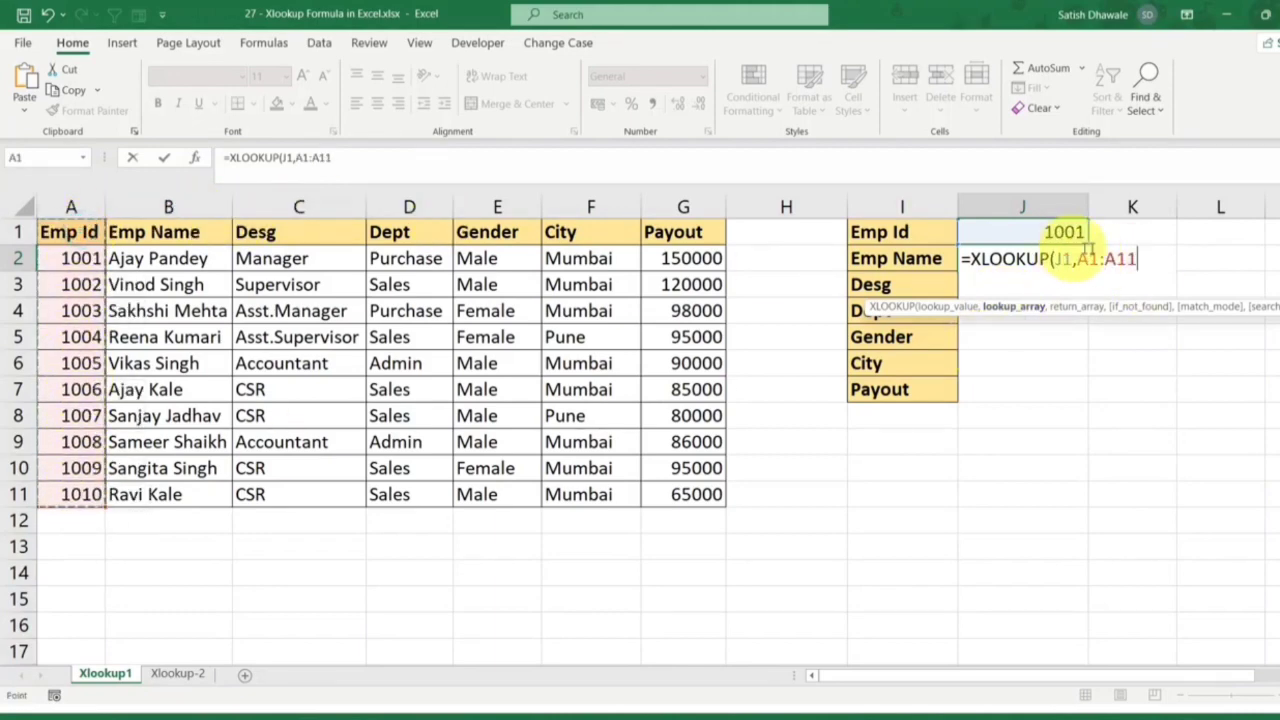
click(72, 204)
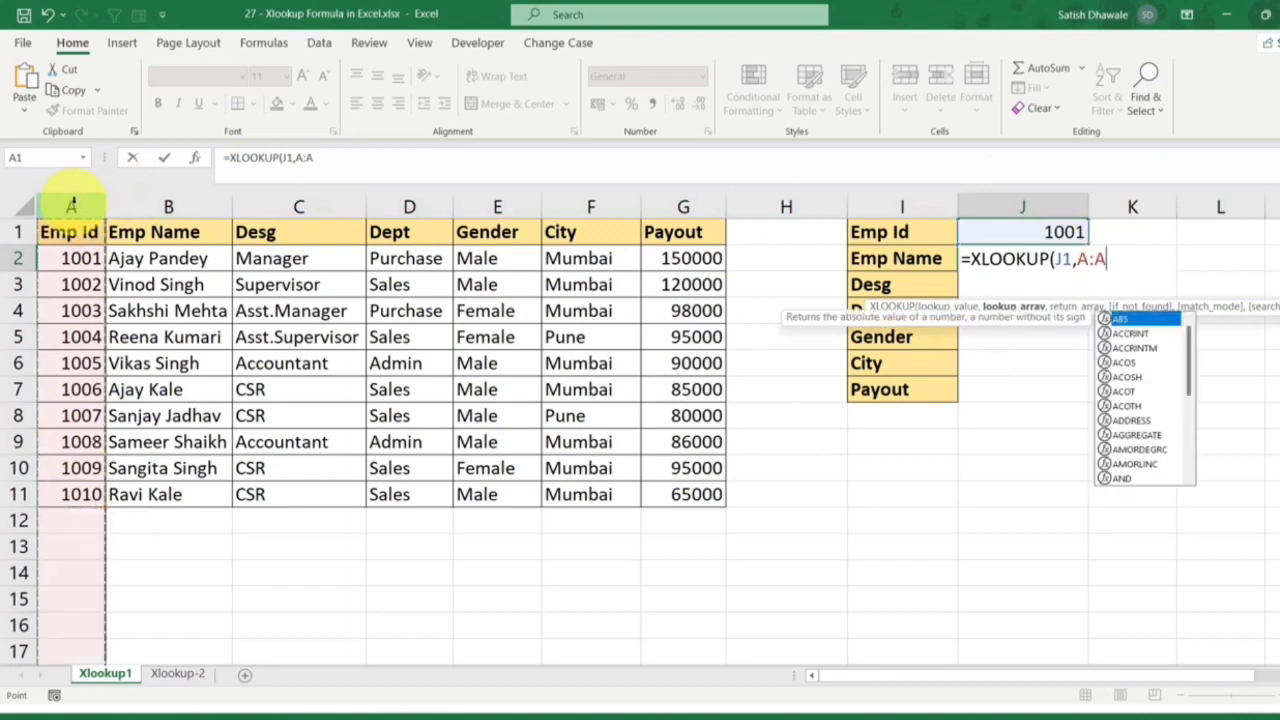
drag(76, 232, 65, 487)
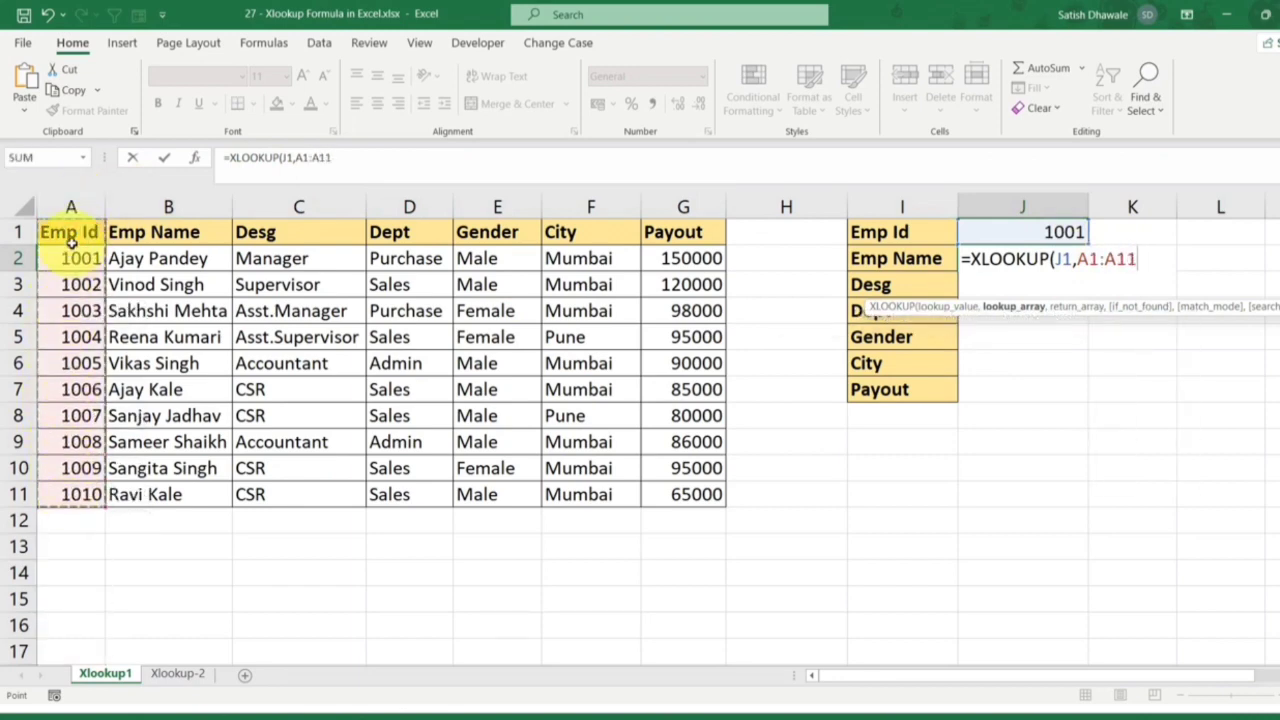
click(70, 205)
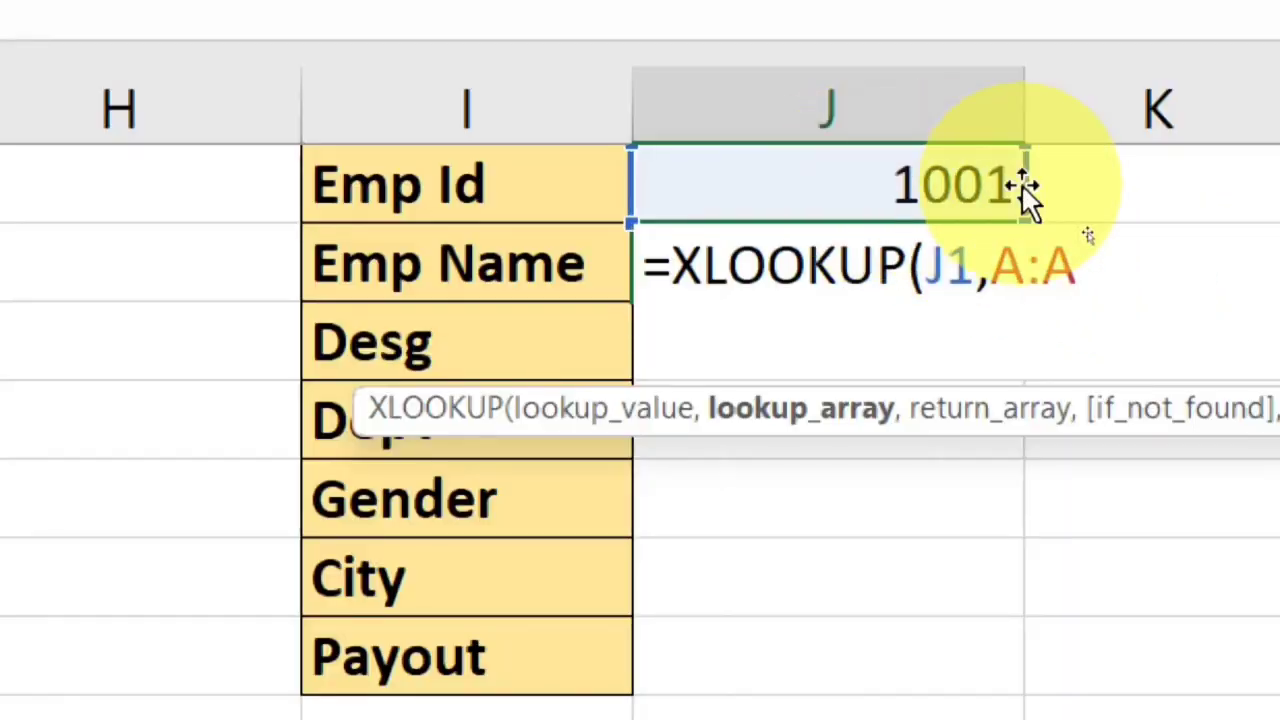
text(,)
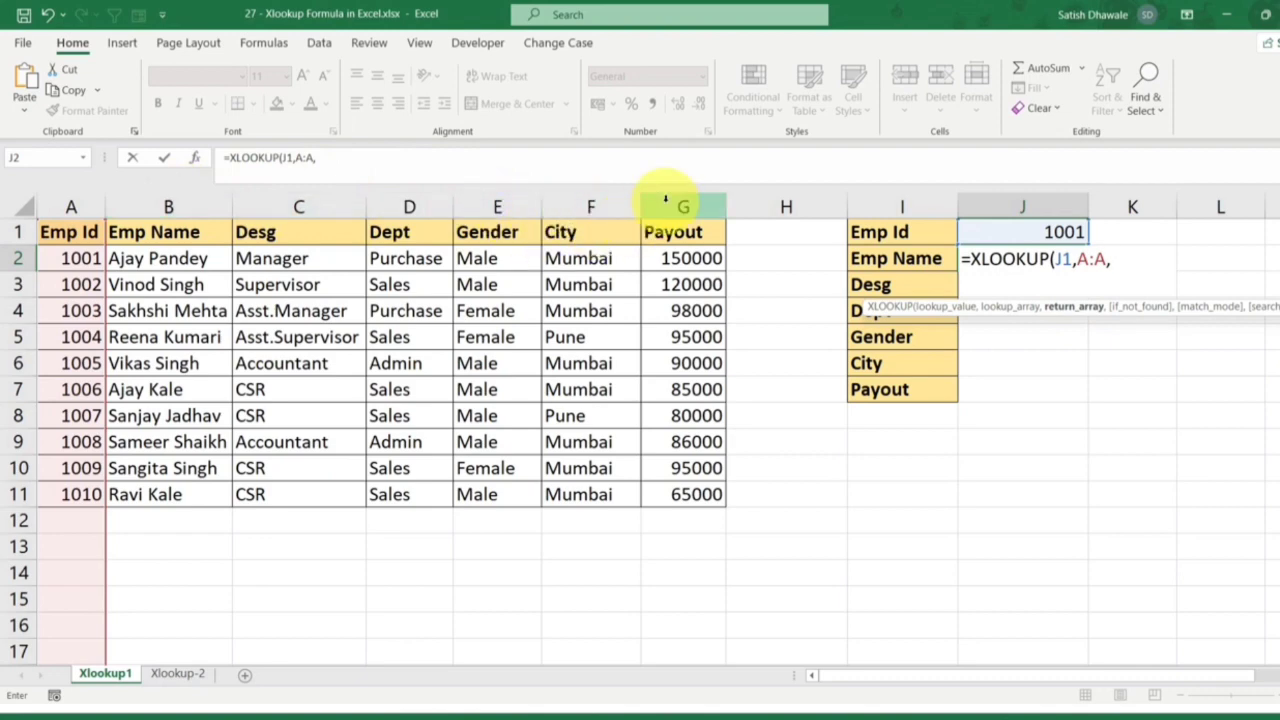
click(166, 205)
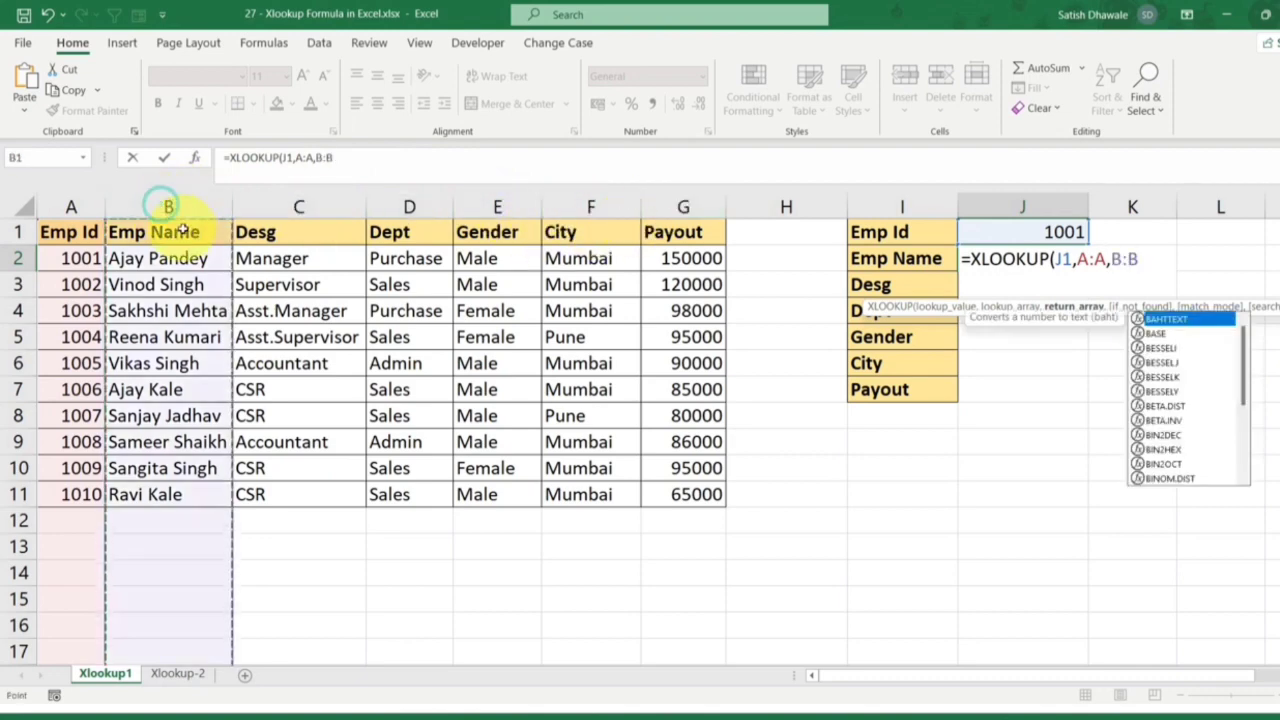
key(Return)
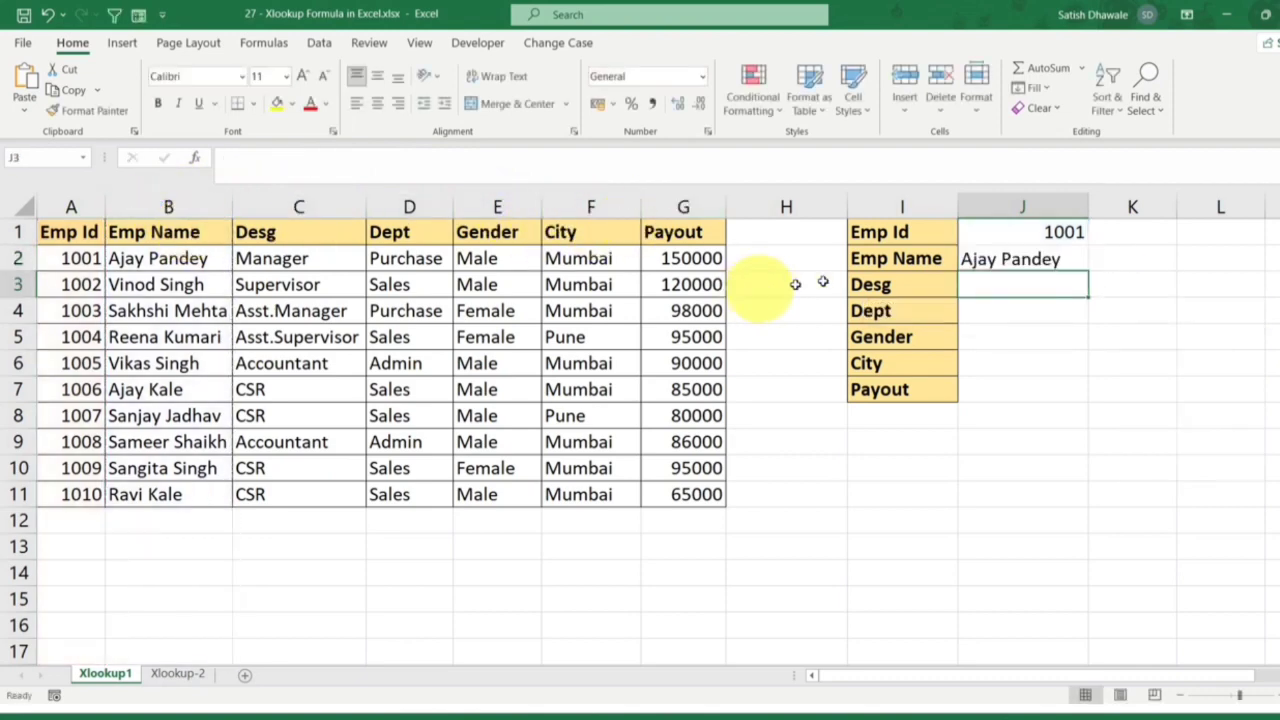
double_click(1055, 260)
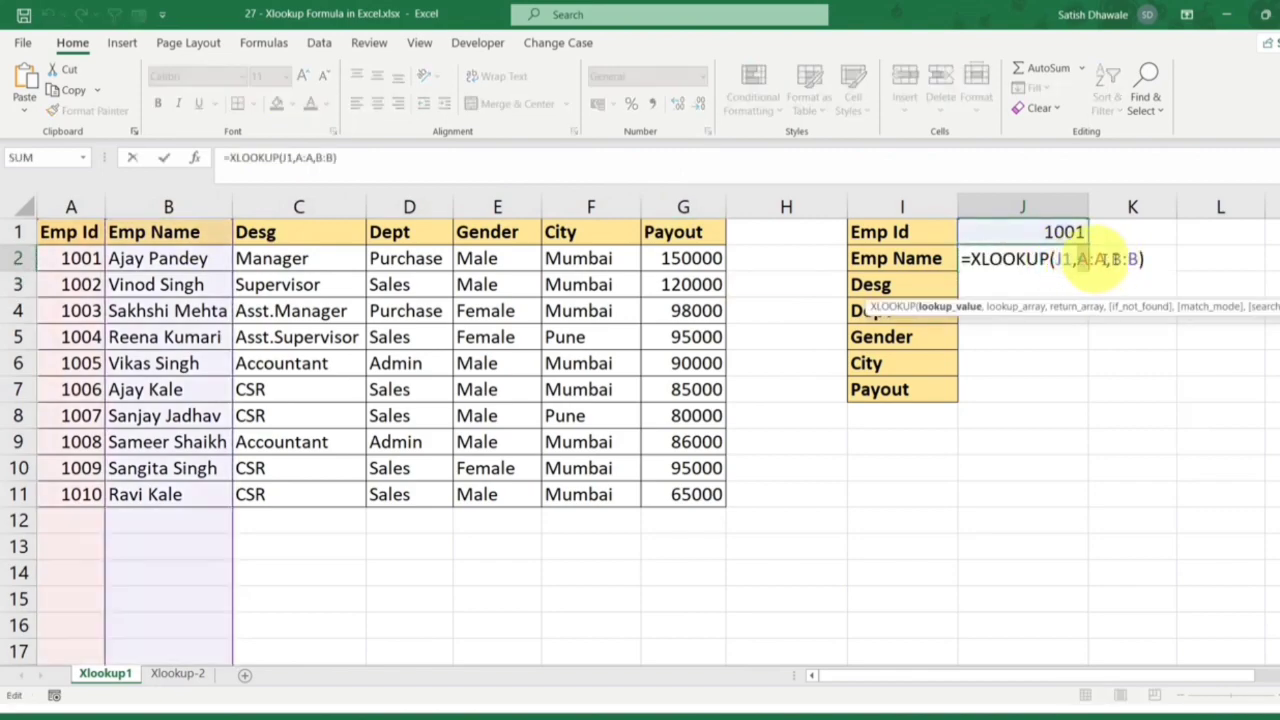
drag(1104, 259, 1138, 259)
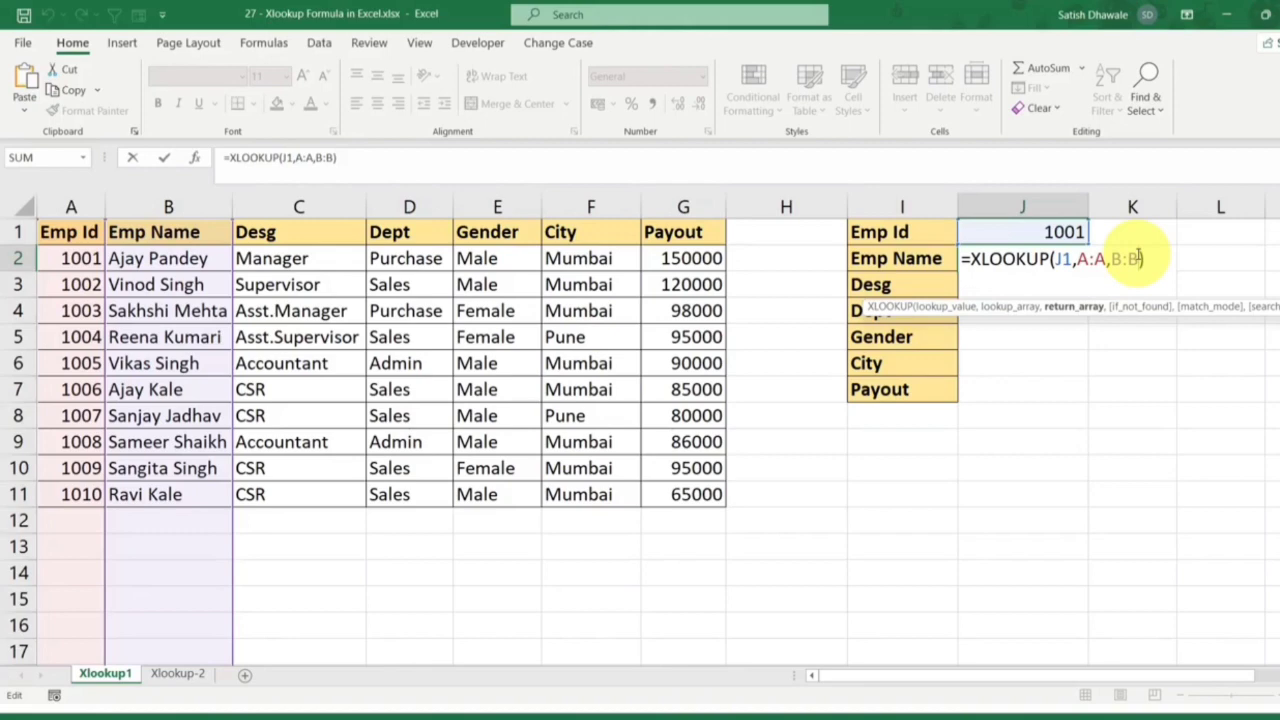
key(Return)
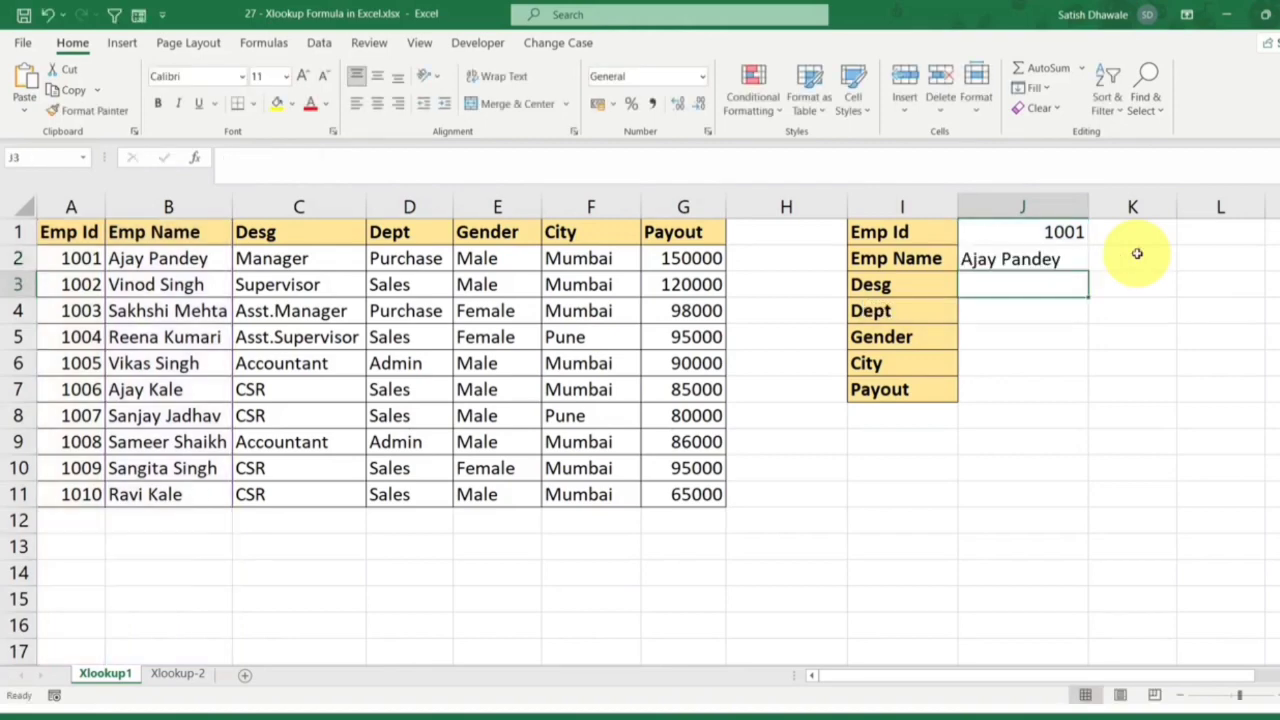
Set the Emp Id in J1 to 1003 and compare the returned name with the matching row of the employee table
click(1063, 228)
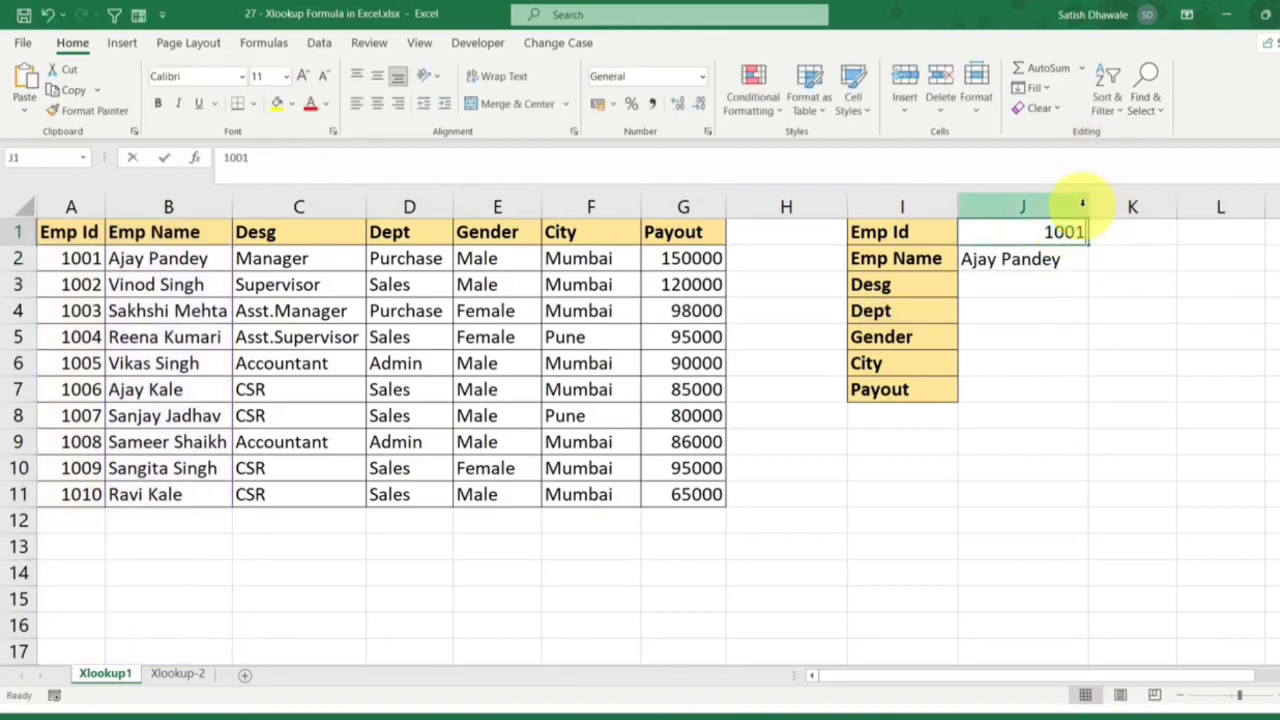
text(100)
key(Return)
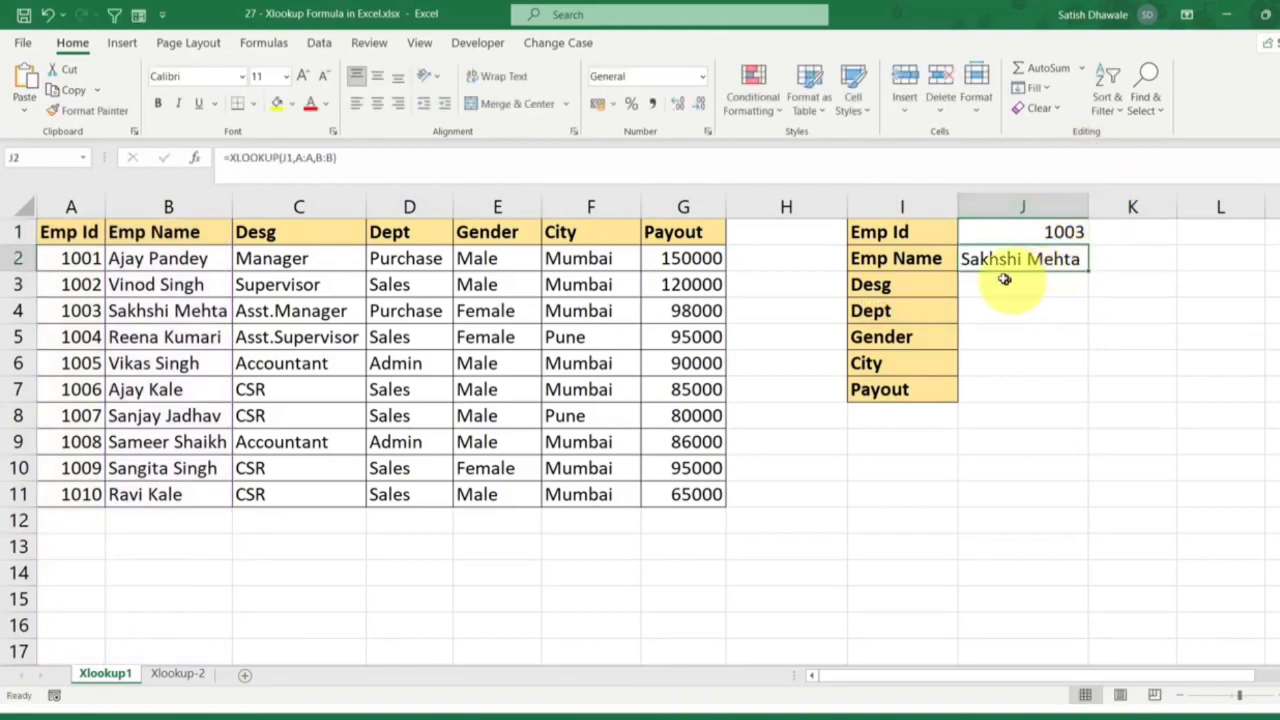
drag(60, 310, 177, 309)
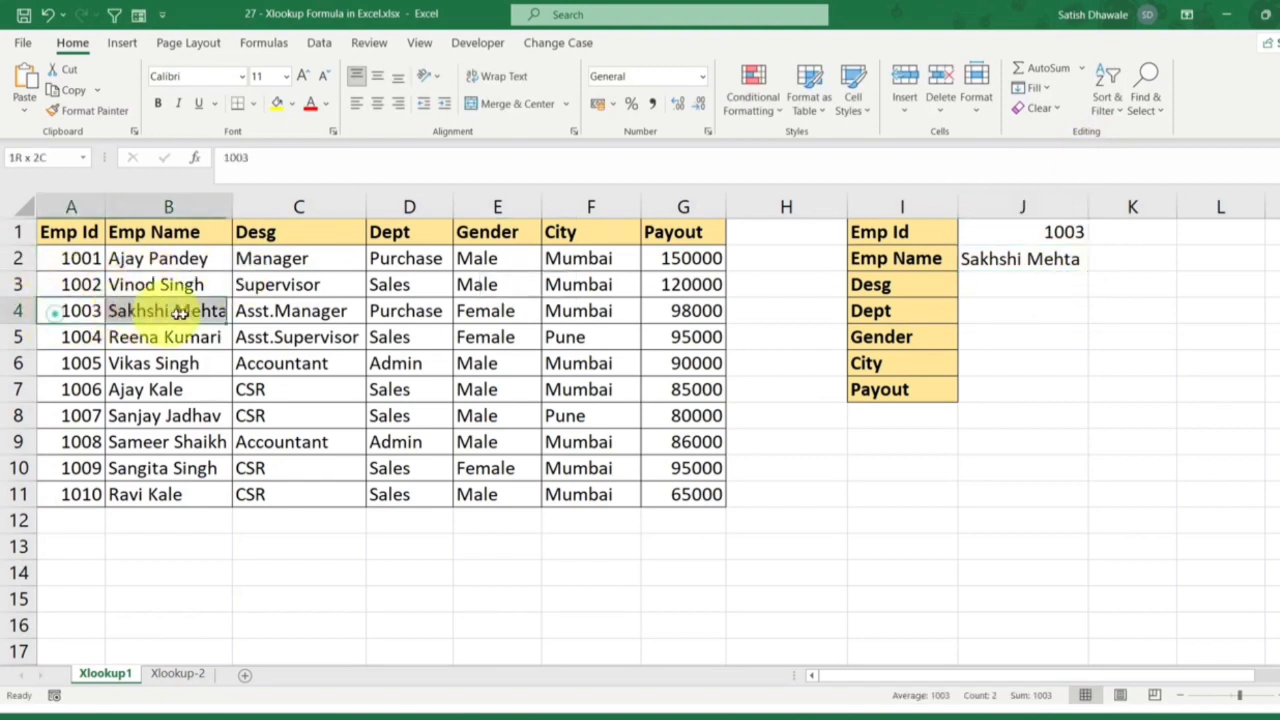
Try to fill the Emp Name formula from J2 down to J7, and clear the copied cells
click(1060, 261)
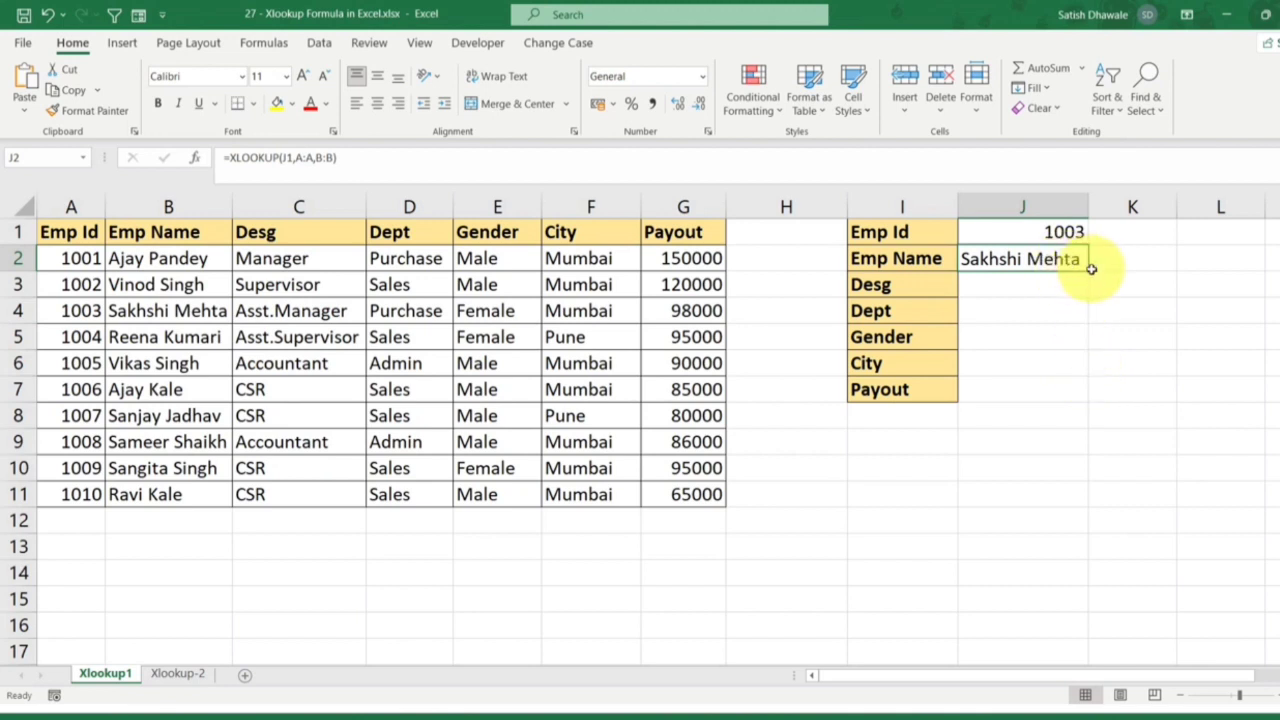
drag(1091, 269, 1081, 405)
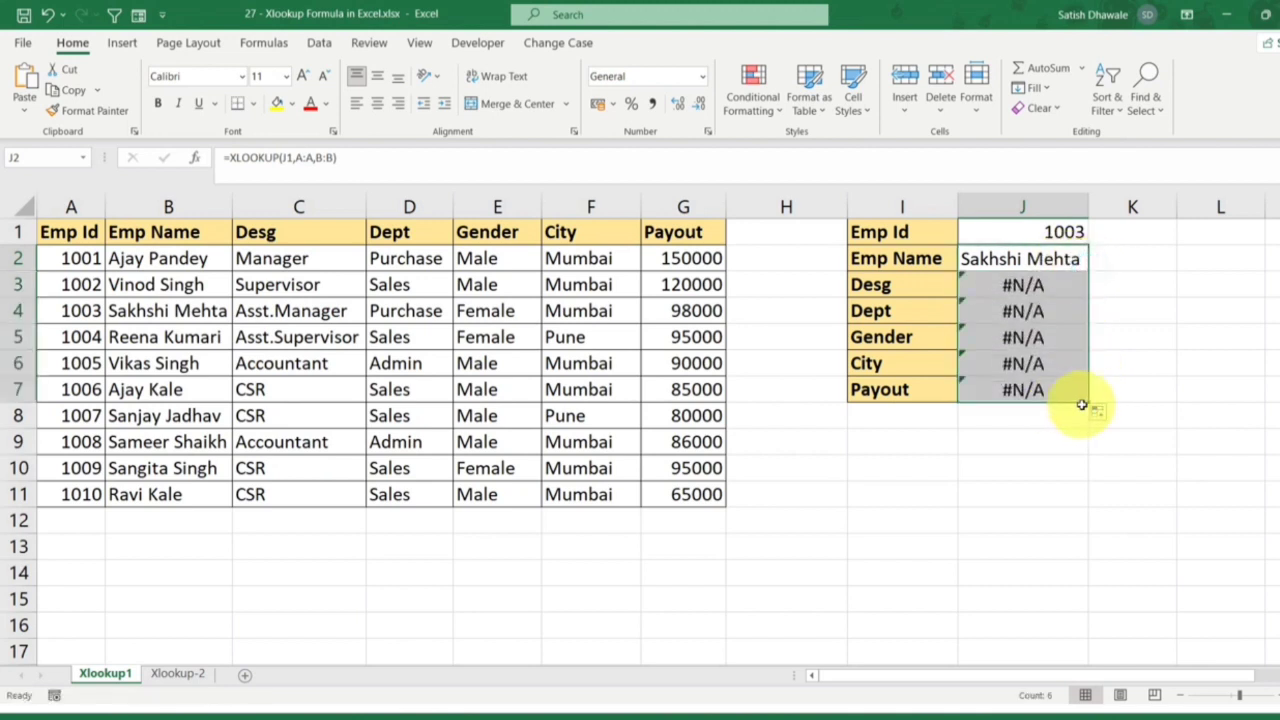
drag(1048, 280, 1034, 408)
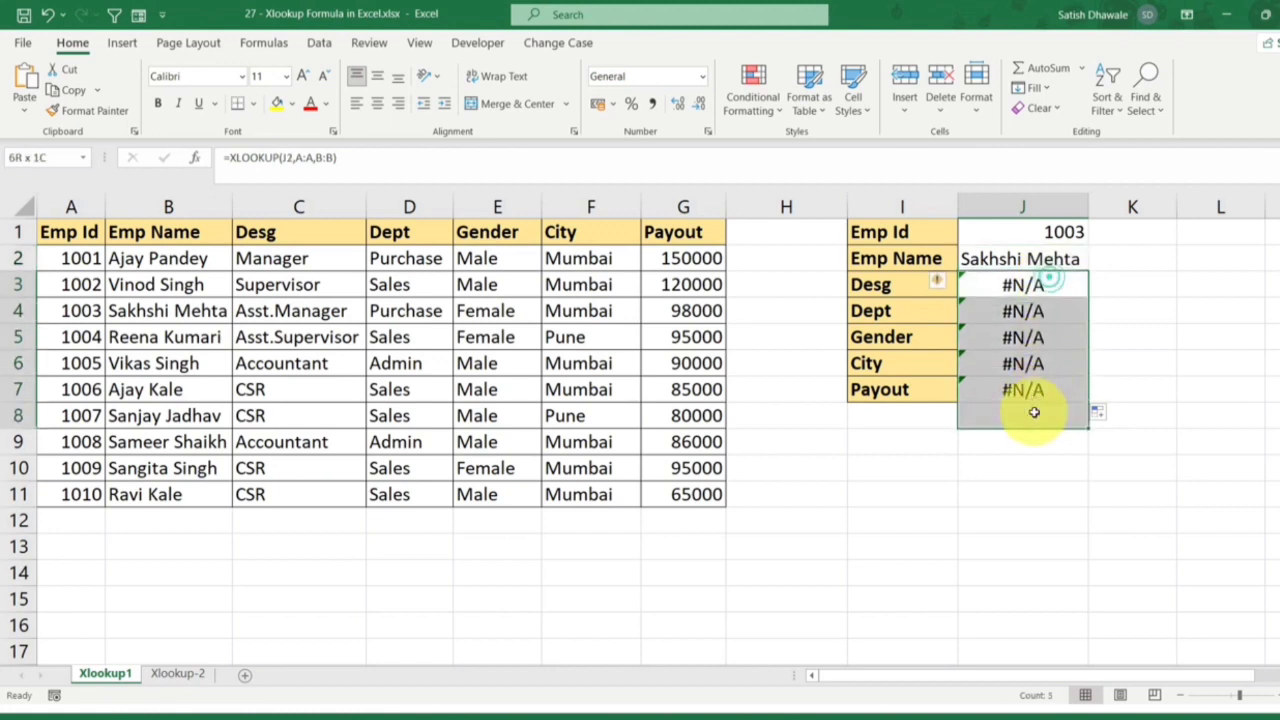
key(Delete)
Make the lookup value in J2's formula the absolute reference $J$1 and fill the formula down to J7
double_click(1048, 258)
click(1063, 259)
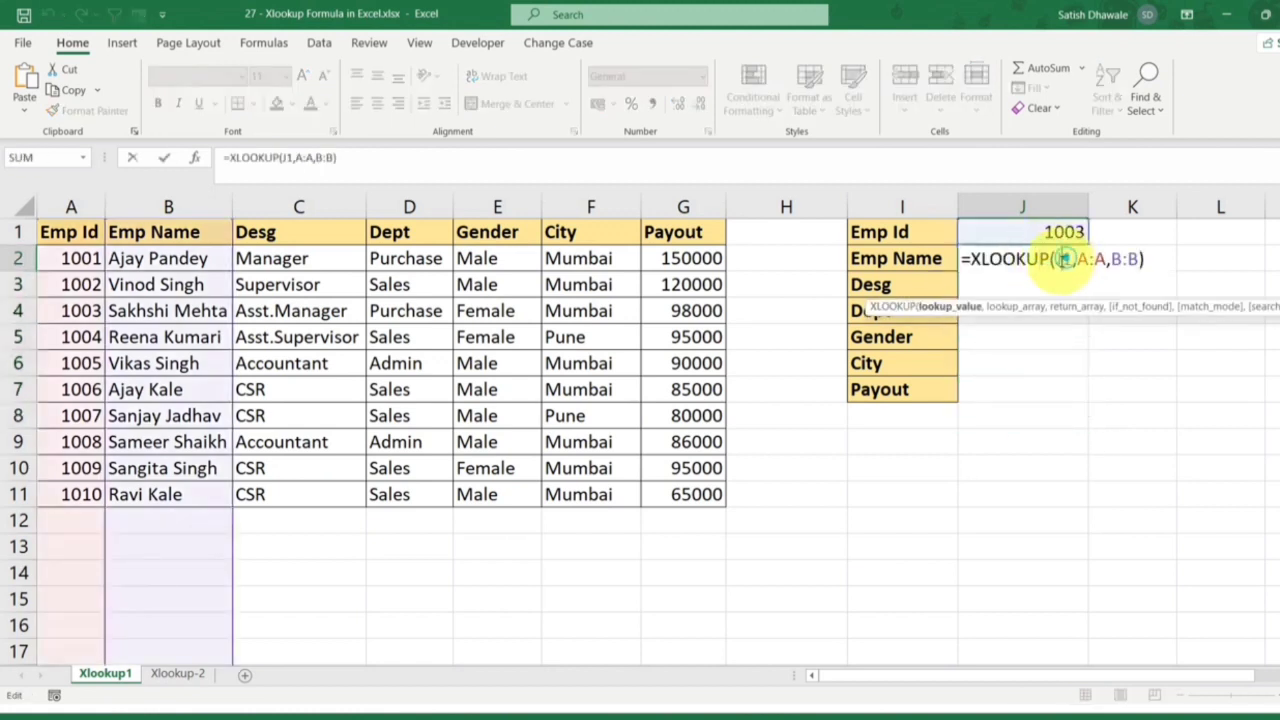
key(F4)
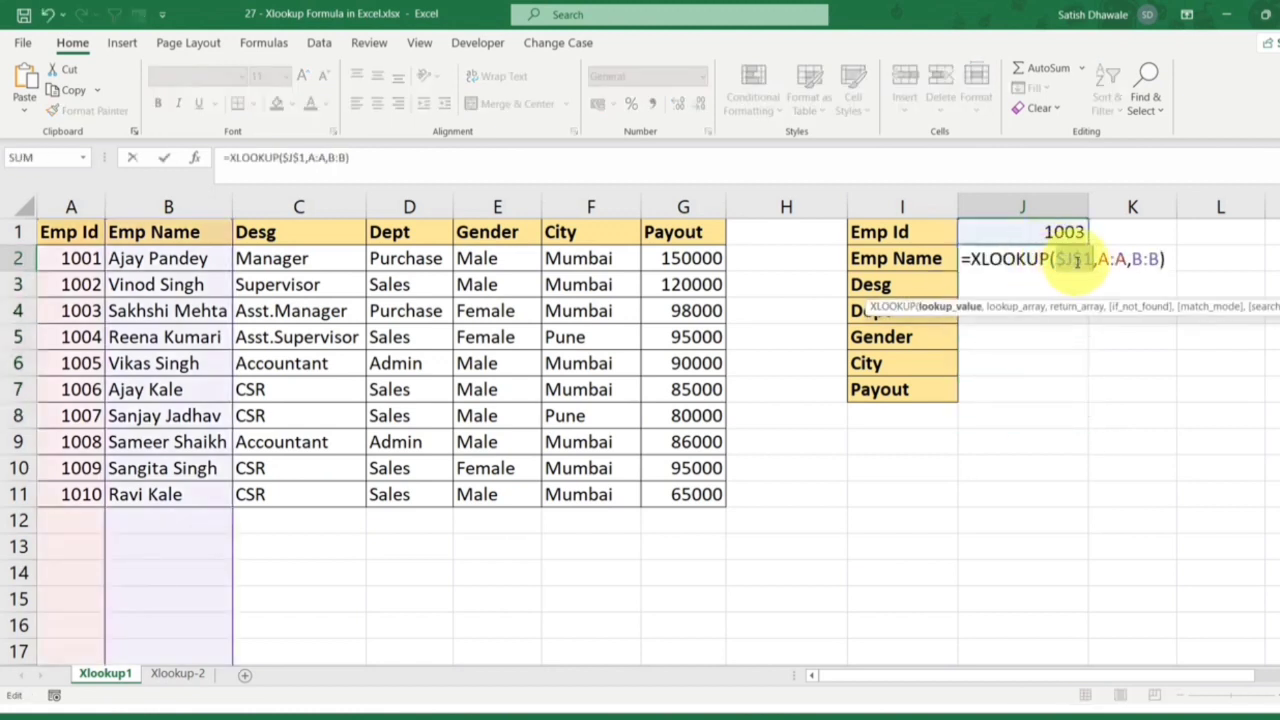
key(ctrl+Return)
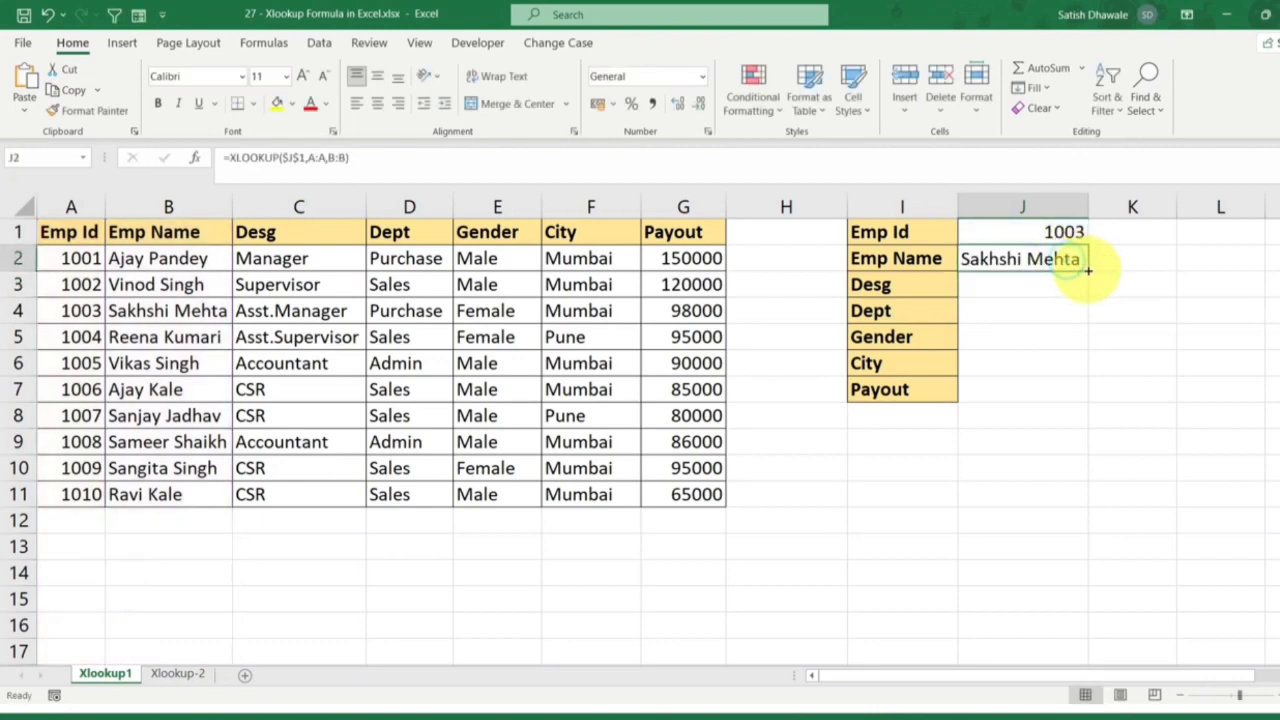
drag(1088, 270, 1077, 396)
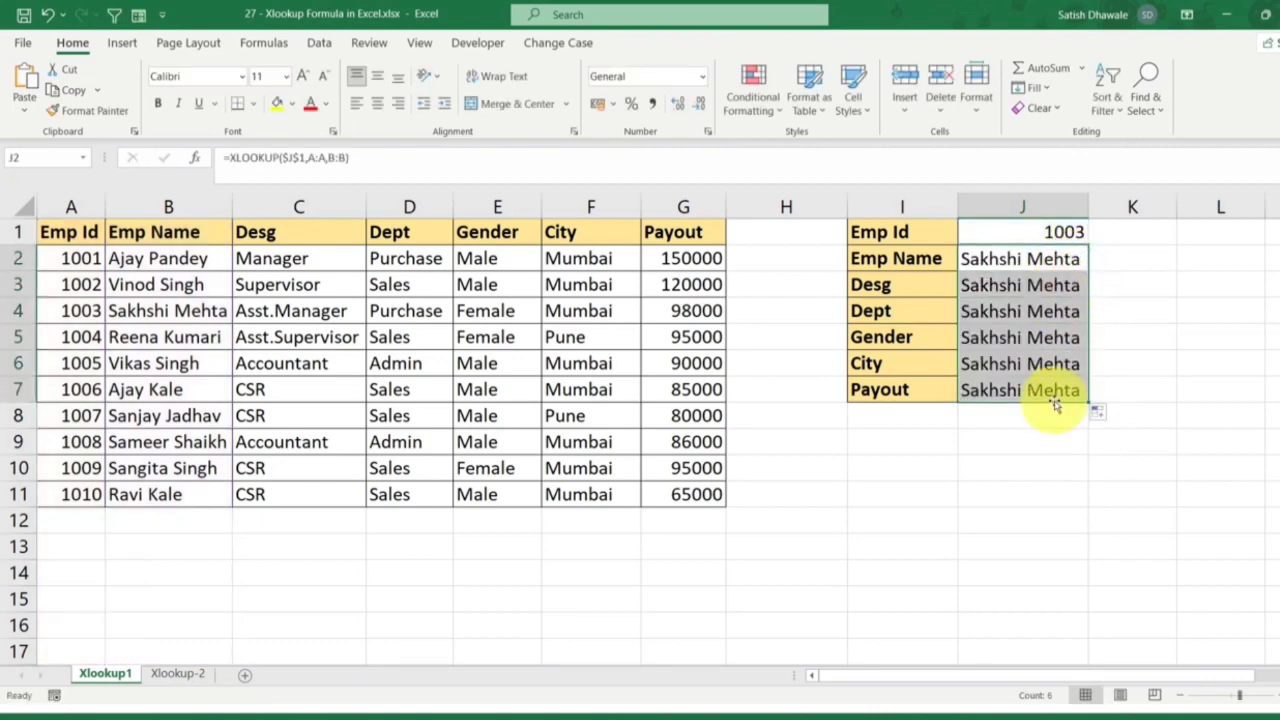
Change the return array of the Desg formula in J3 to column C (C:C)
click(910, 287)
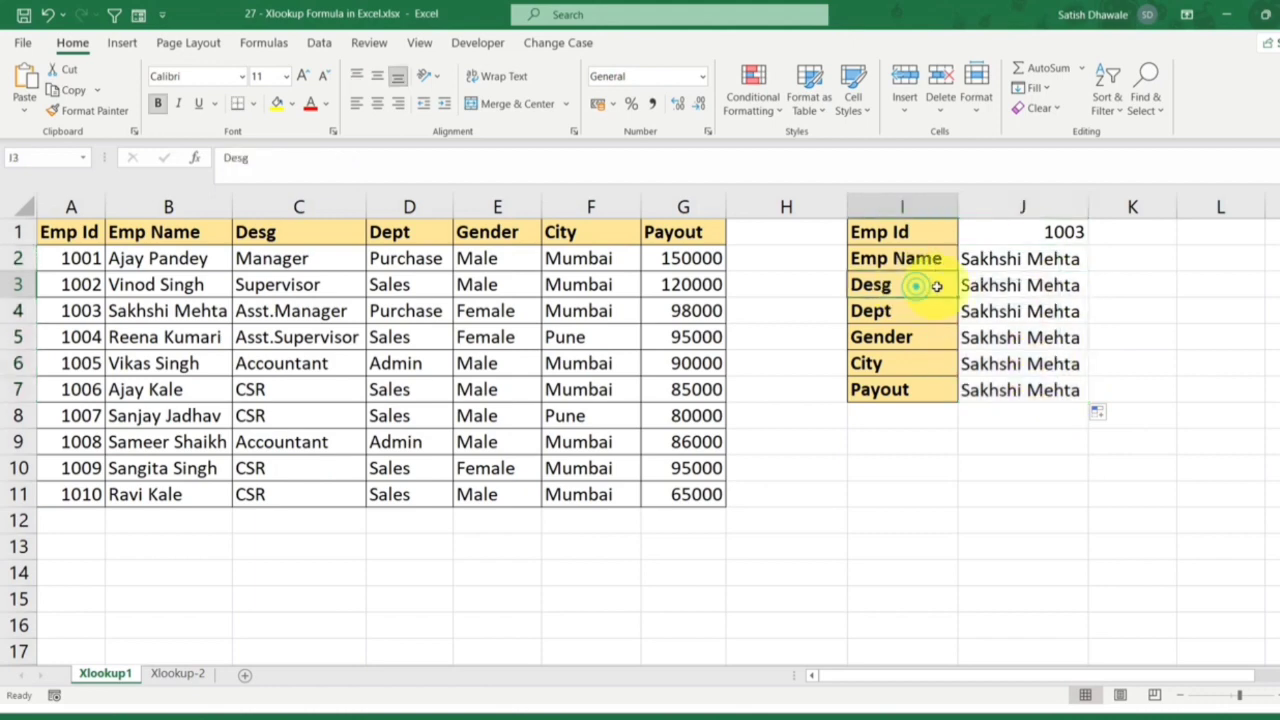
double_click(1015, 286)
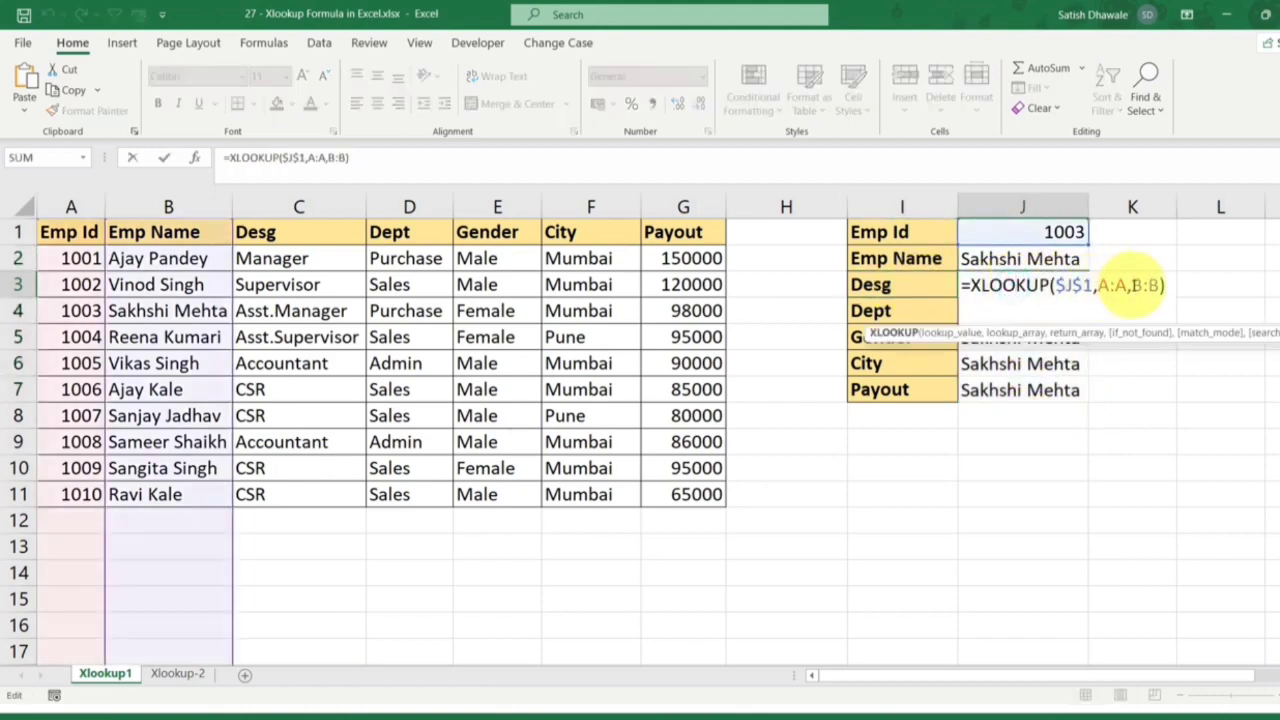
drag(1133, 287, 1148, 286)
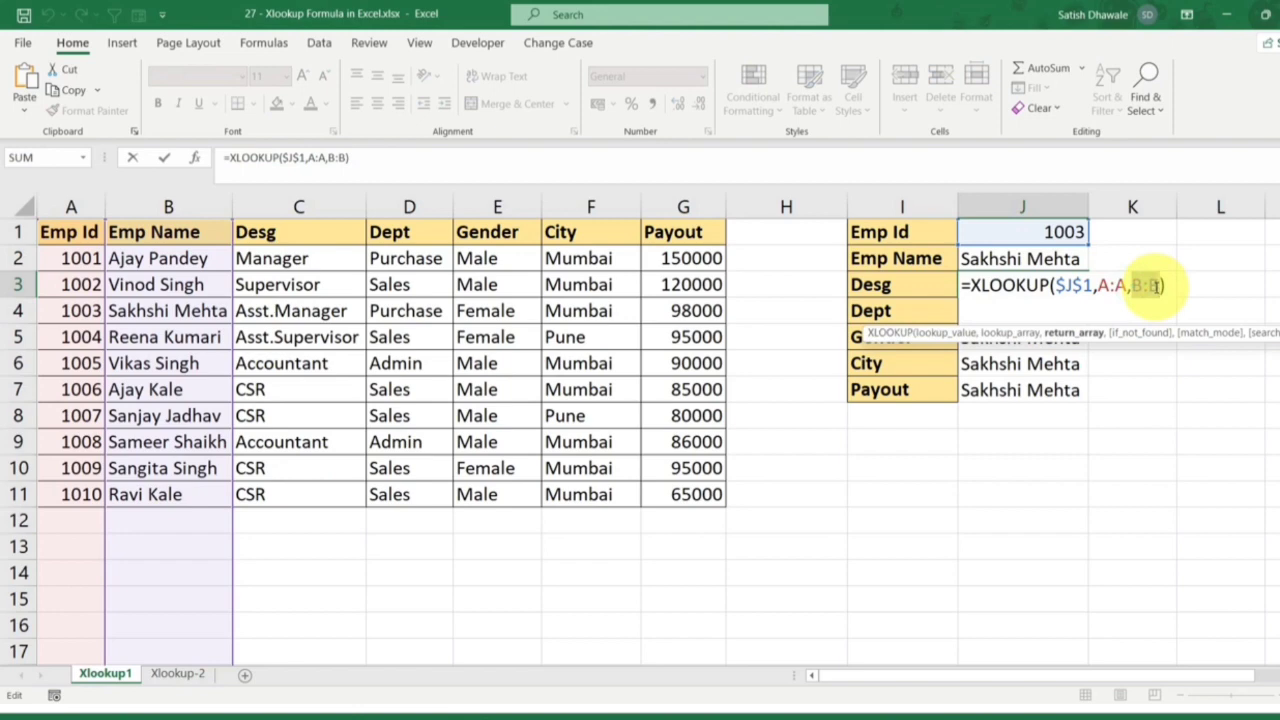
key(BackSpace)
click(345, 206)
key(Return)
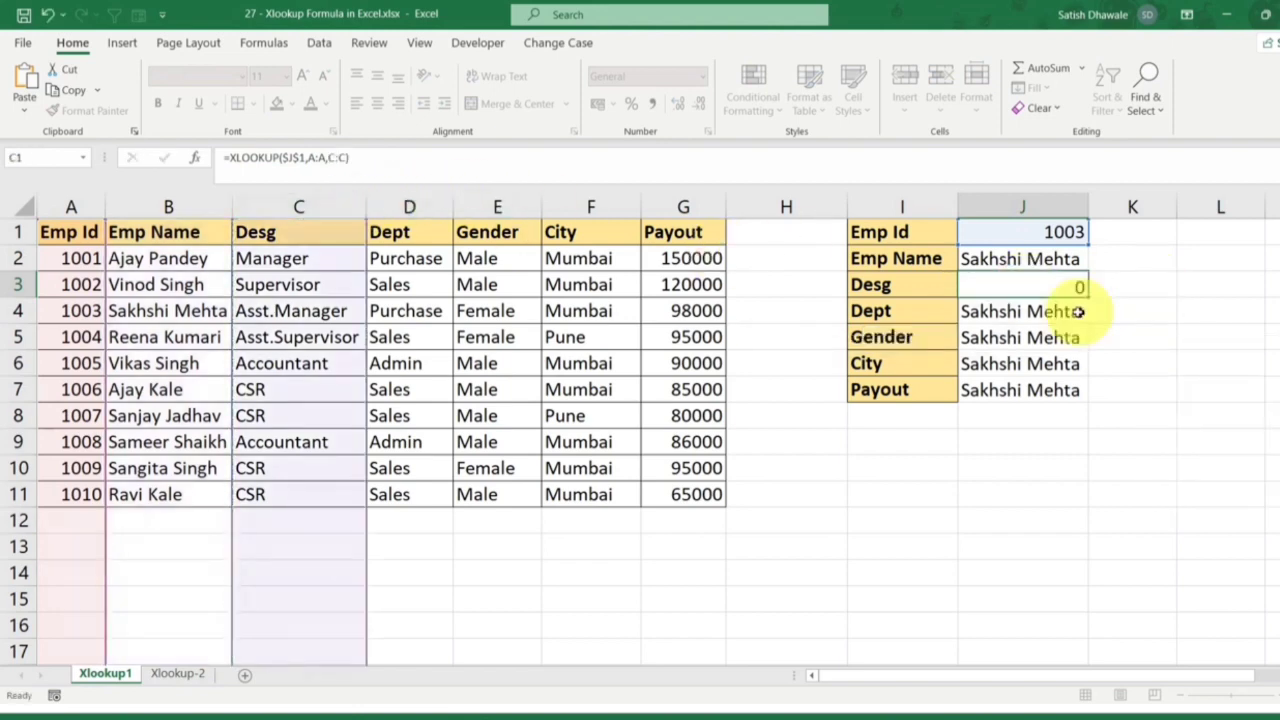
Change the return array of the Dept formula in J4 to column D (D:D)
double_click(1060, 312)
drag(1128, 311, 1150, 311)
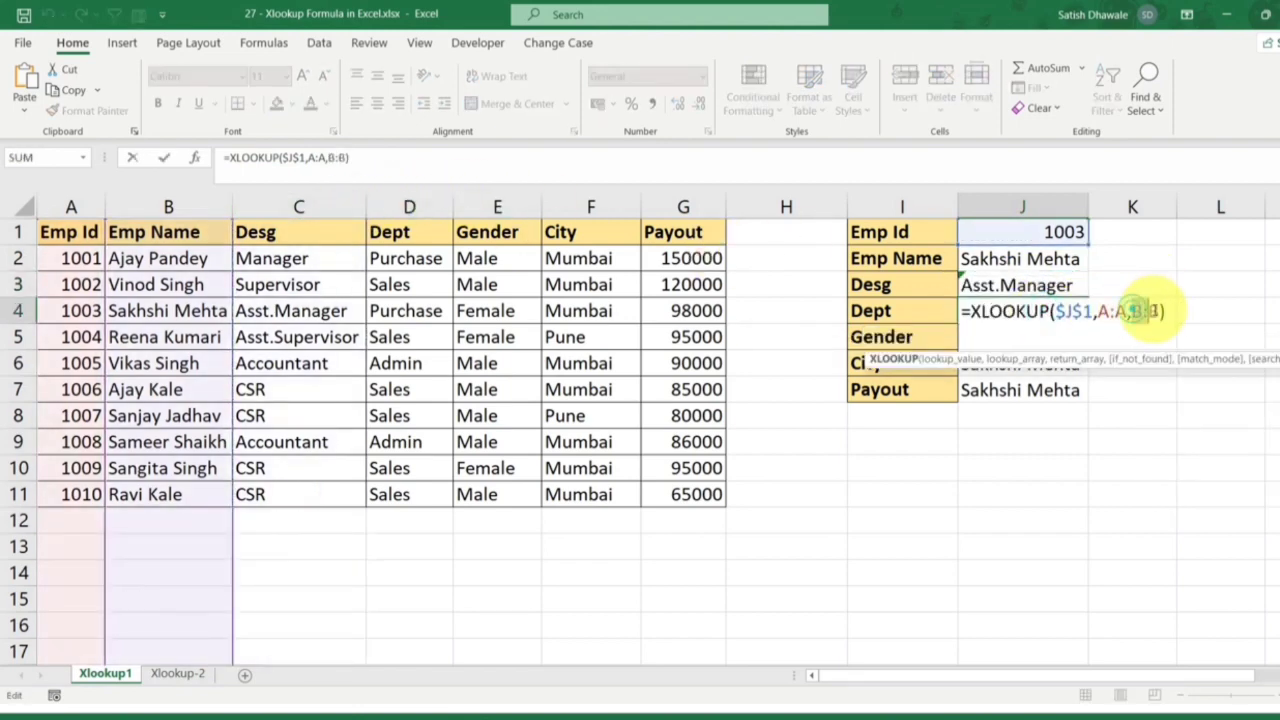
key(BackSpace)
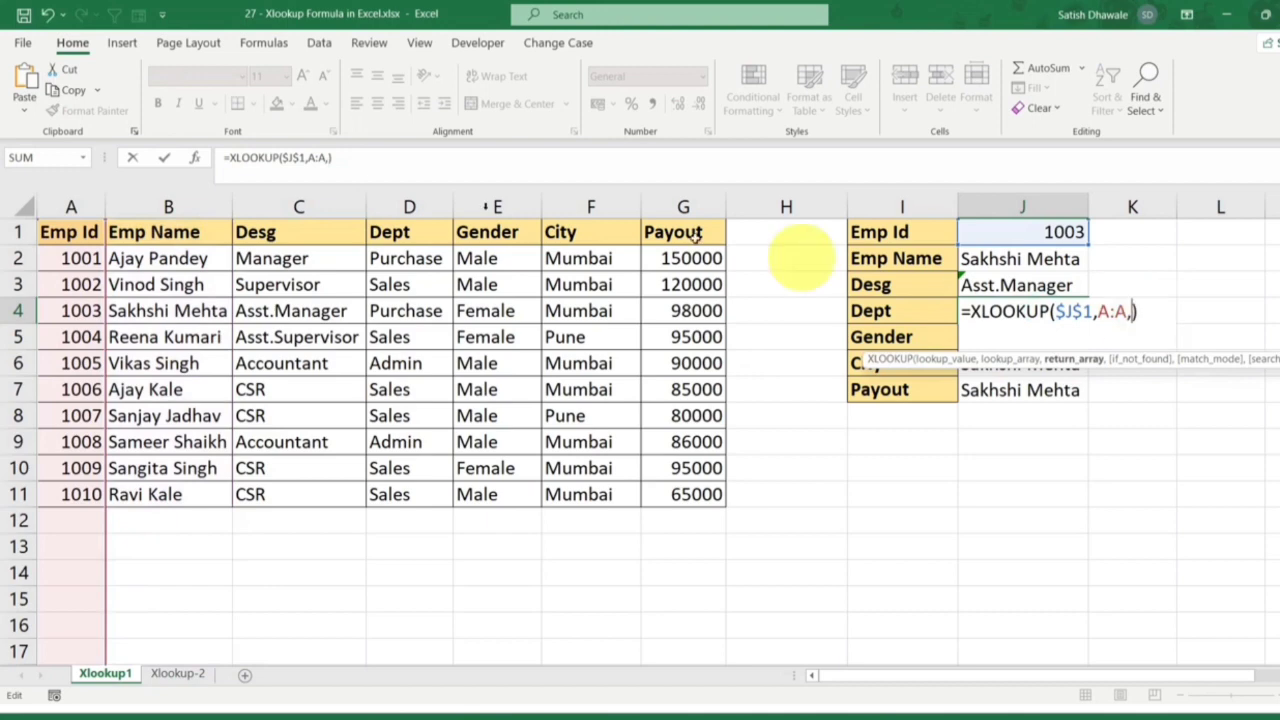
click(408, 206)
key(Return)
Change the return array of the Gender formula in J5 to column E (E:E)
double_click(1050, 337)
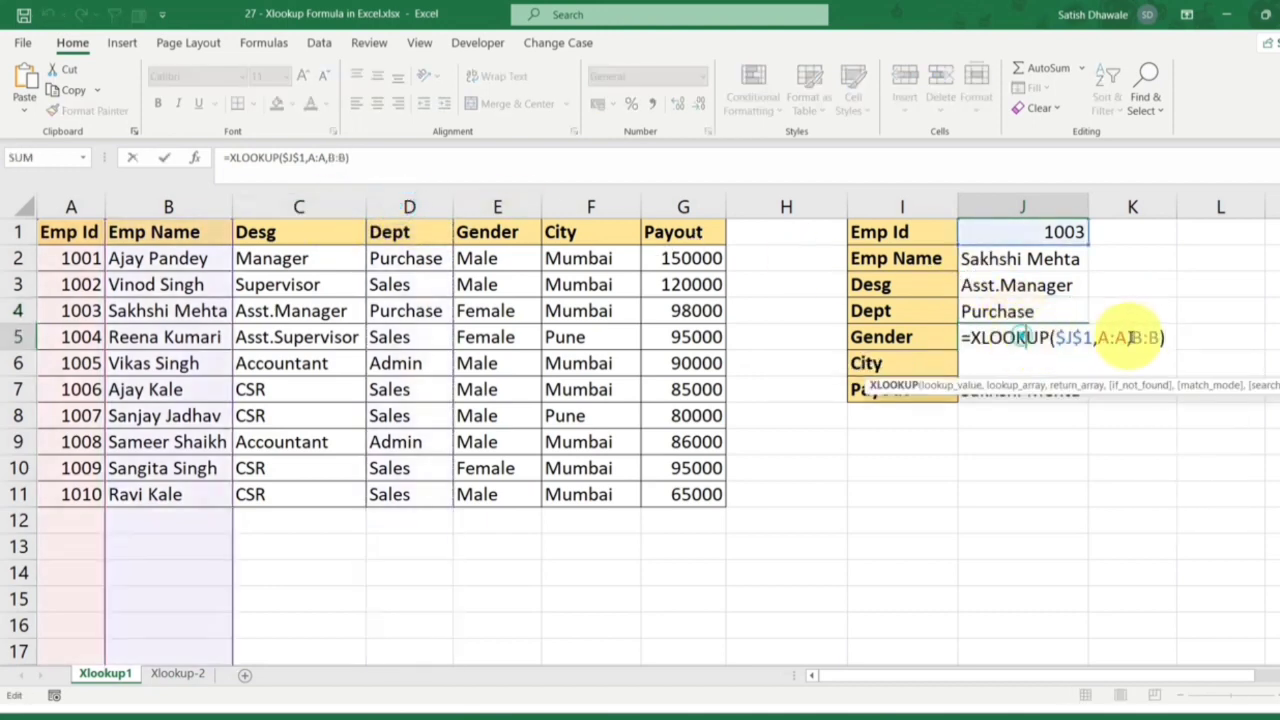
drag(1131, 338, 1157, 338)
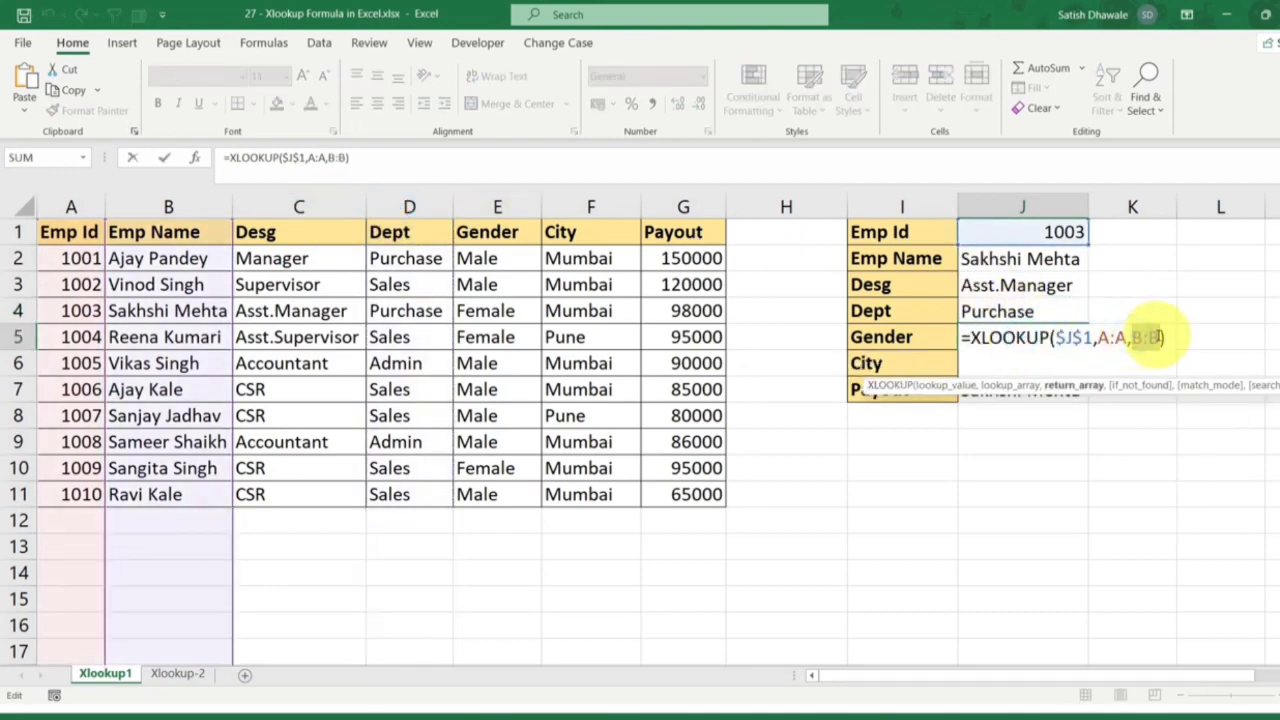
key(BackSpace)
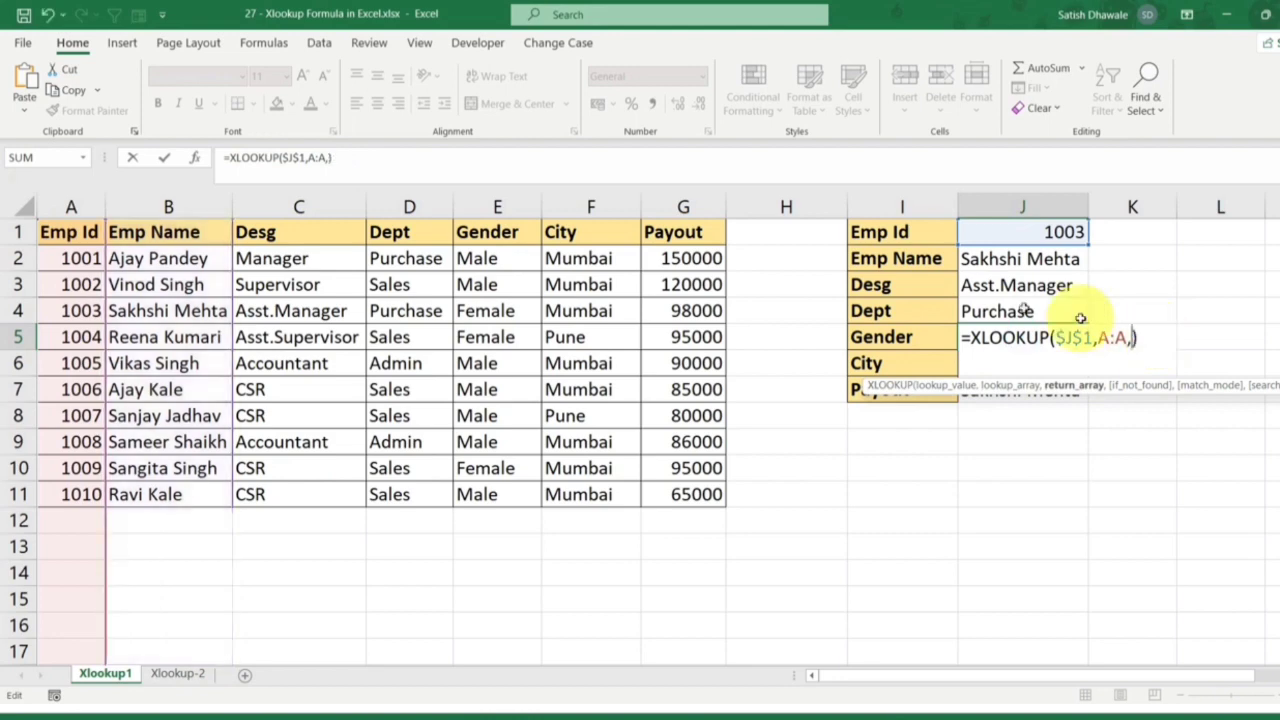
click(484, 207)
key(Return)
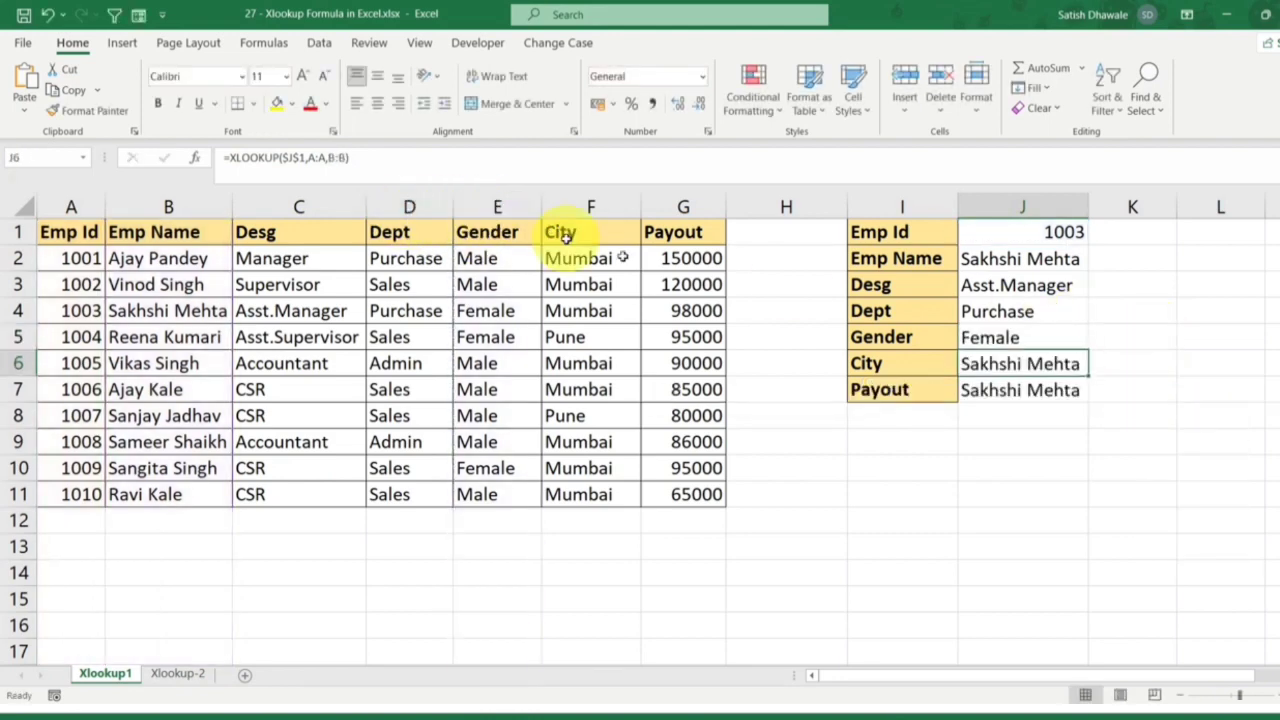
Change the return array of the City formula in J6 to column F (F:F)
double_click(1003, 363)
drag(1131, 364, 1160, 364)
key(BackSpace)
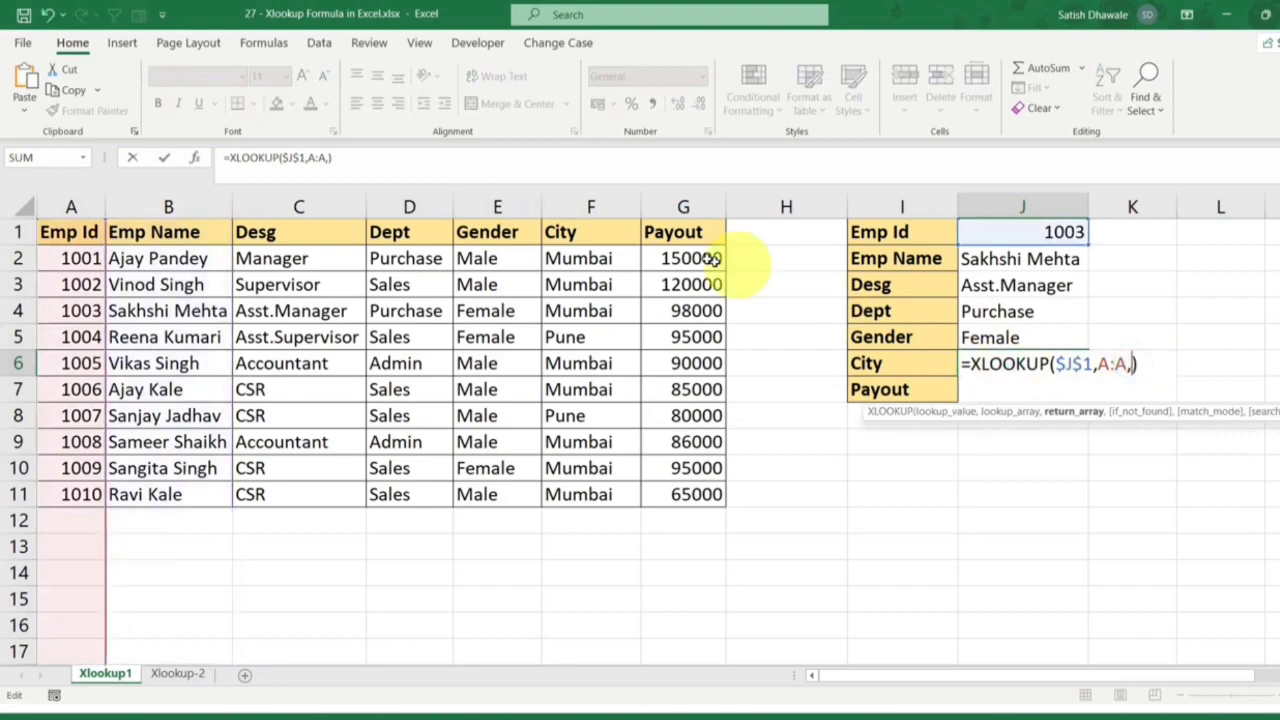
click(591, 206)
key(Return)
Change the return array of the Payout formula in J7 to column G (G:G)
double_click(1075, 389)
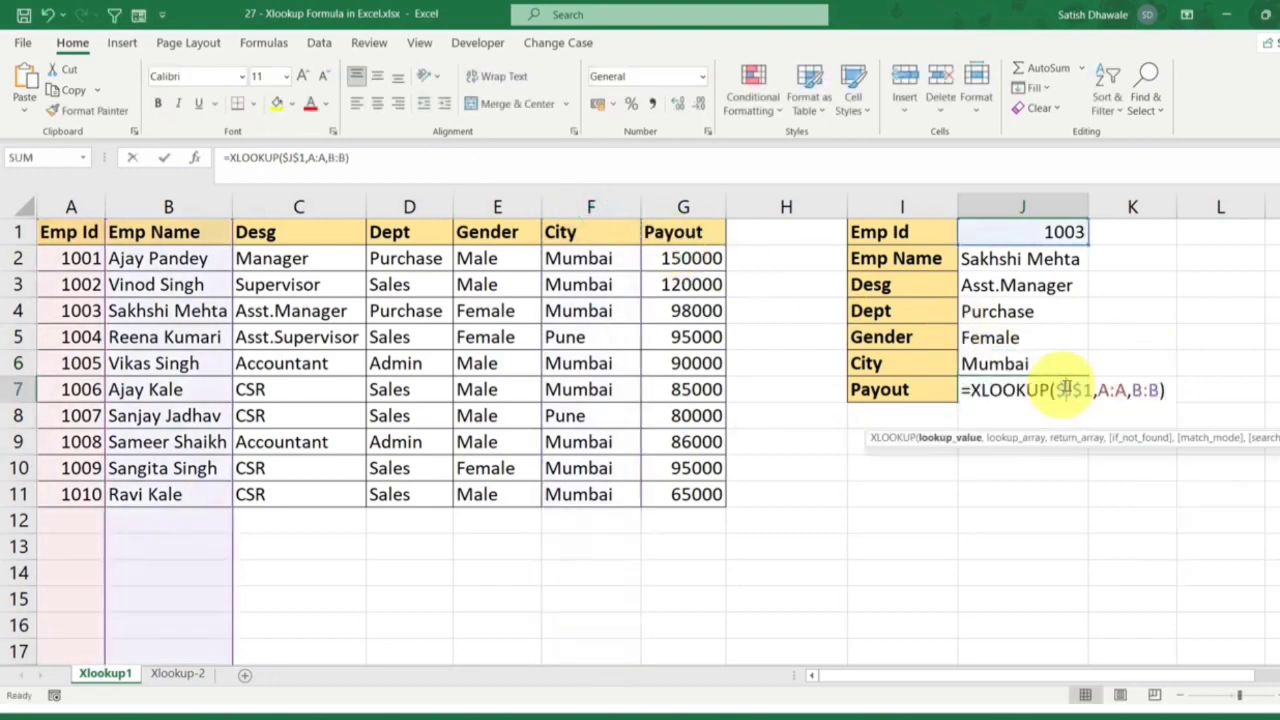
drag(1131, 389, 1163, 389)
key(BackSpace)
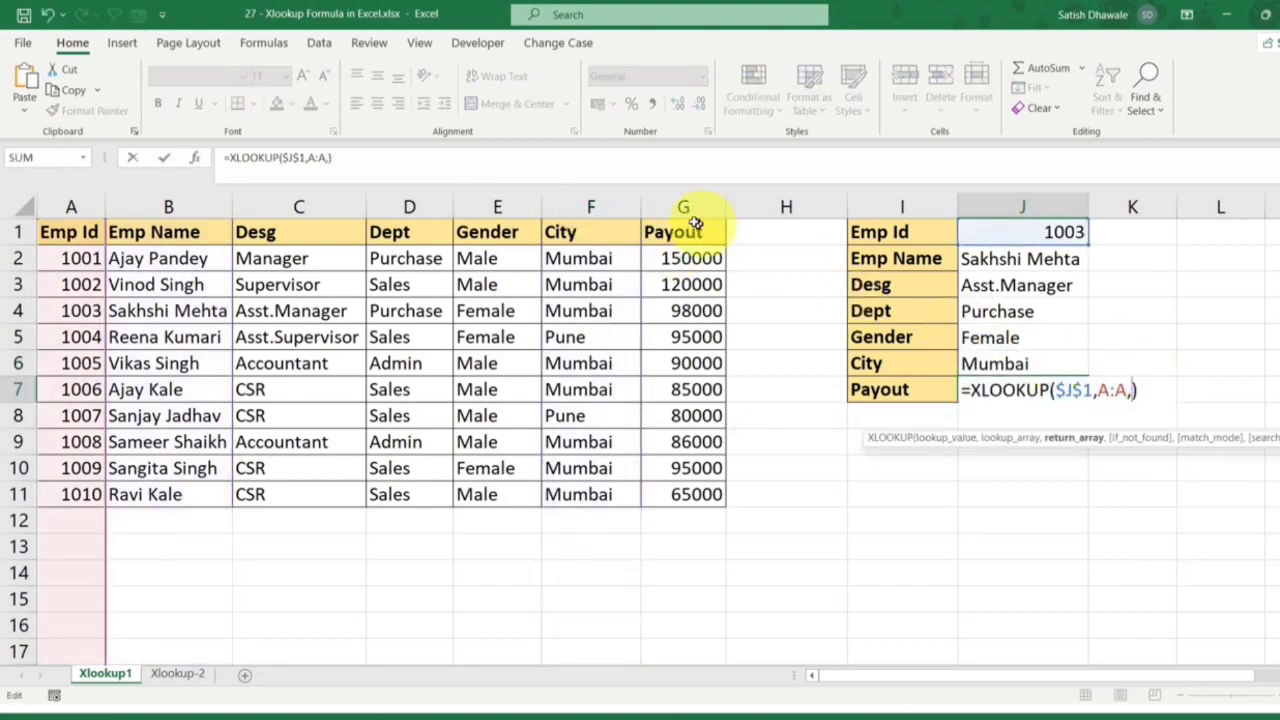
click(684, 206)
key(Return)
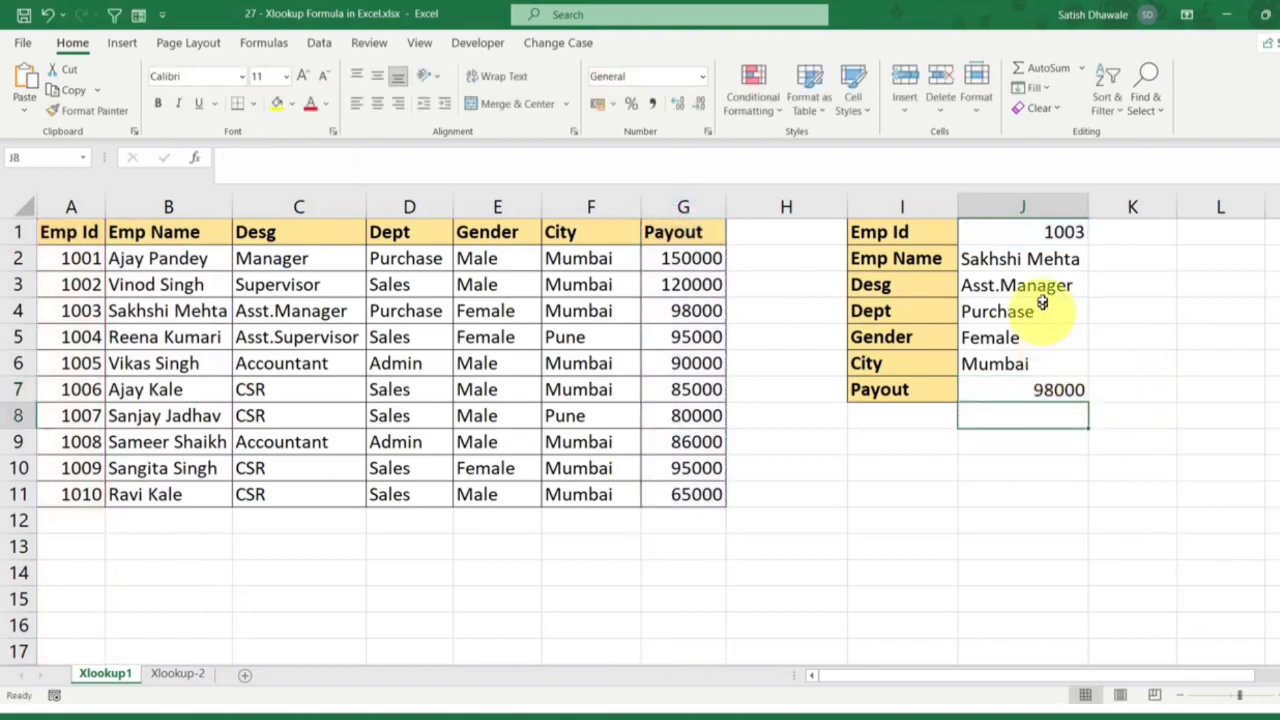
Check the Emp Name formula in J2 and test the lookups by replacing the Emp Id in J1 with the one listed in A7
click(1045, 256)
double_click(1045, 256)
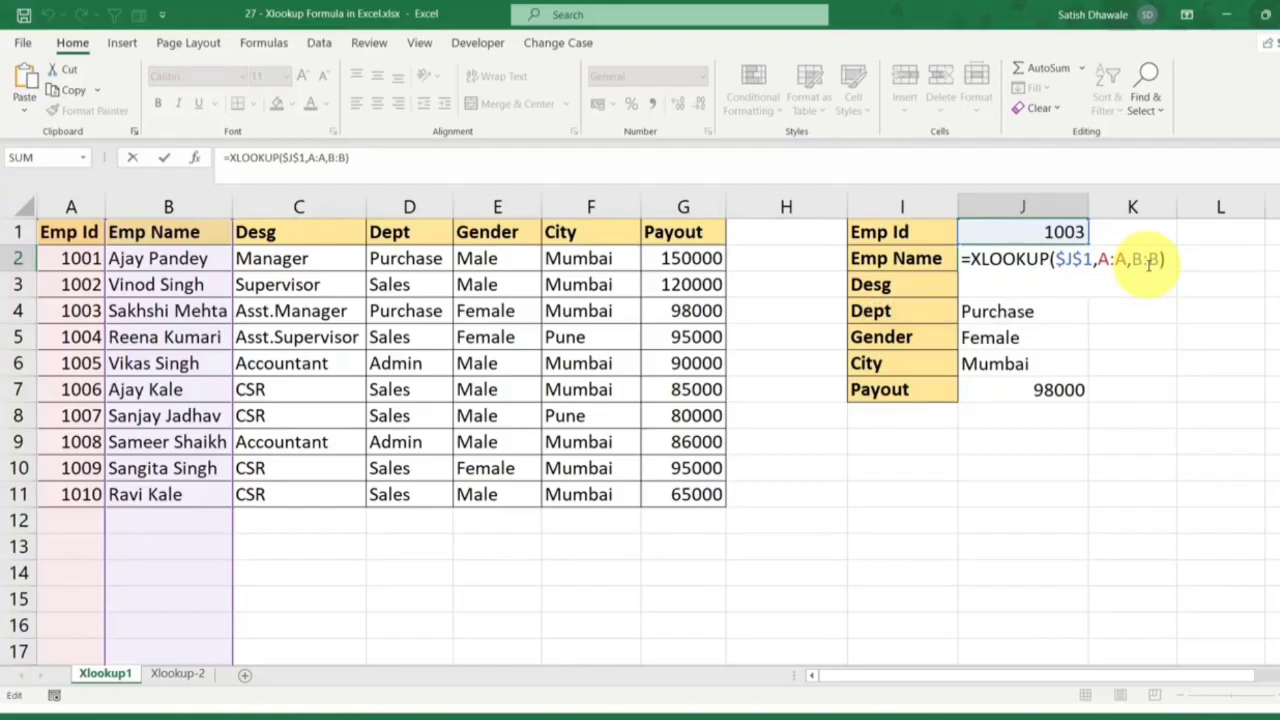
key(ctrl+Return)
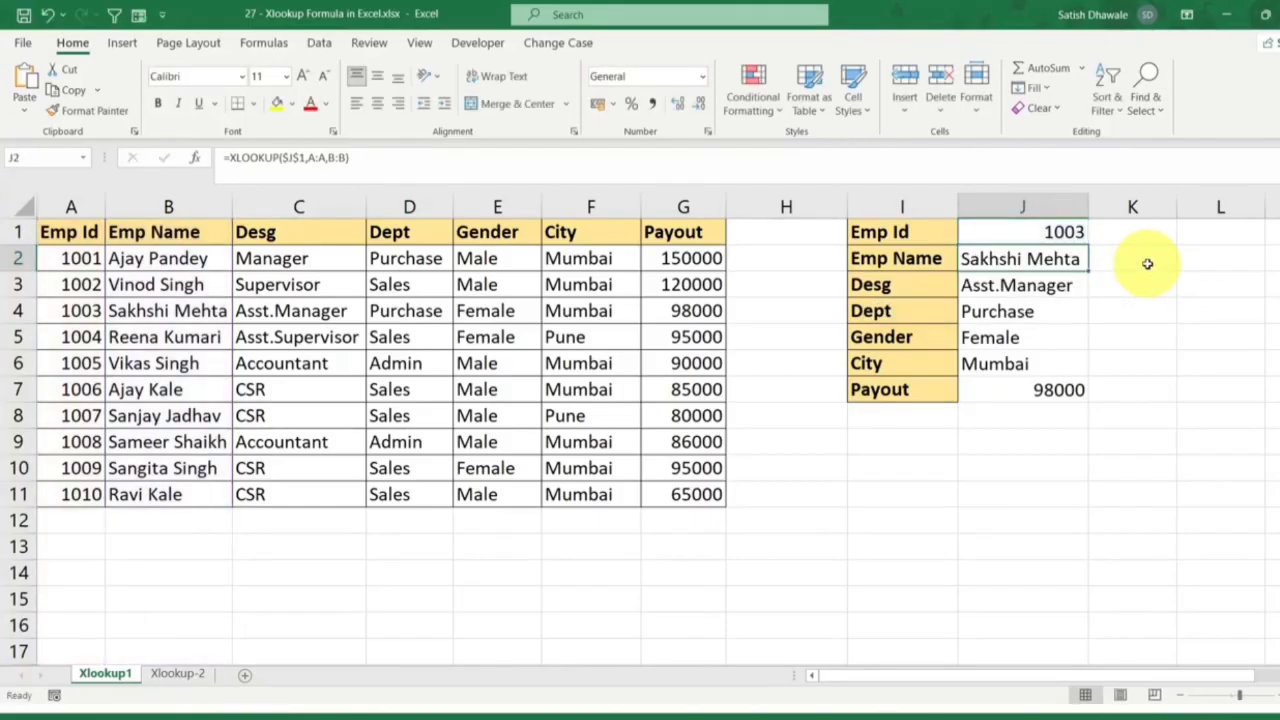
drag(1040, 258, 1046, 380)
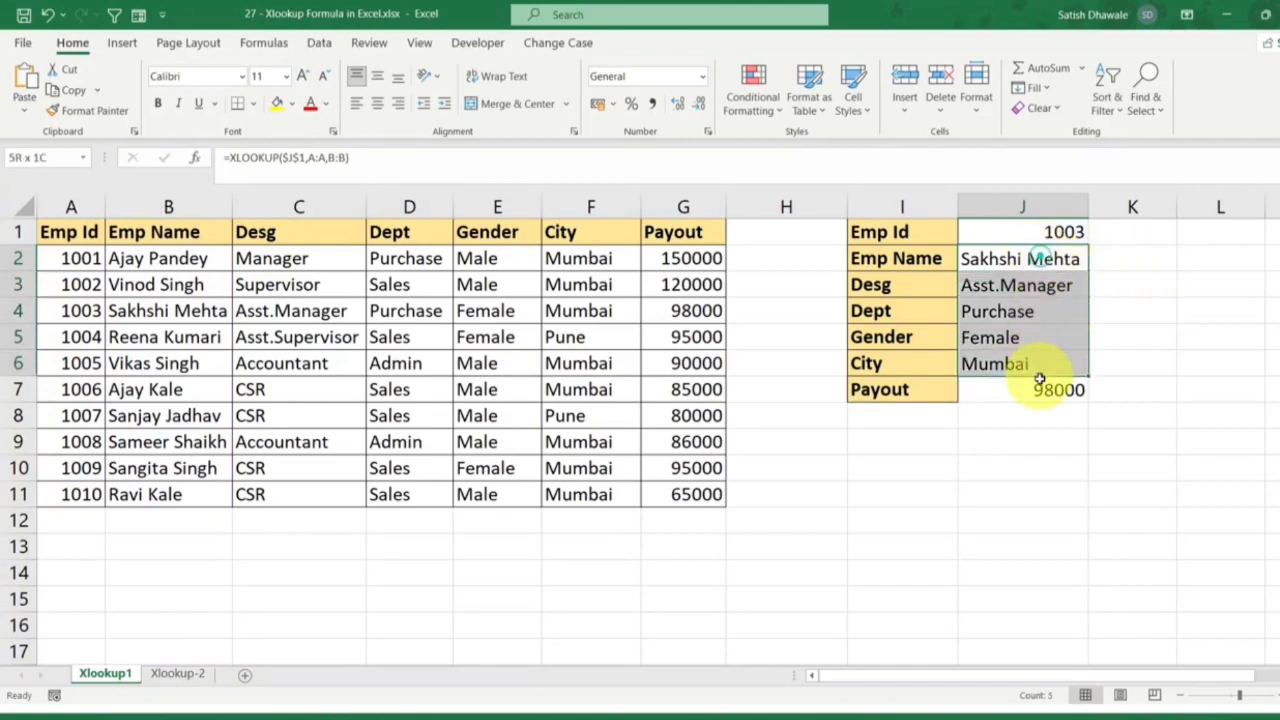
click(1060, 231)
text(10)
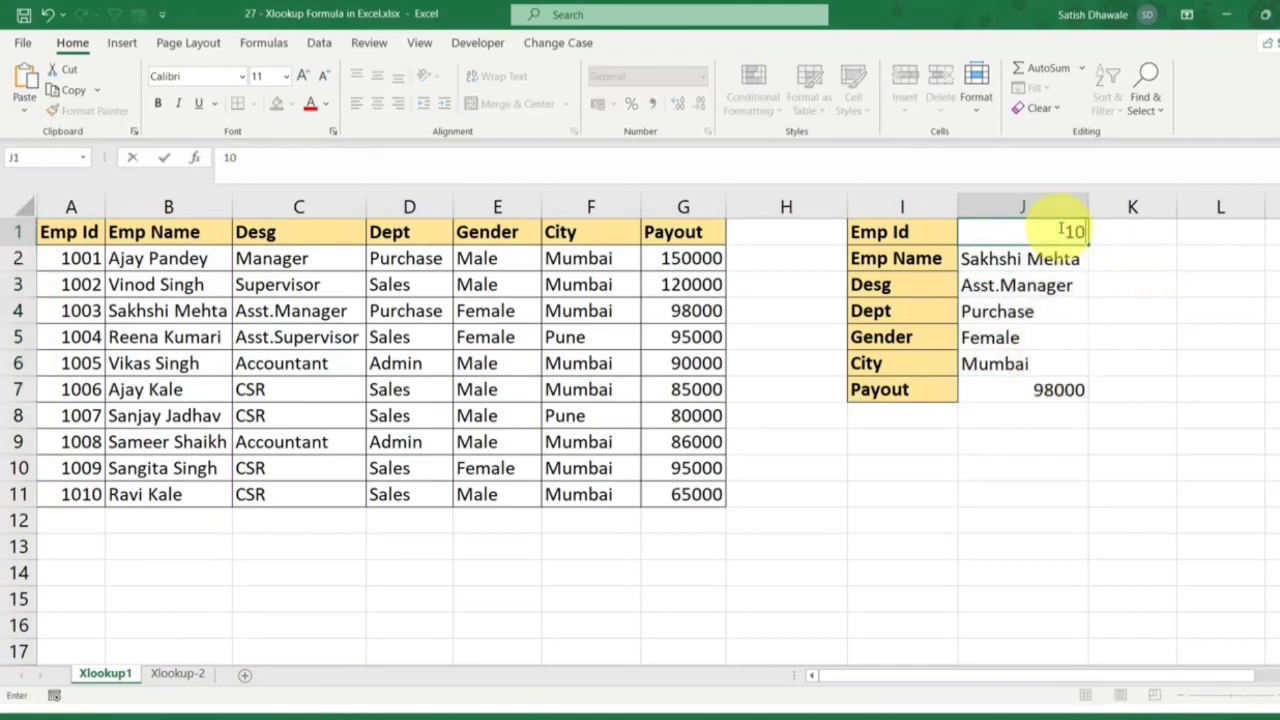
key(Return)
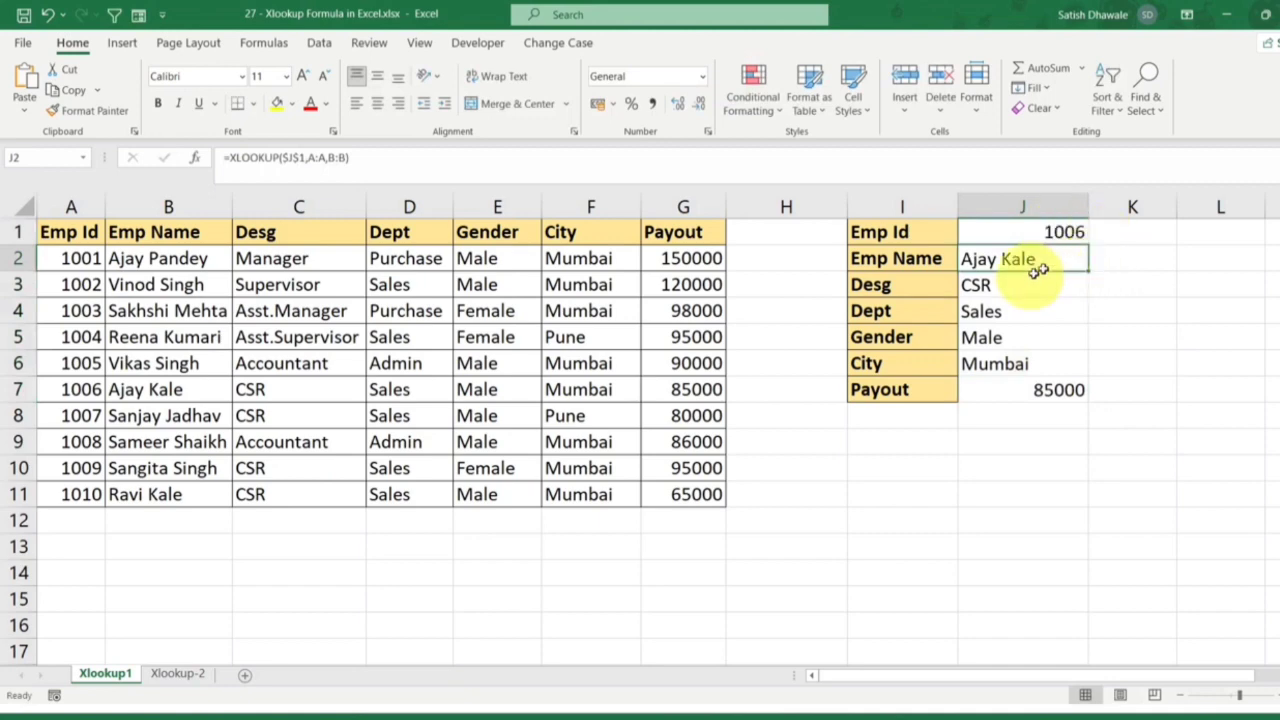
Examine the XLOOKUP formulas for Emp Name, Desg and Dept in J2:J4, comparing their return arrays
double_click(1045, 258)
drag(1050, 259, 1180, 258)
click(1143, 258)
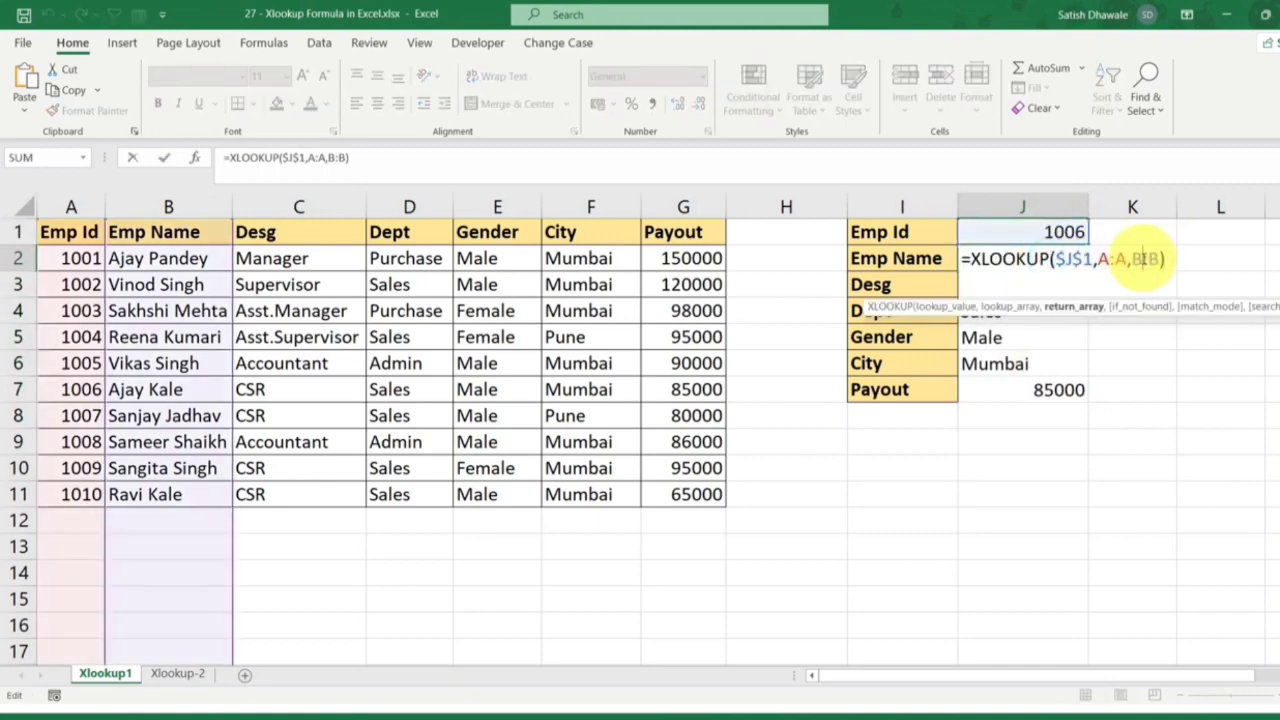
key(Escape)
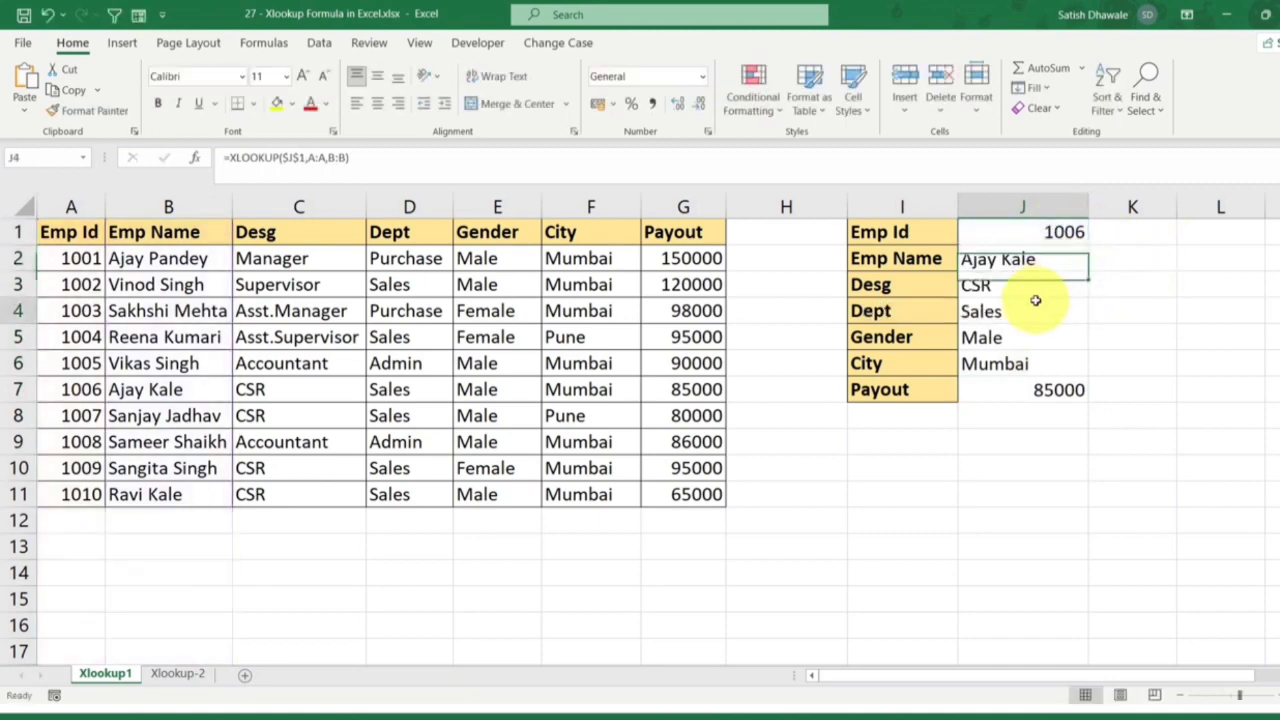
double_click(1035, 305)
key(Escape)
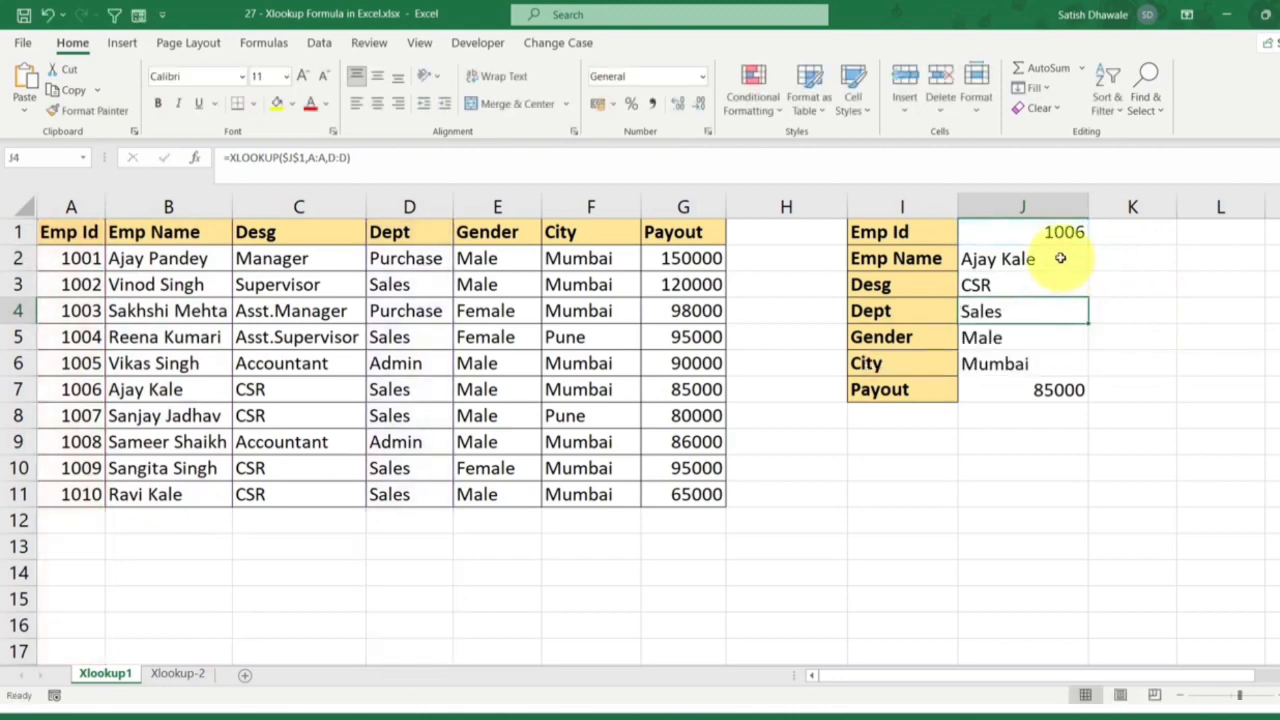
double_click(1062, 258)
key(Escape)
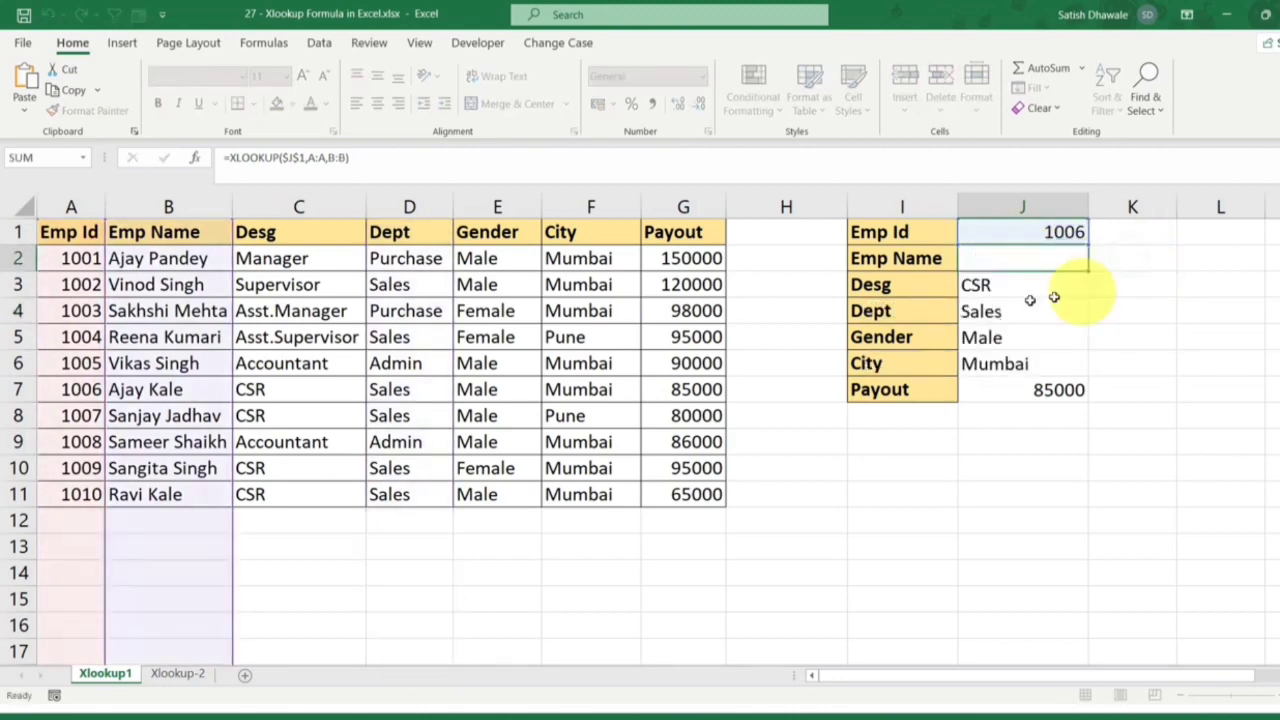
double_click(1020, 288)
key(Escape)
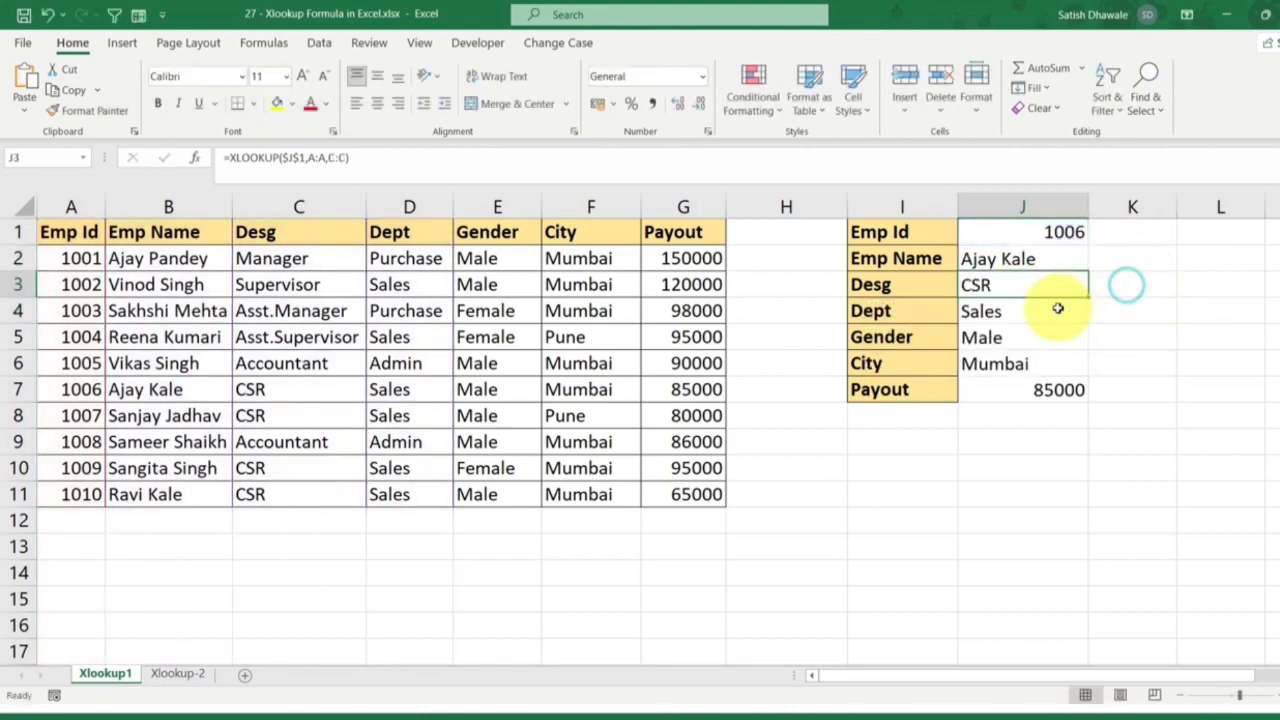
double_click(1057, 309)
key(Escape)
key(Escape)
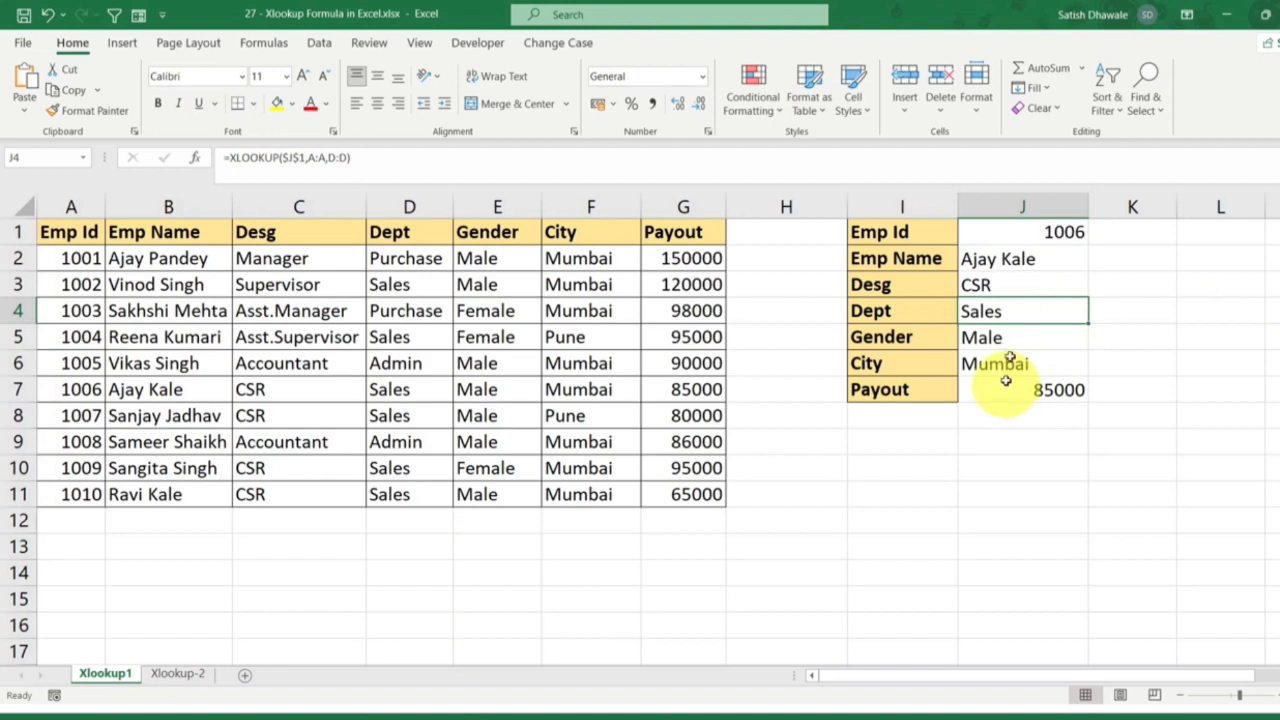
Begin a MATCH formula in I11 with the Emp Name label in I2 as the lookup value
click(895, 486)
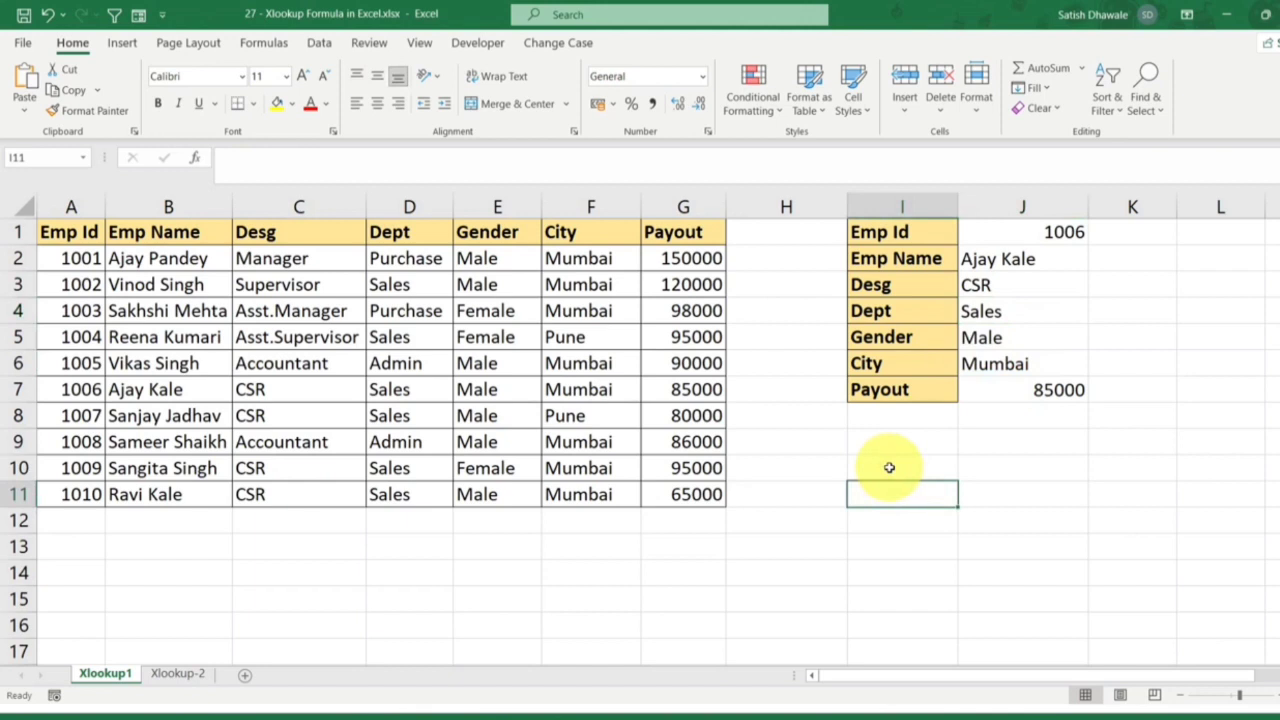
text(ma)
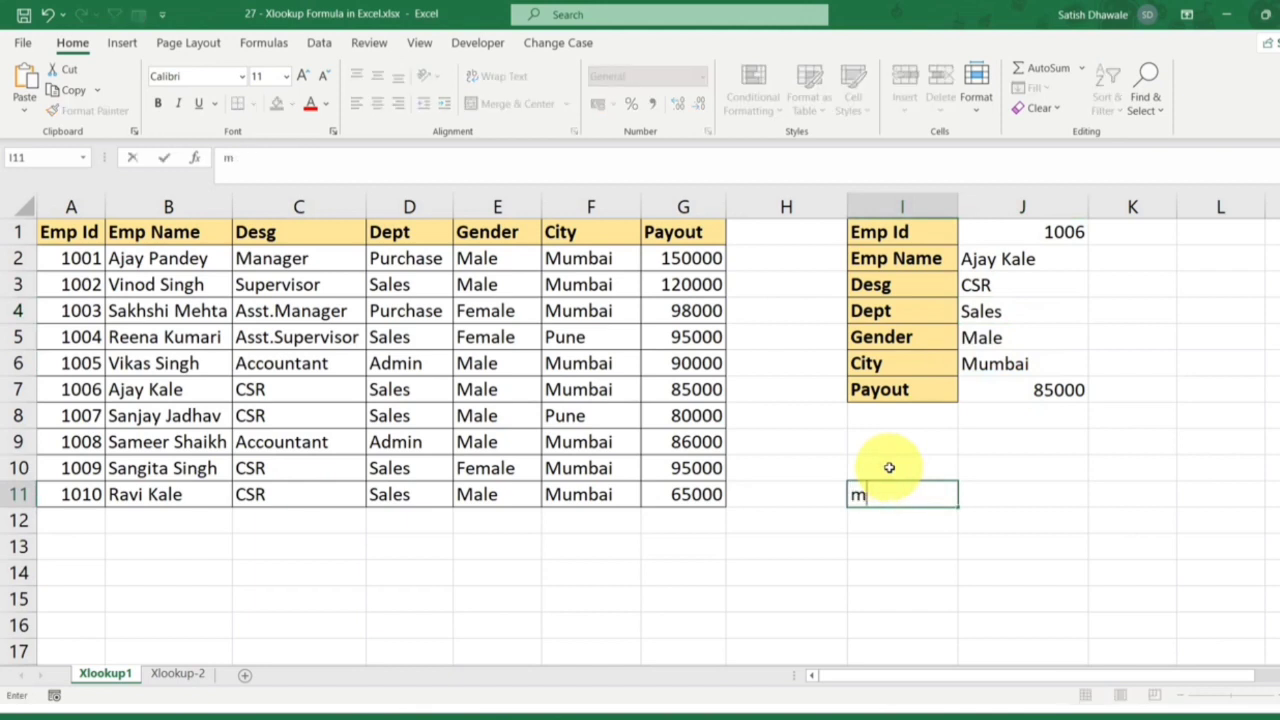
text(=MATCH()
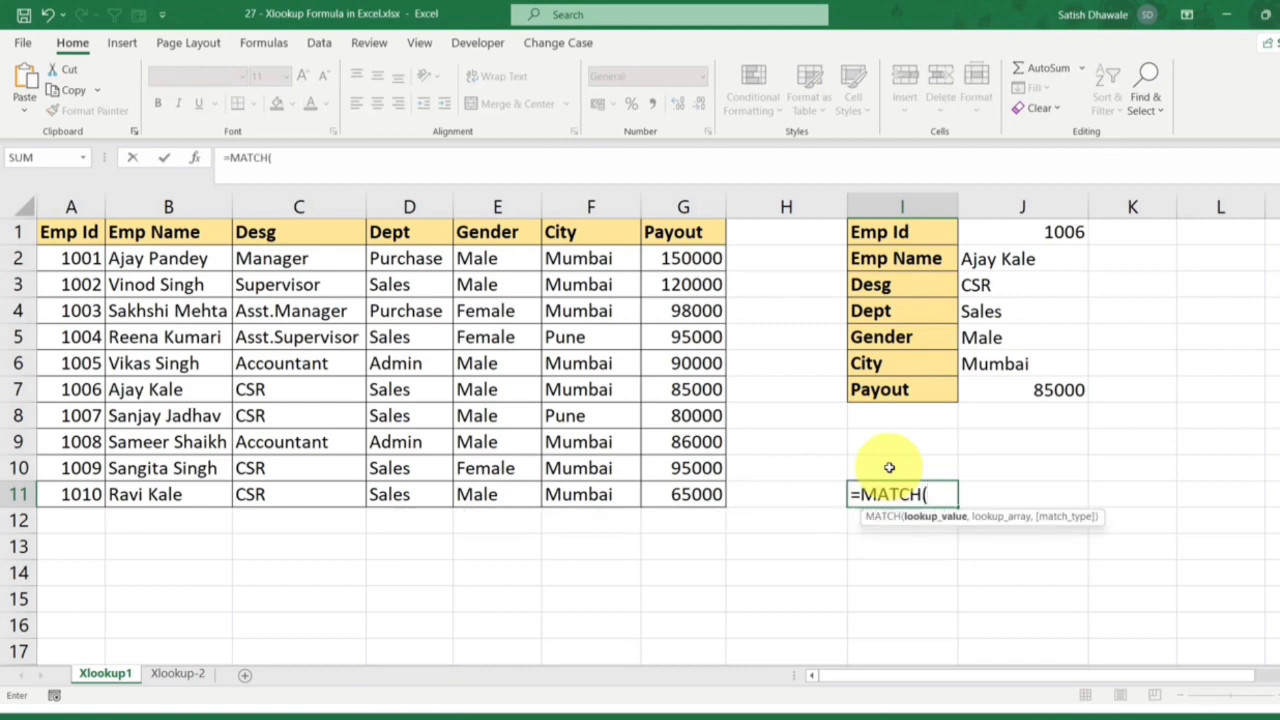
click(905, 259)
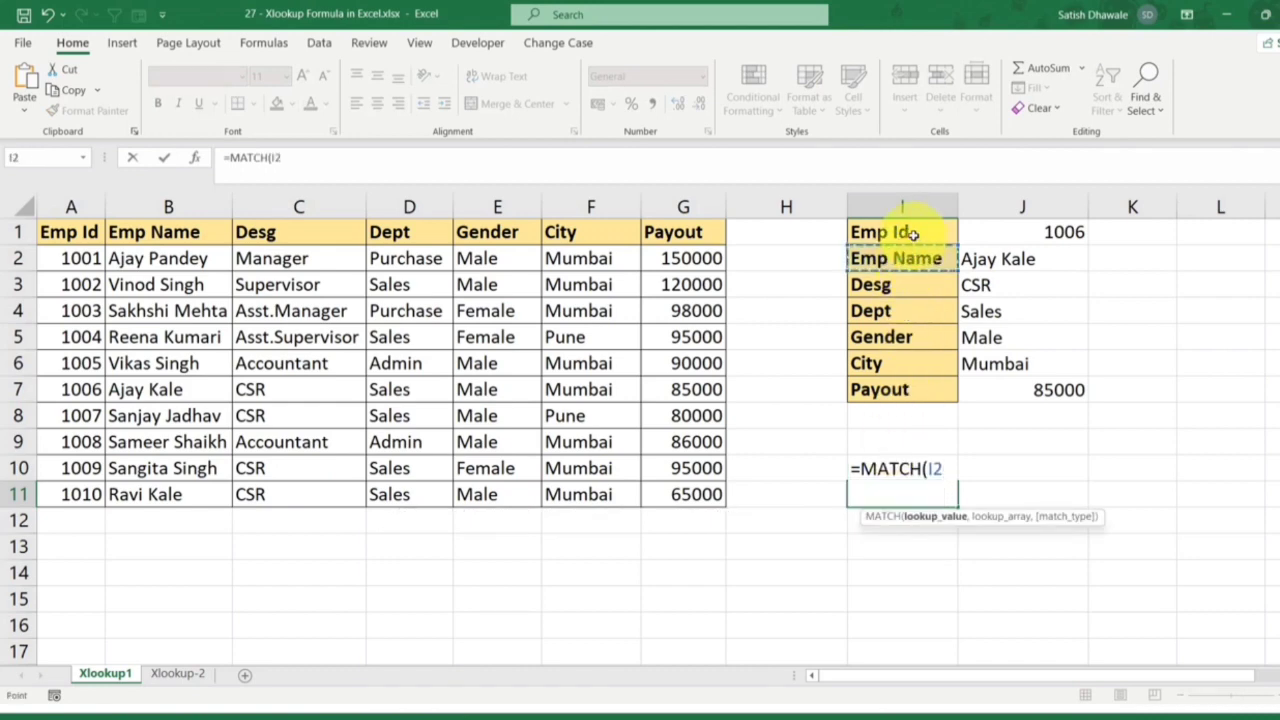
click(911, 233)
click(916, 259)
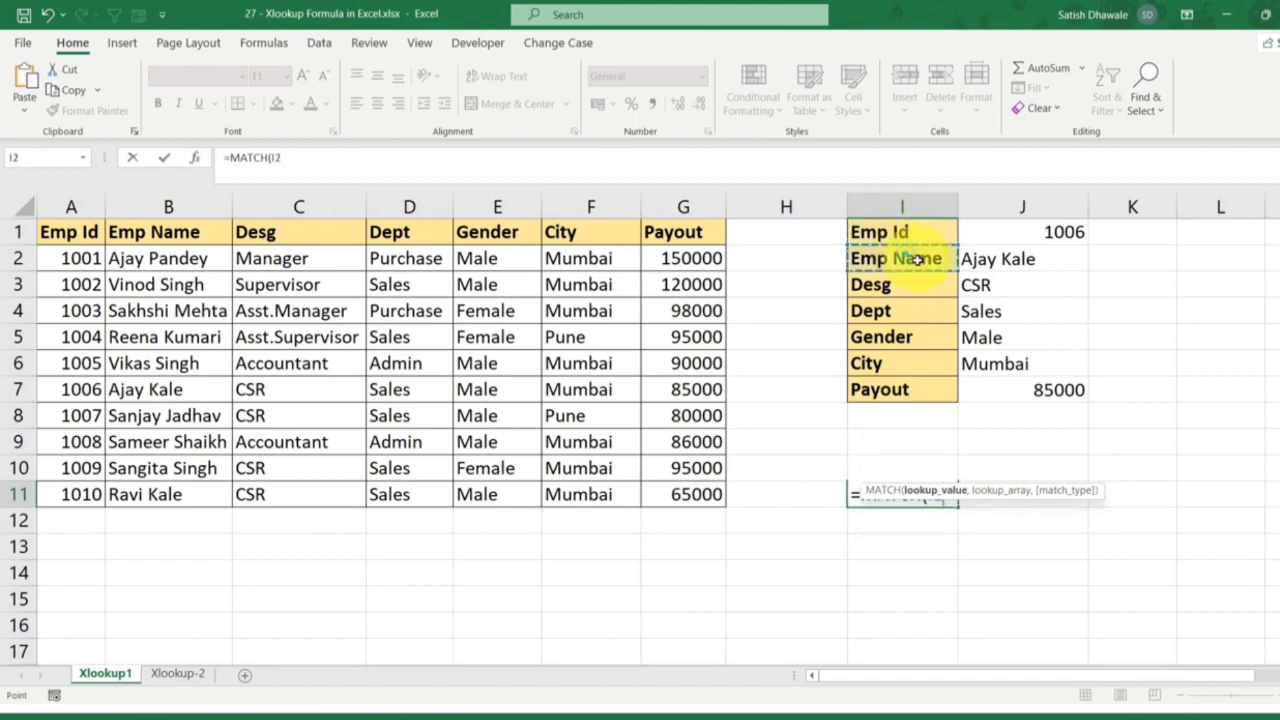
text(,)
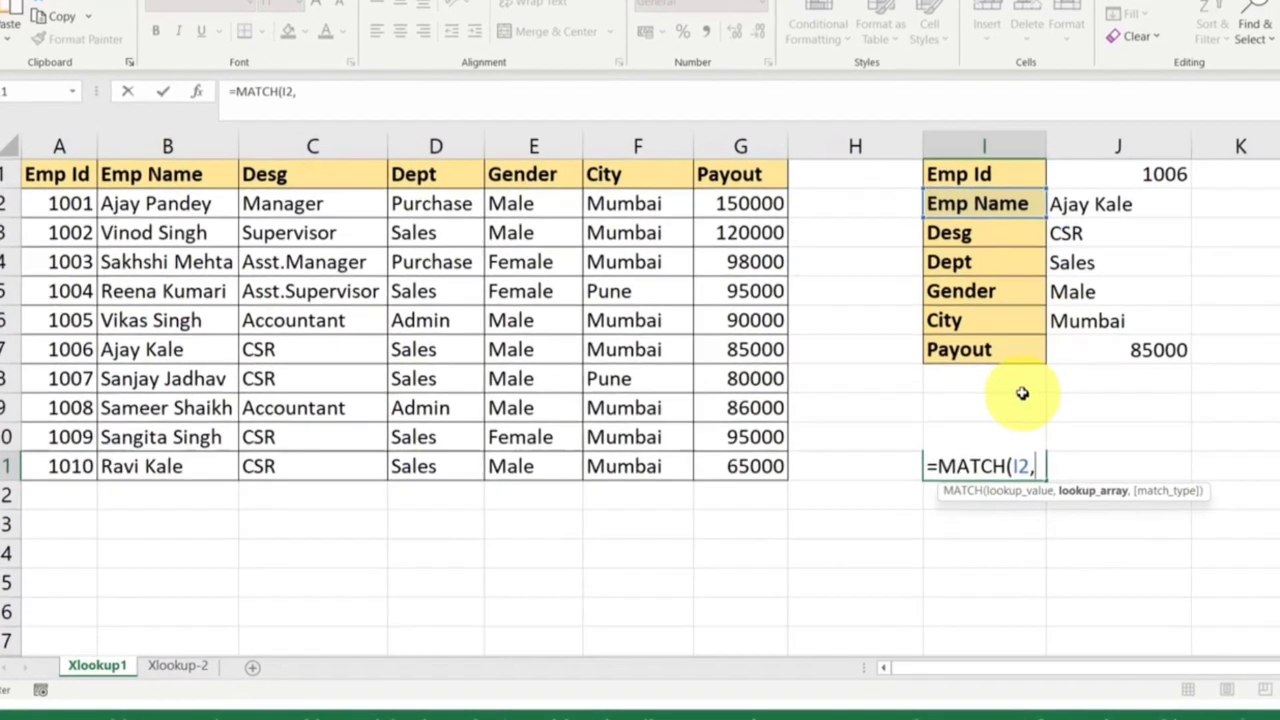
Complete the MATCH formula in I11 with the header row A1:G1 as lookup array and match type 0 for an exact match
click(84, 231)
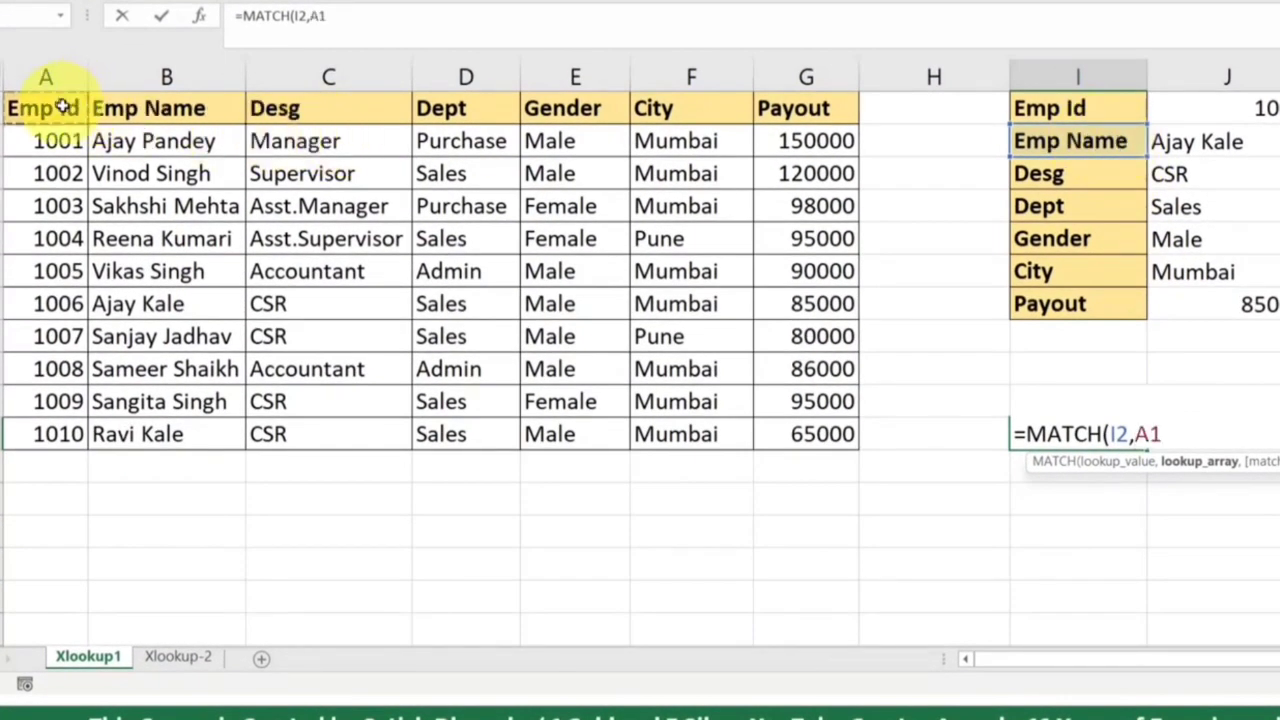
drag(62, 107, 810, 108)
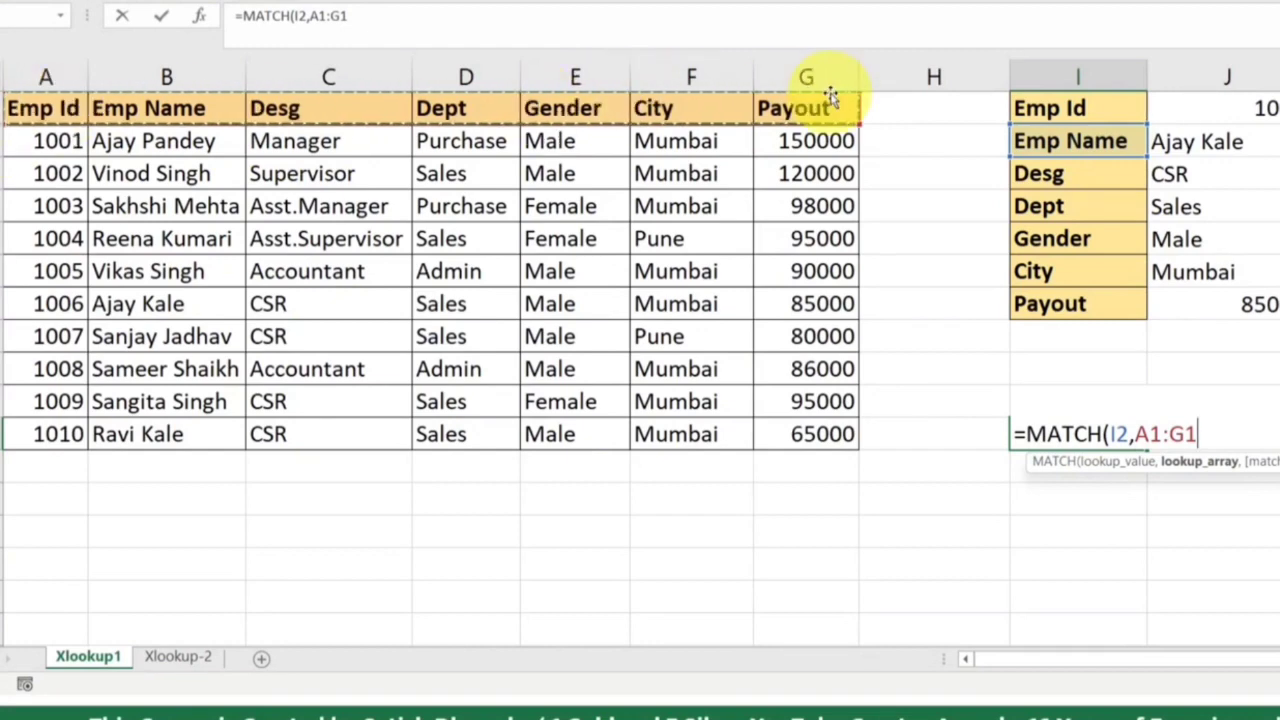
text(,)
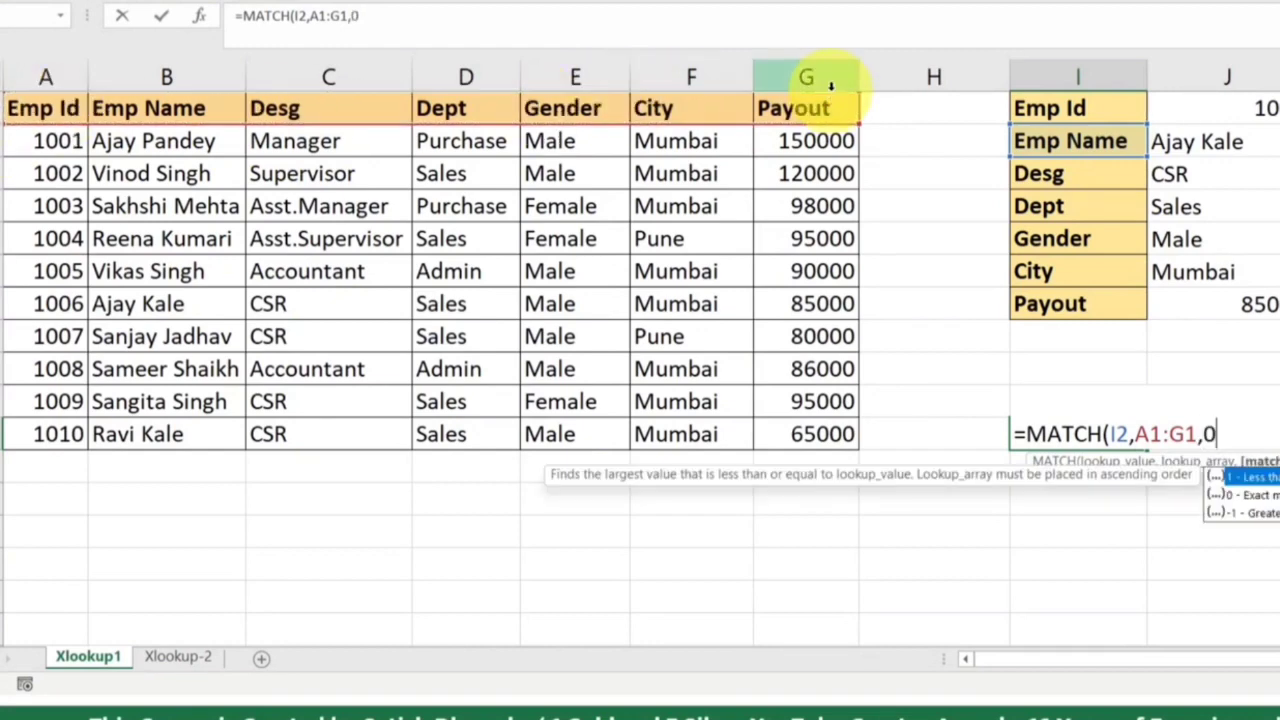
text(0))
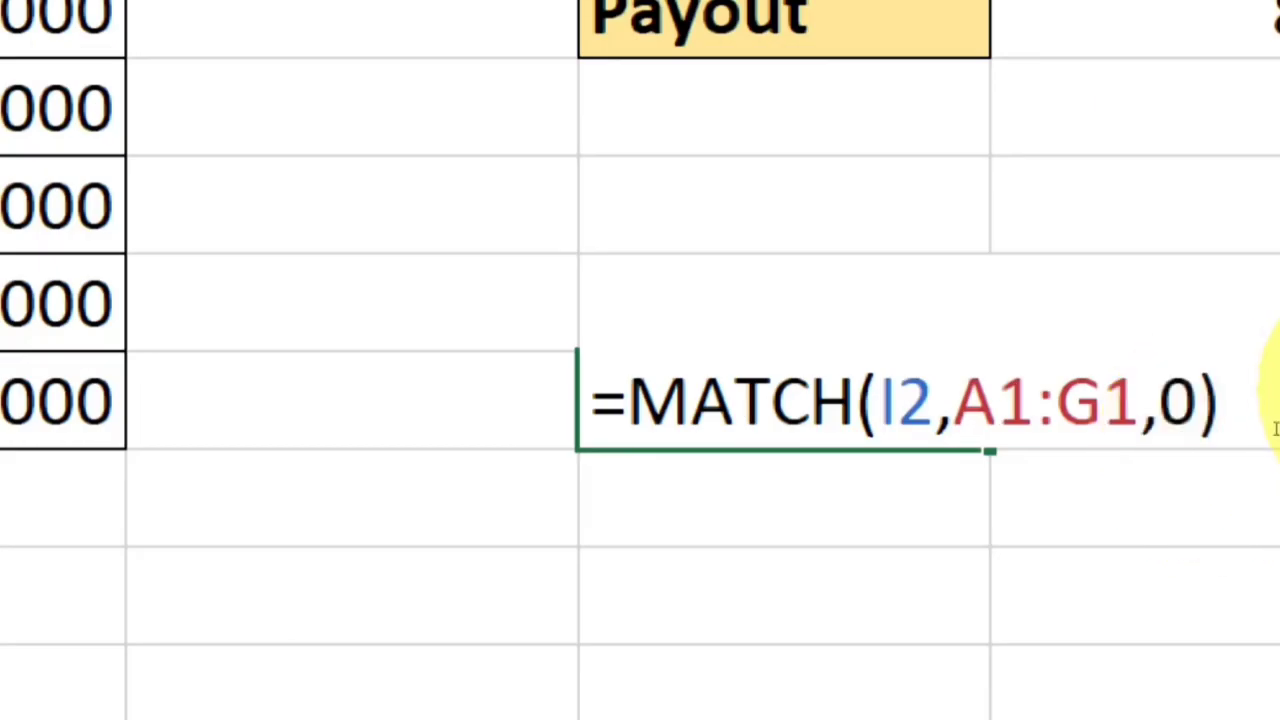
drag(1272, 397, 463, 380)
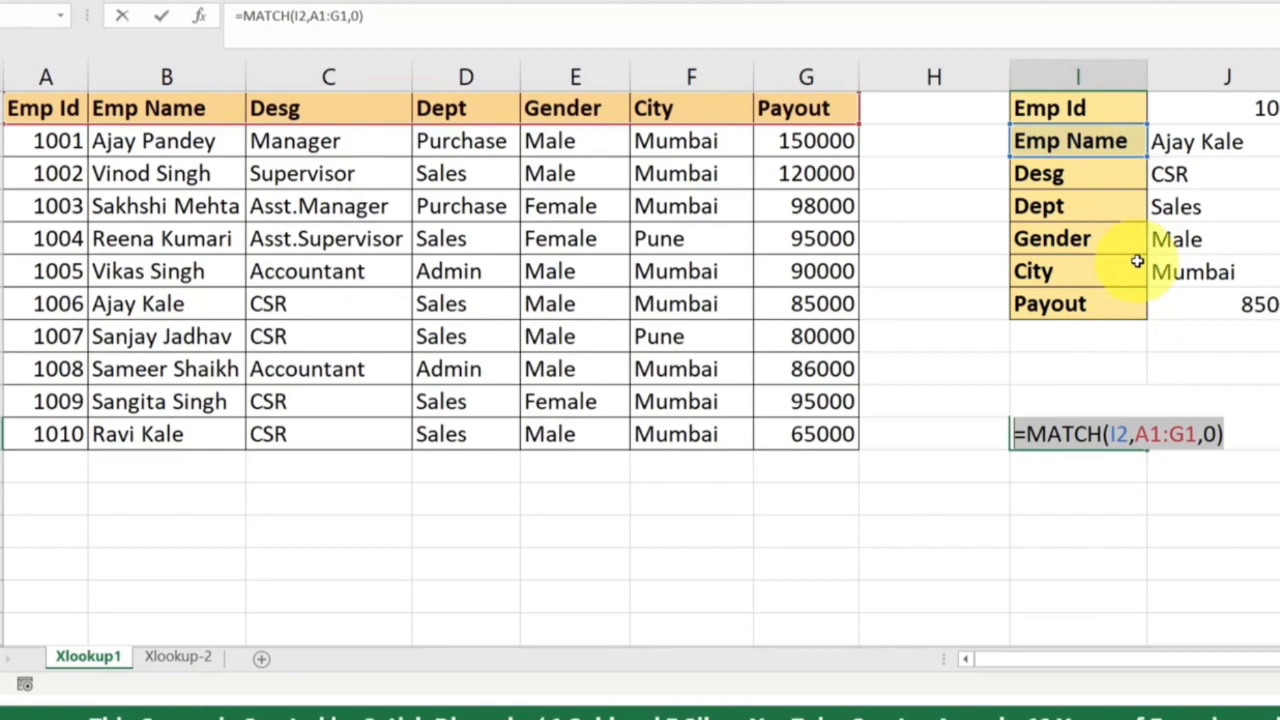
click(862, 400)
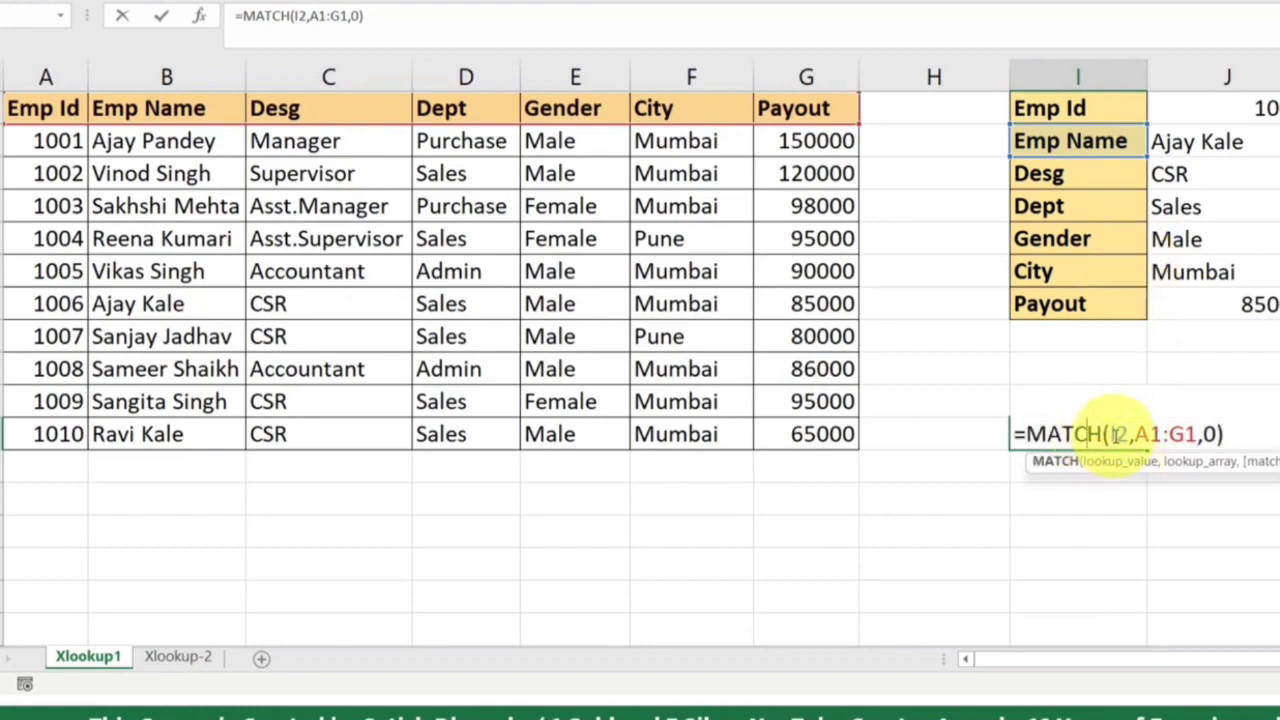
double_click(1120, 433)
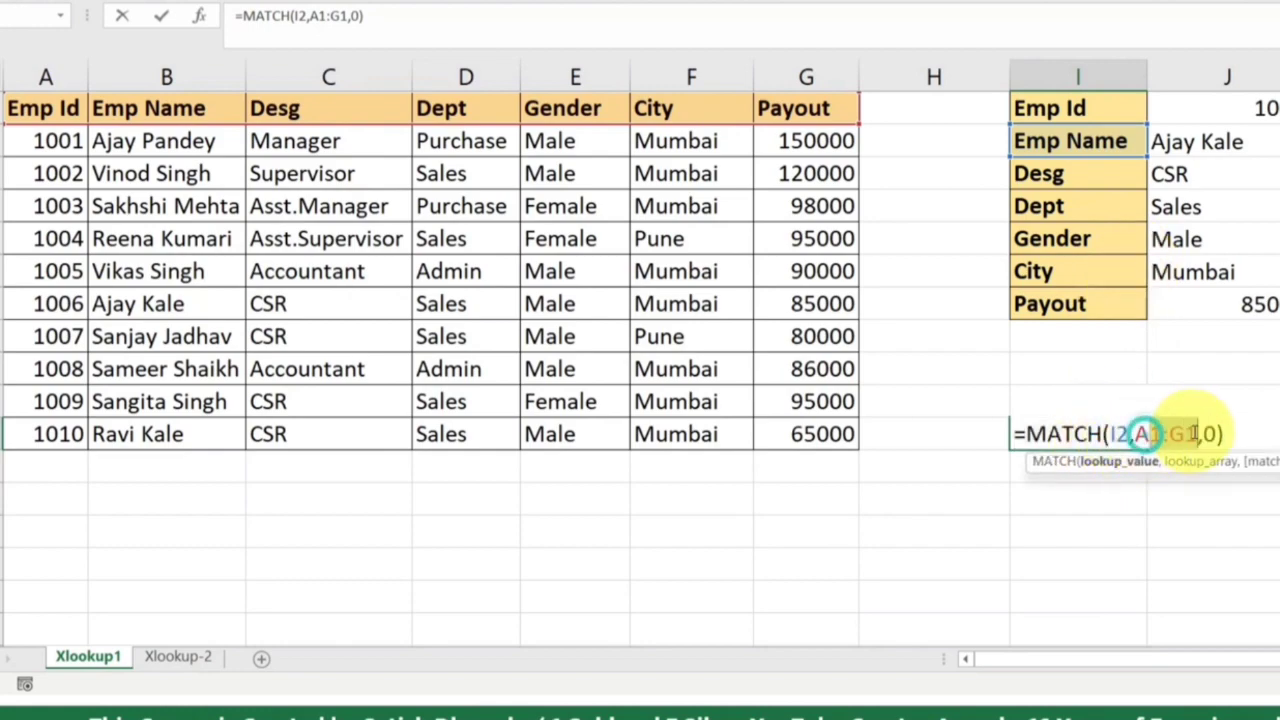
drag(1140, 434, 1196, 434)
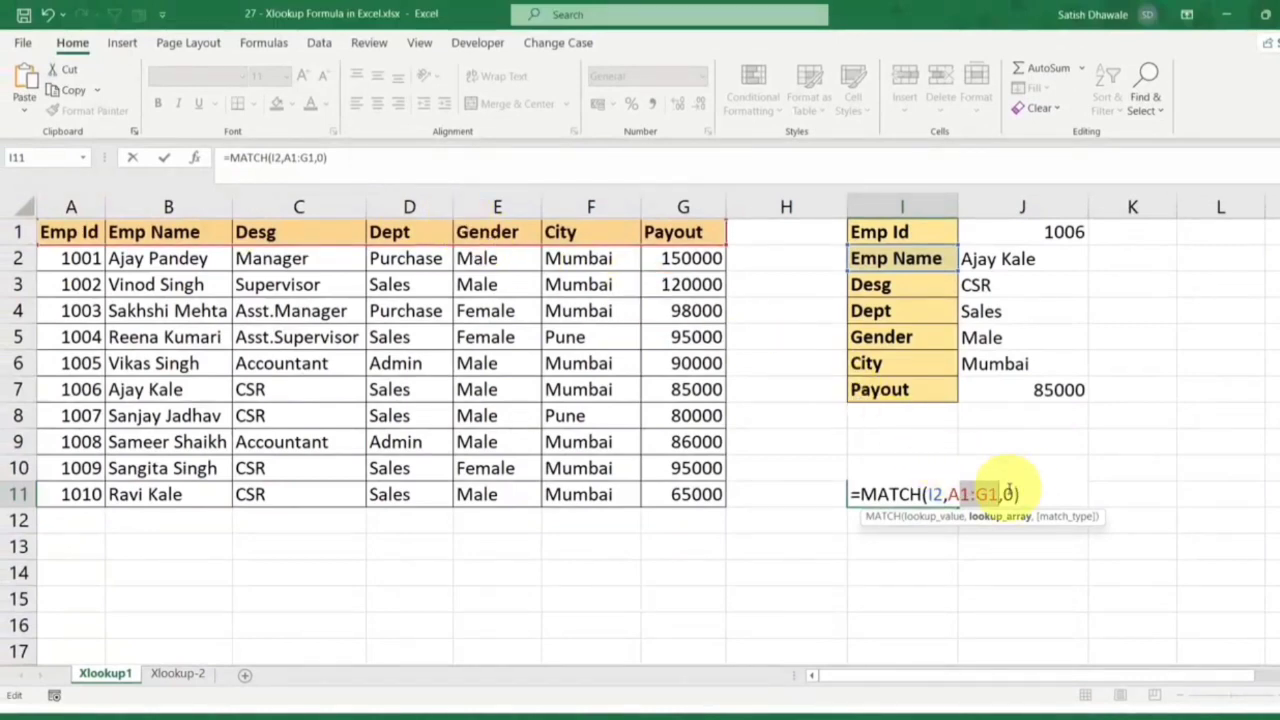
key(Return)
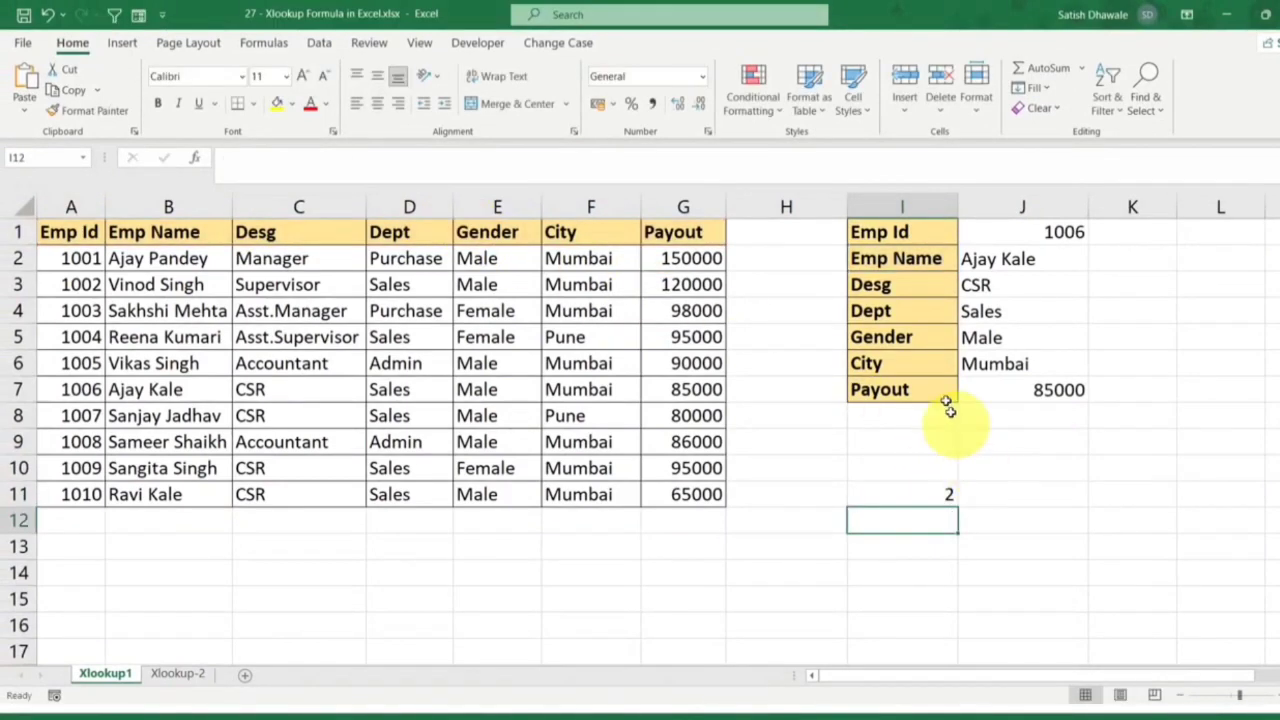
click(903, 284)
click(900, 259)
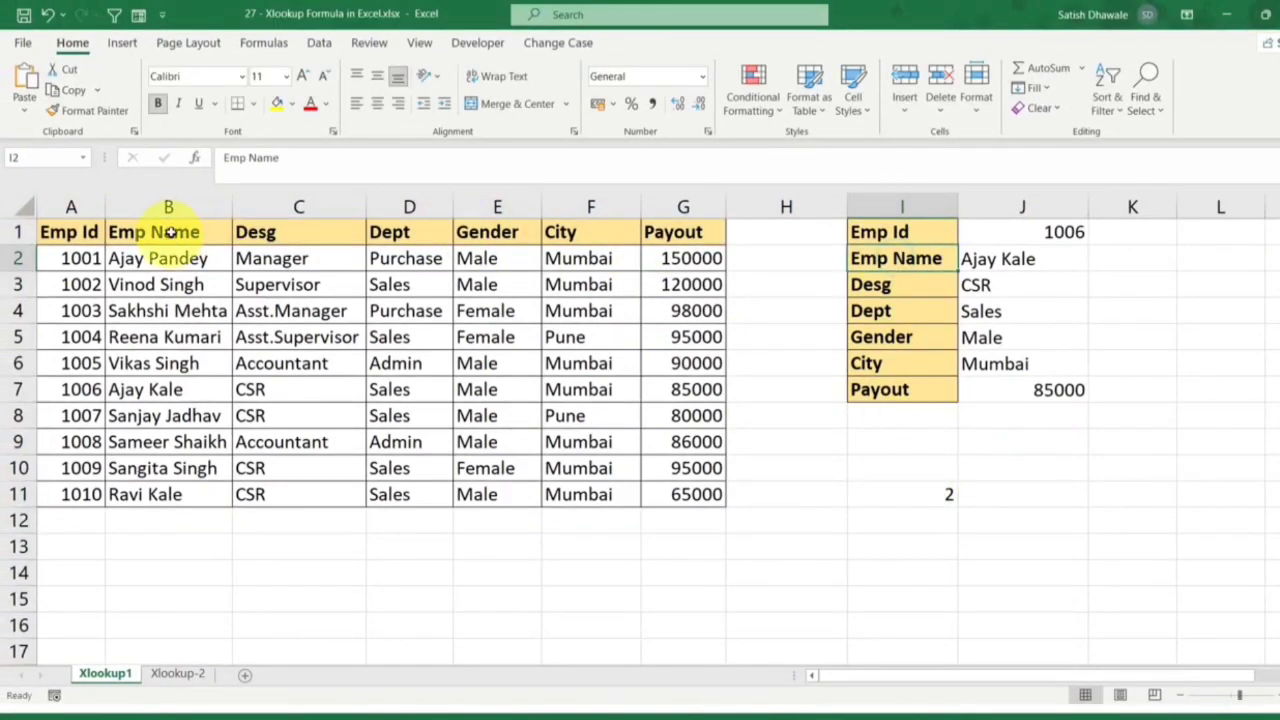
Replace the lookup value of the MATCH formula in I11 with the Payout label in I7
drag(165, 258, 160, 441)
double_click(895, 490)
click(888, 488)
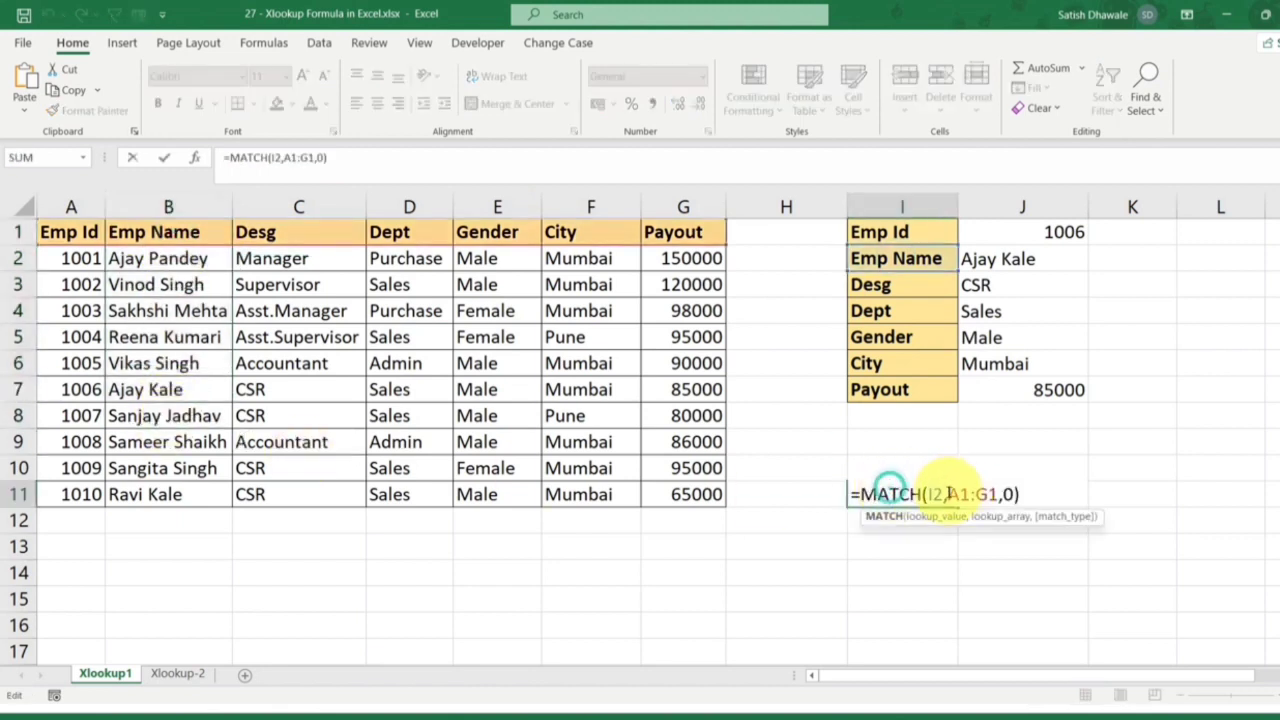
double_click(930, 493)
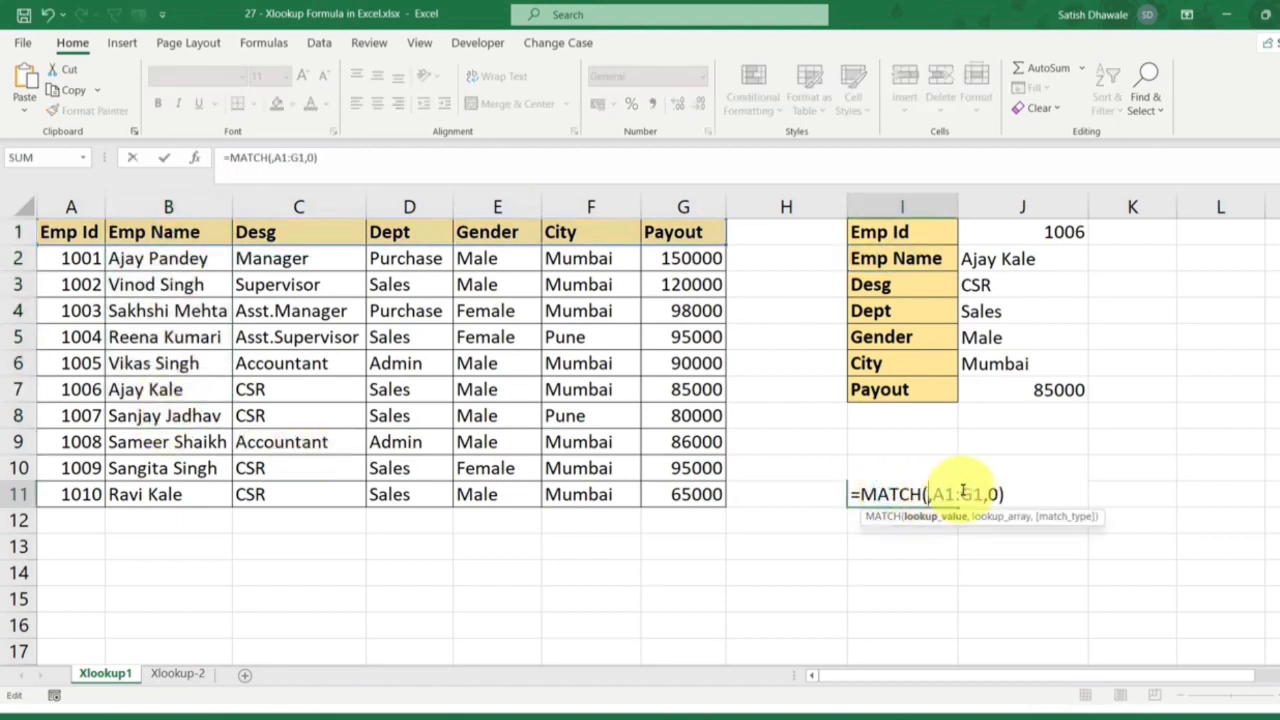
click(893, 390)
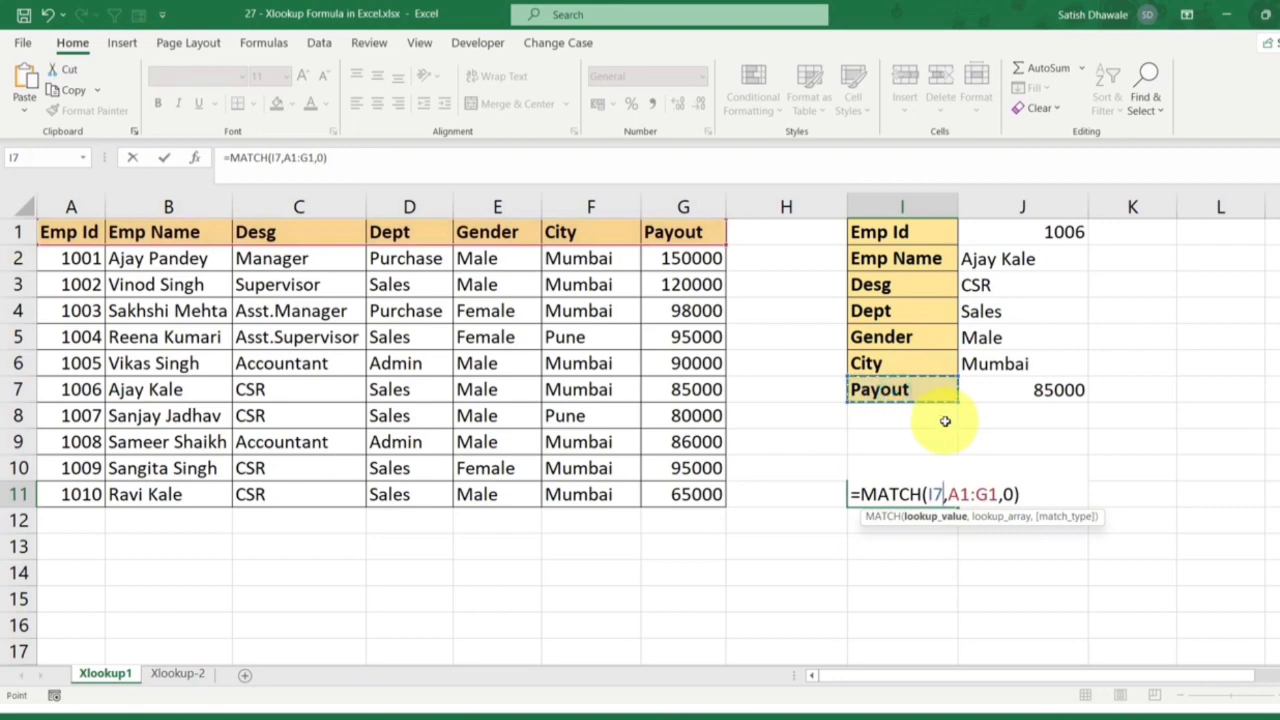
key(ctrl+Return)
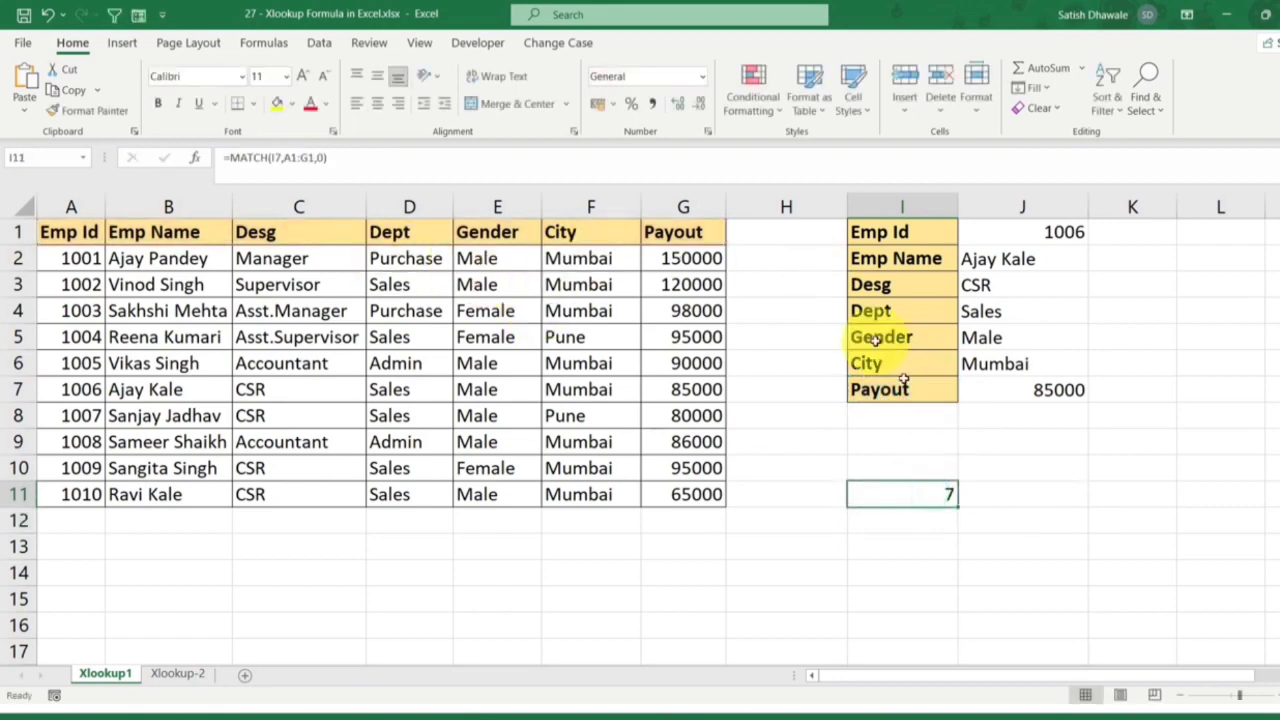
Begin an INDEX formula in I13 with the whole employee table A1:G11 as the array
double_click(933, 491)
click(917, 522)
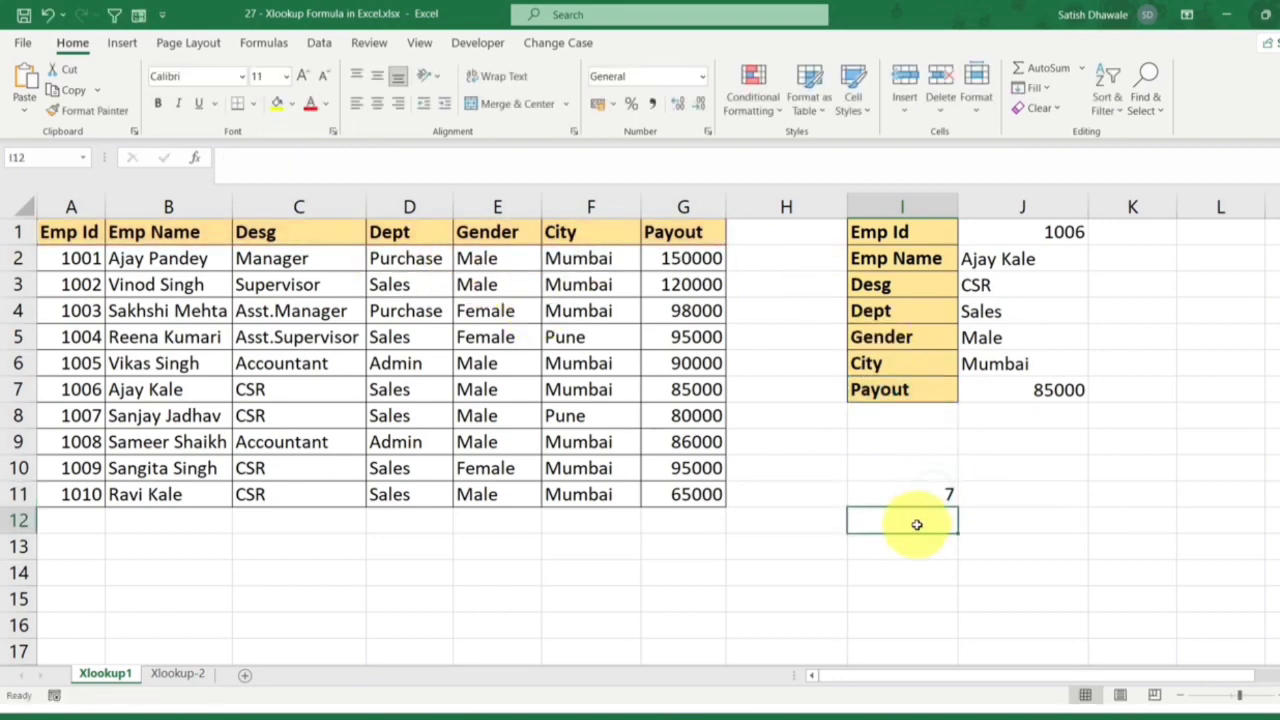
click(905, 545)
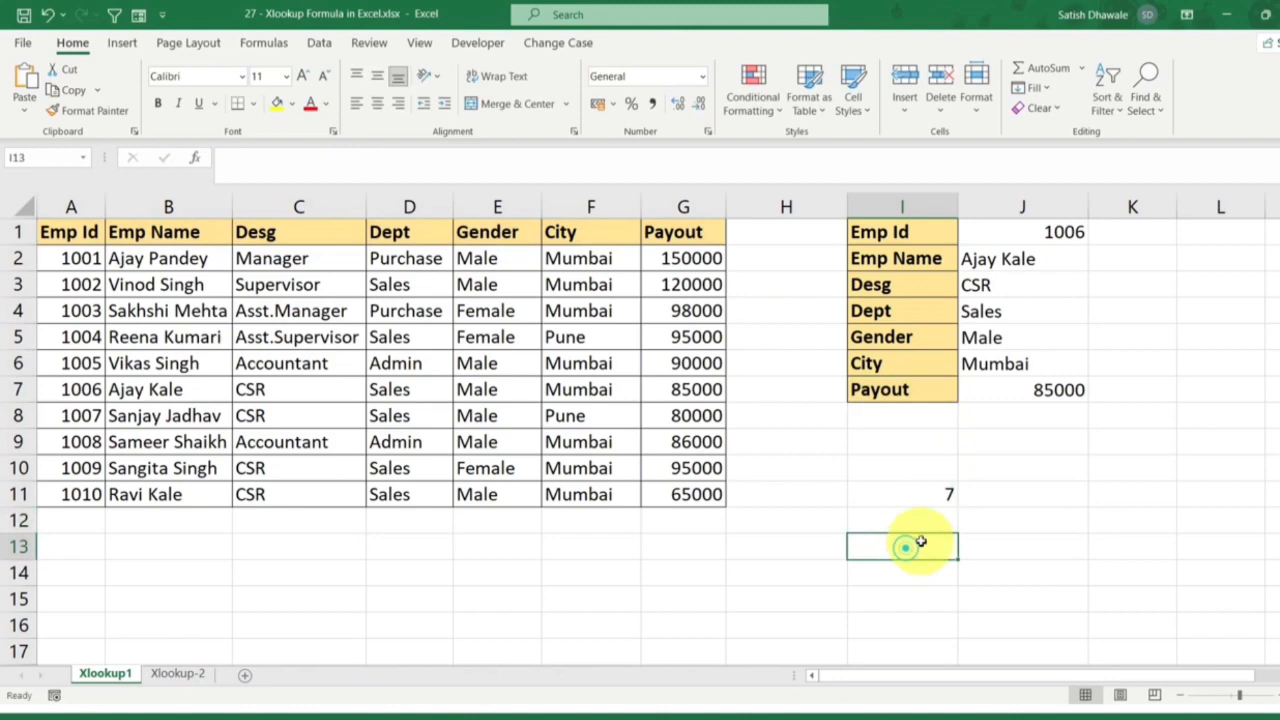
double_click(934, 491)
key(Escape)
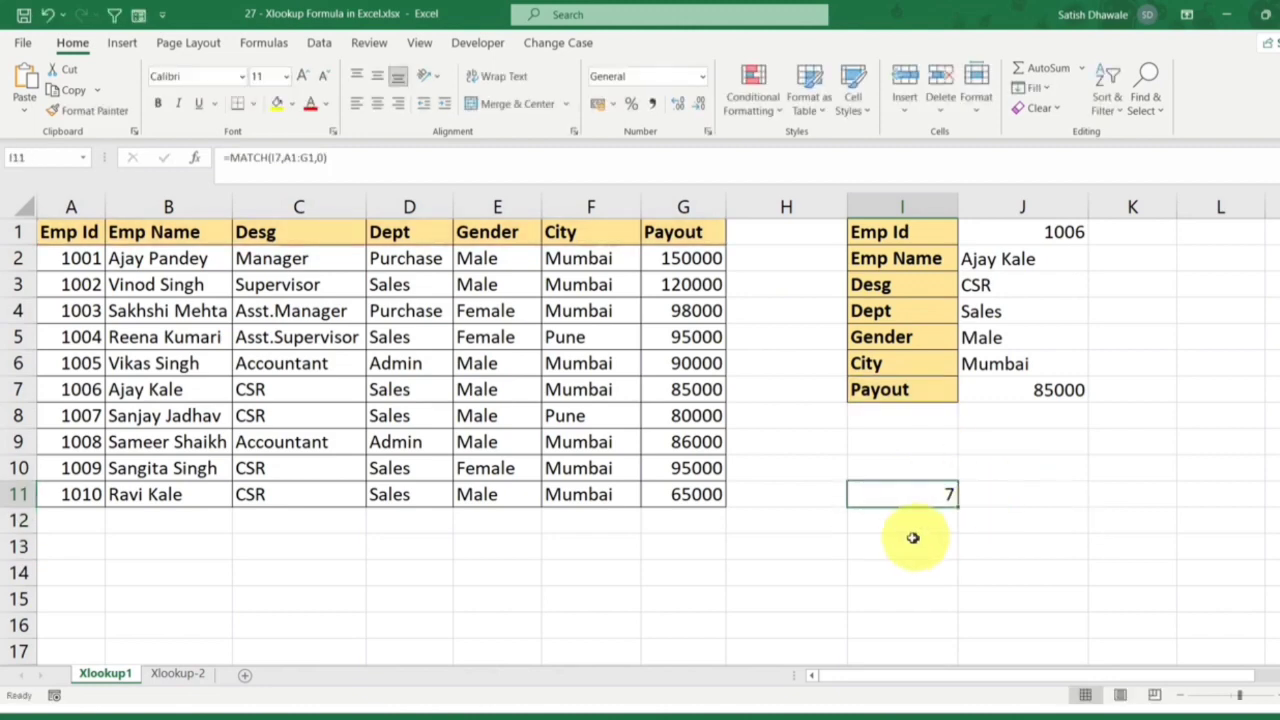
click(910, 538)
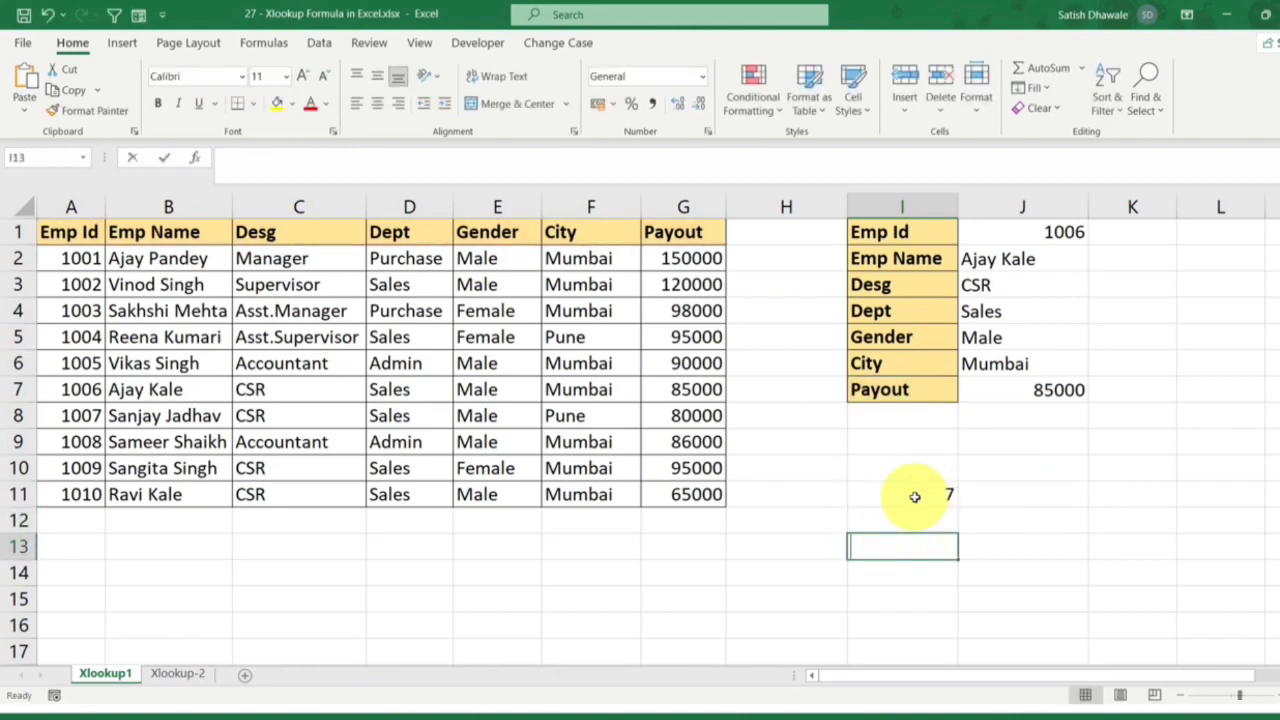
text(=INDEX()
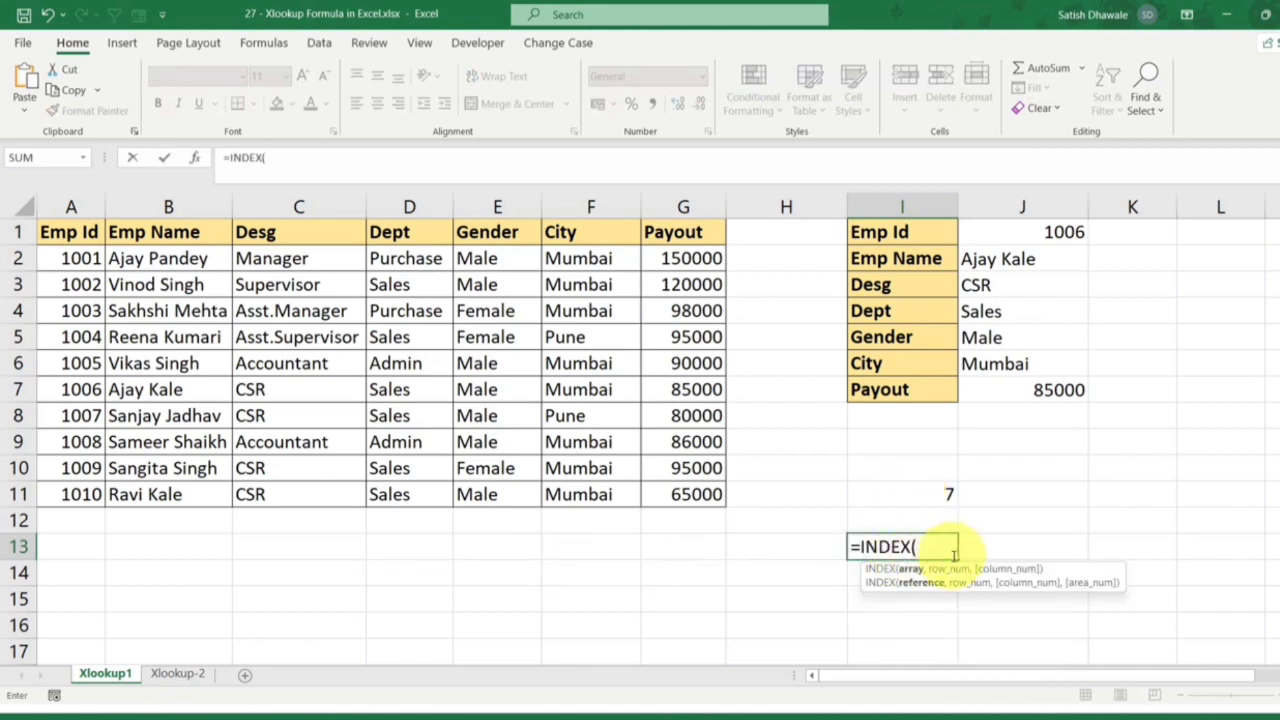
drag(59, 231, 668, 484)
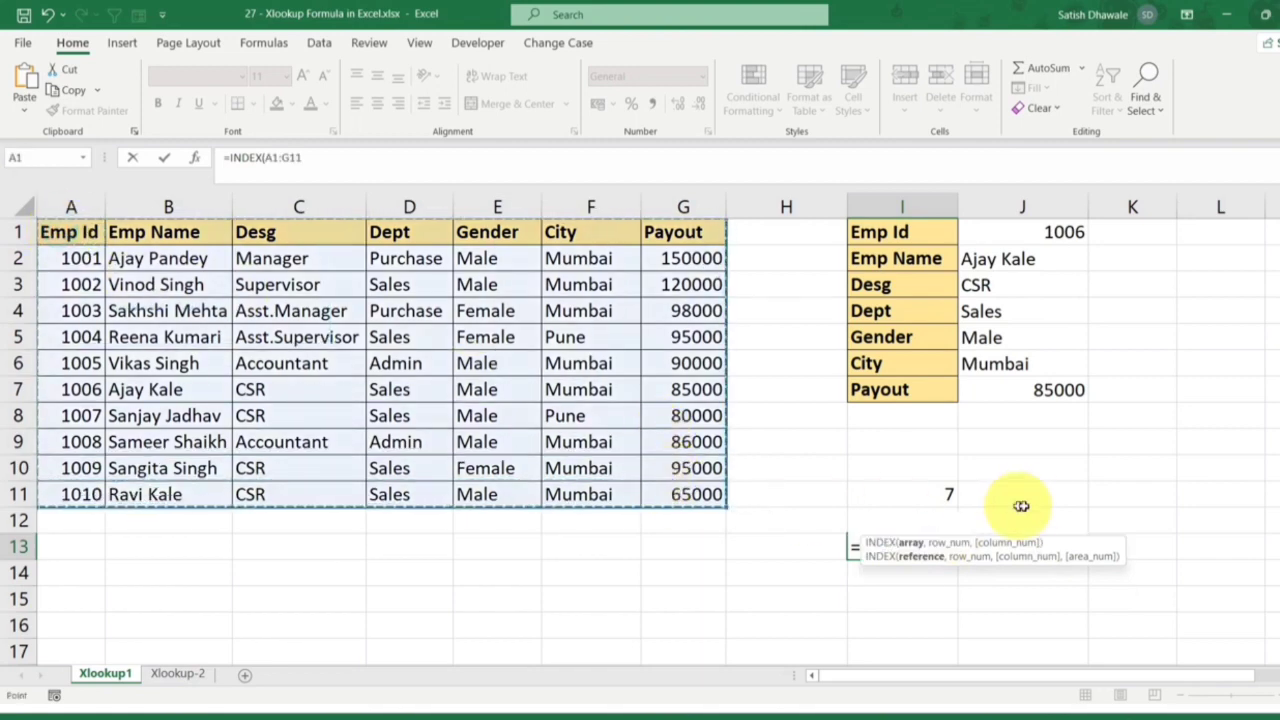
text(,)
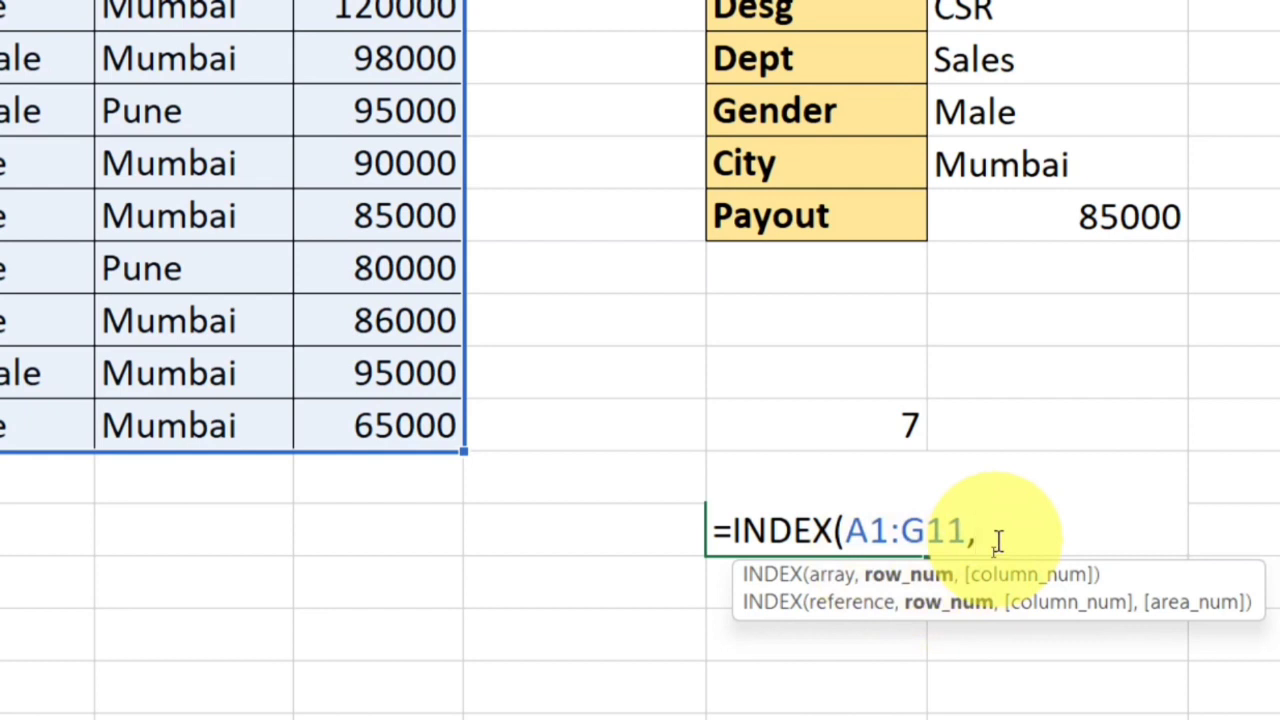
text(,)
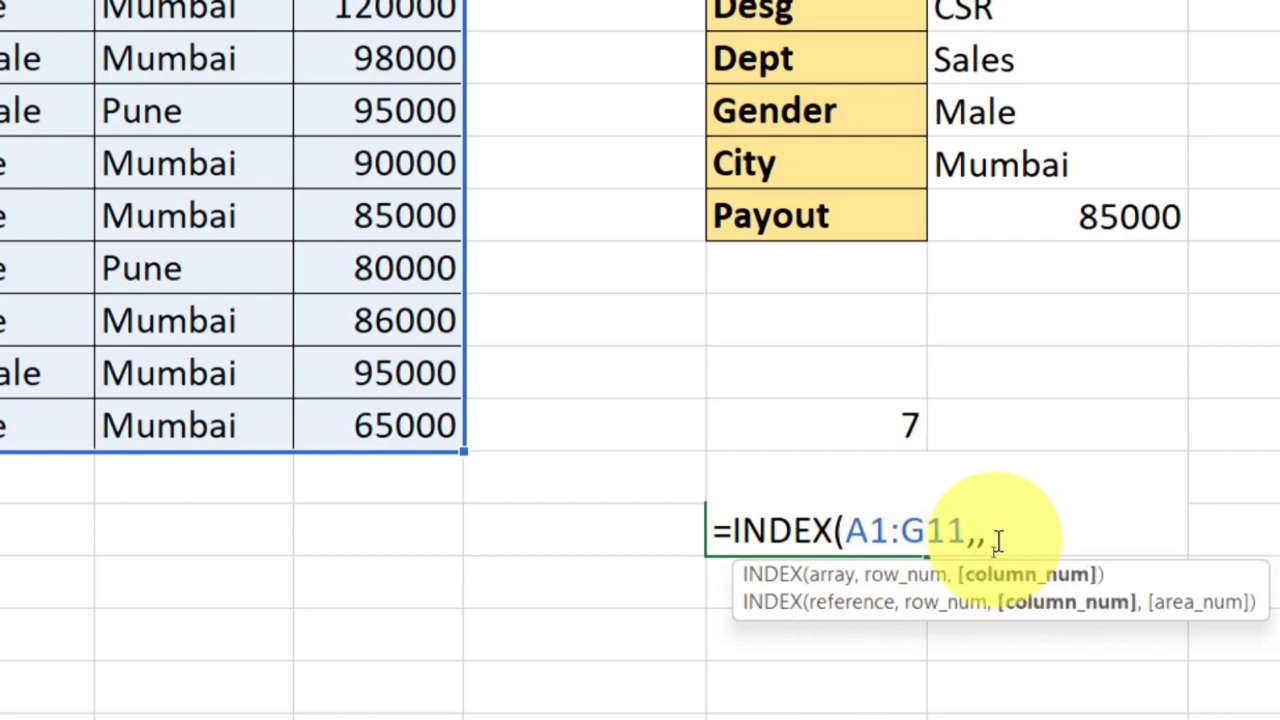
key(BackSpace)
key(BackSpace)
text(,)
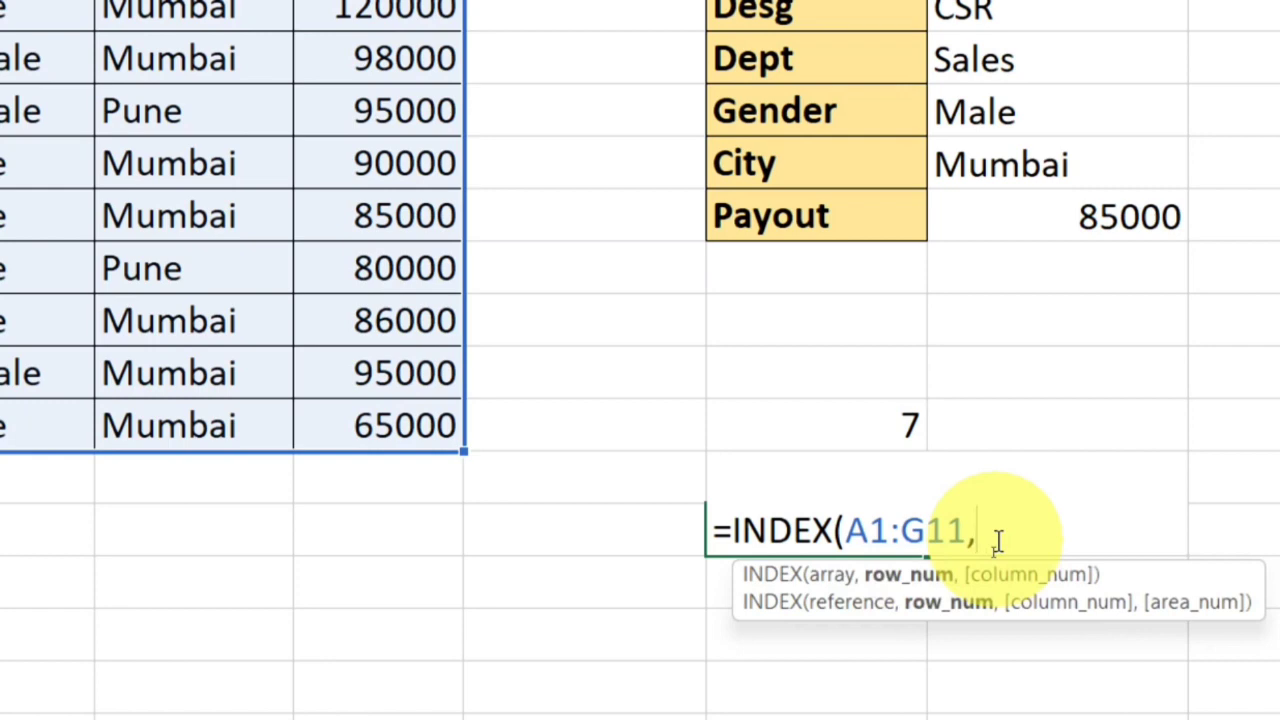
text(,)
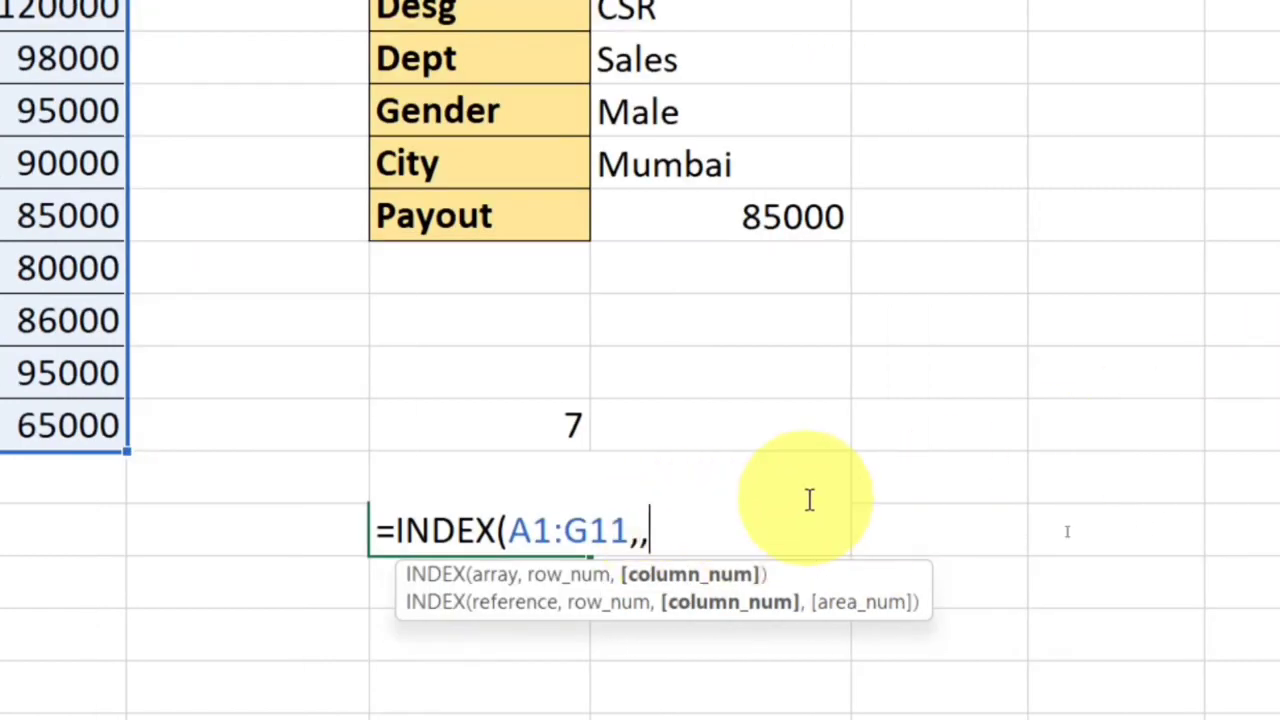
text(MATCH()
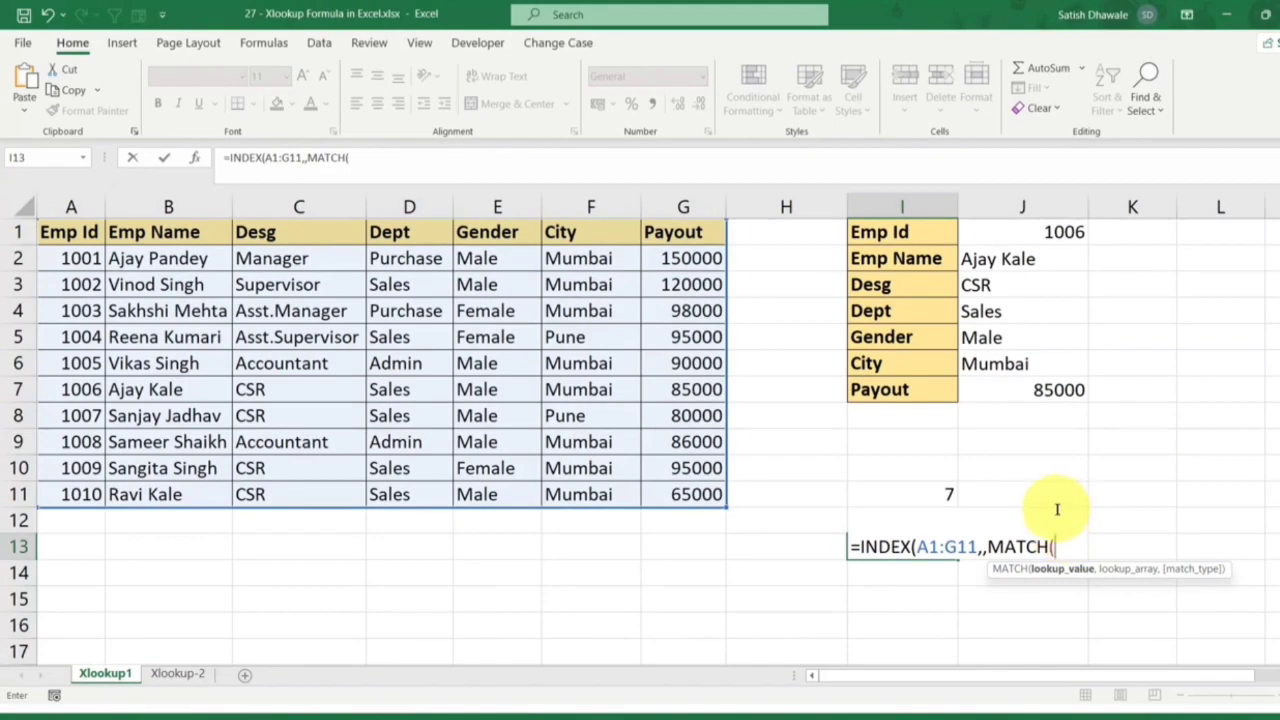
key(BackSpace)
key(BackSpace)
key(BackSpace)
key(BackSpace)
key(BackSpace)
key(BackSpace)
key(BackSpace)
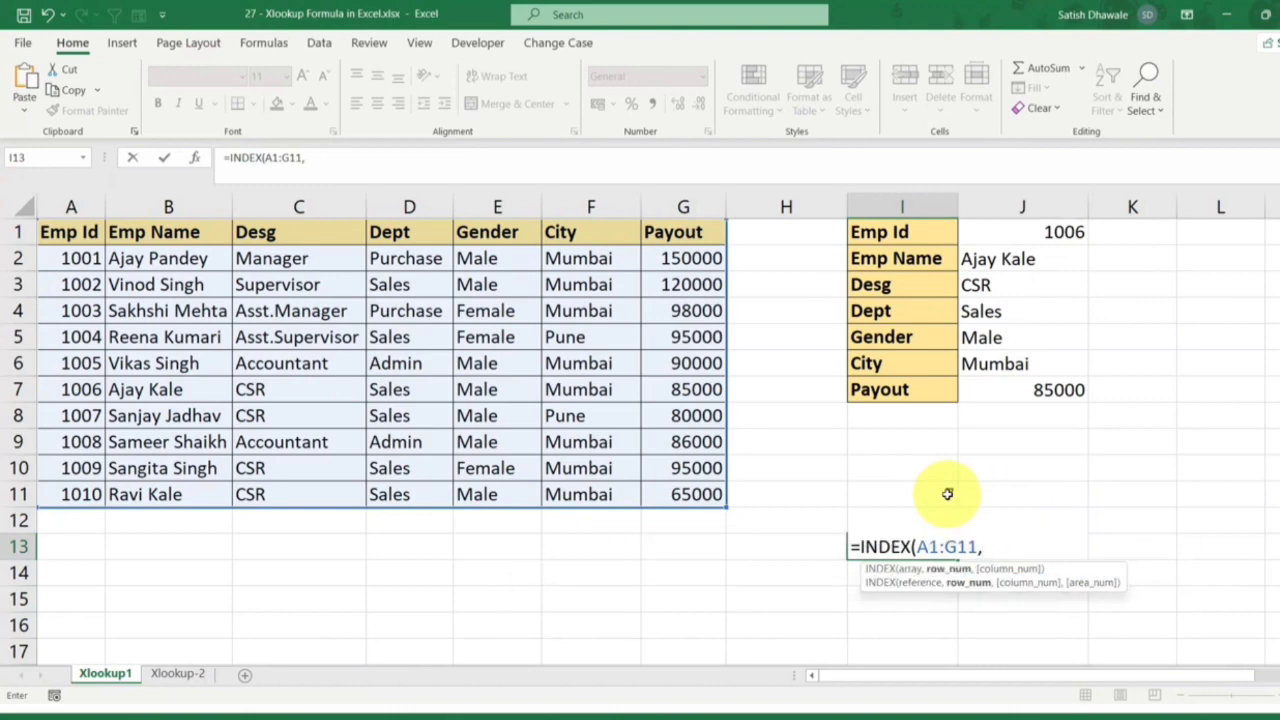
Complete the INDEX formula in I13 with an empty row number and column number 3, and compare its output with the Desg column
text(,)
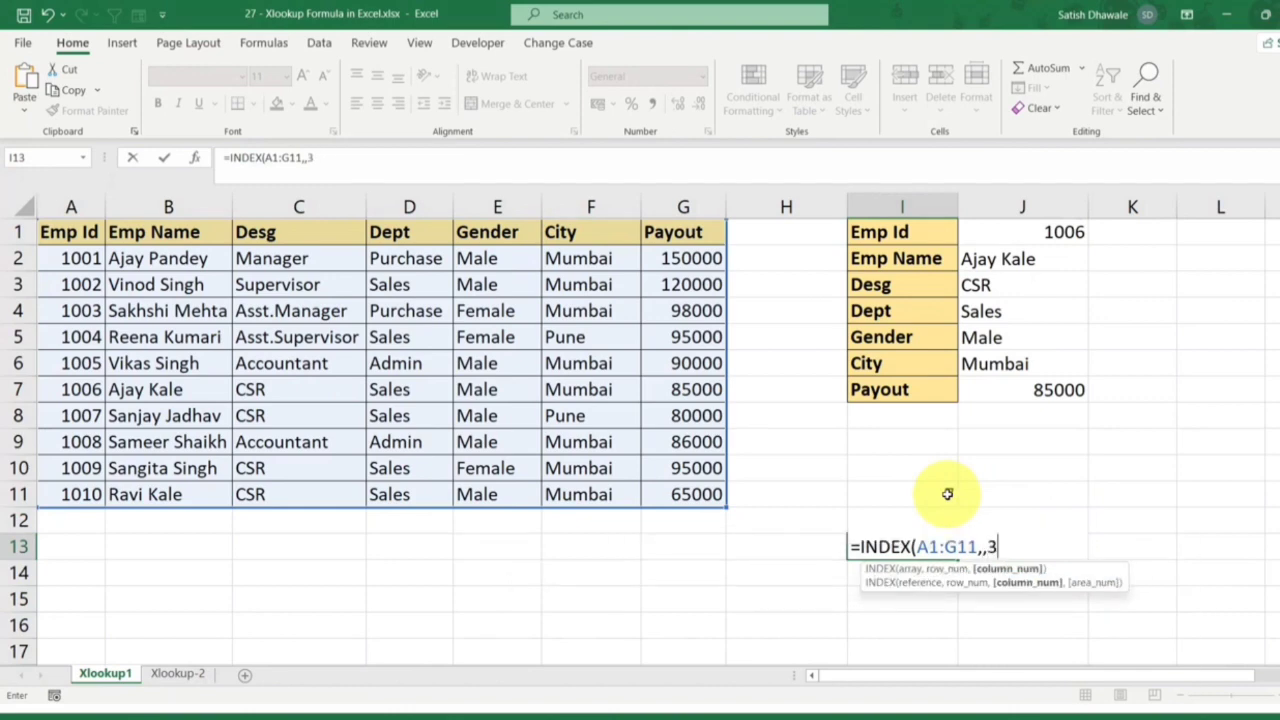
text(3)
key(Return)
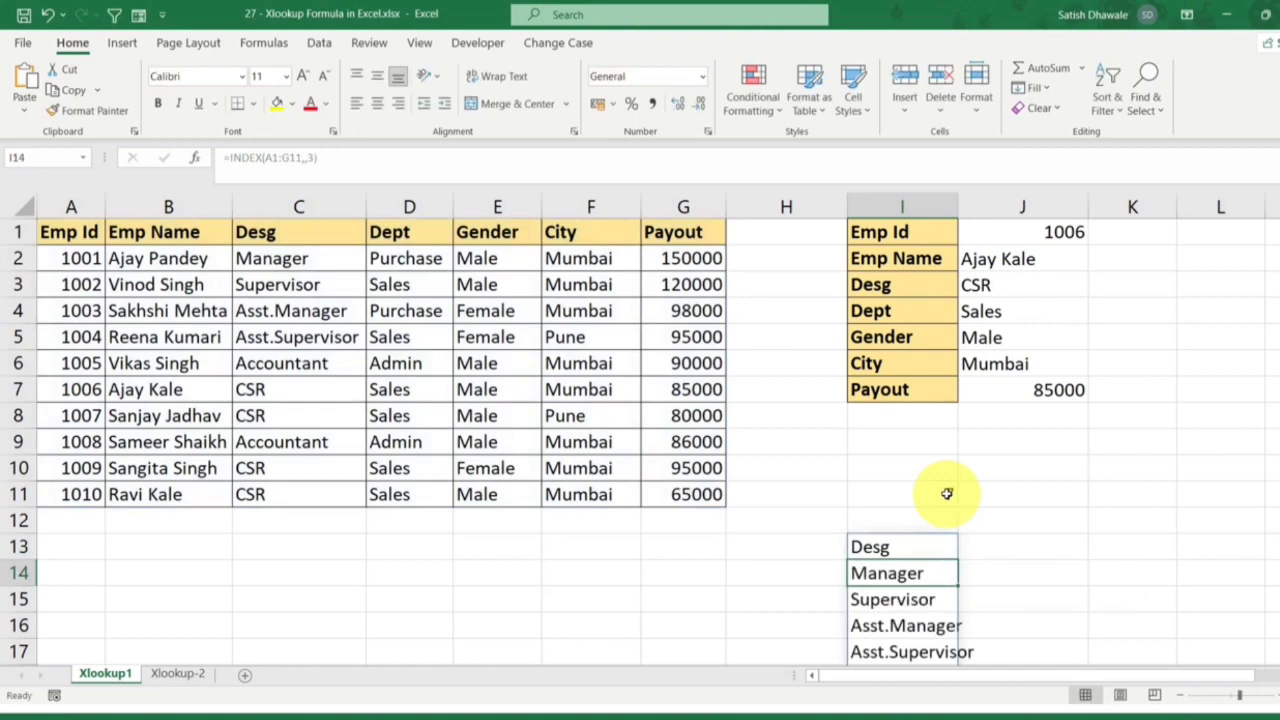
drag(318, 240, 286, 491)
scroll(931, 574, down, 3)
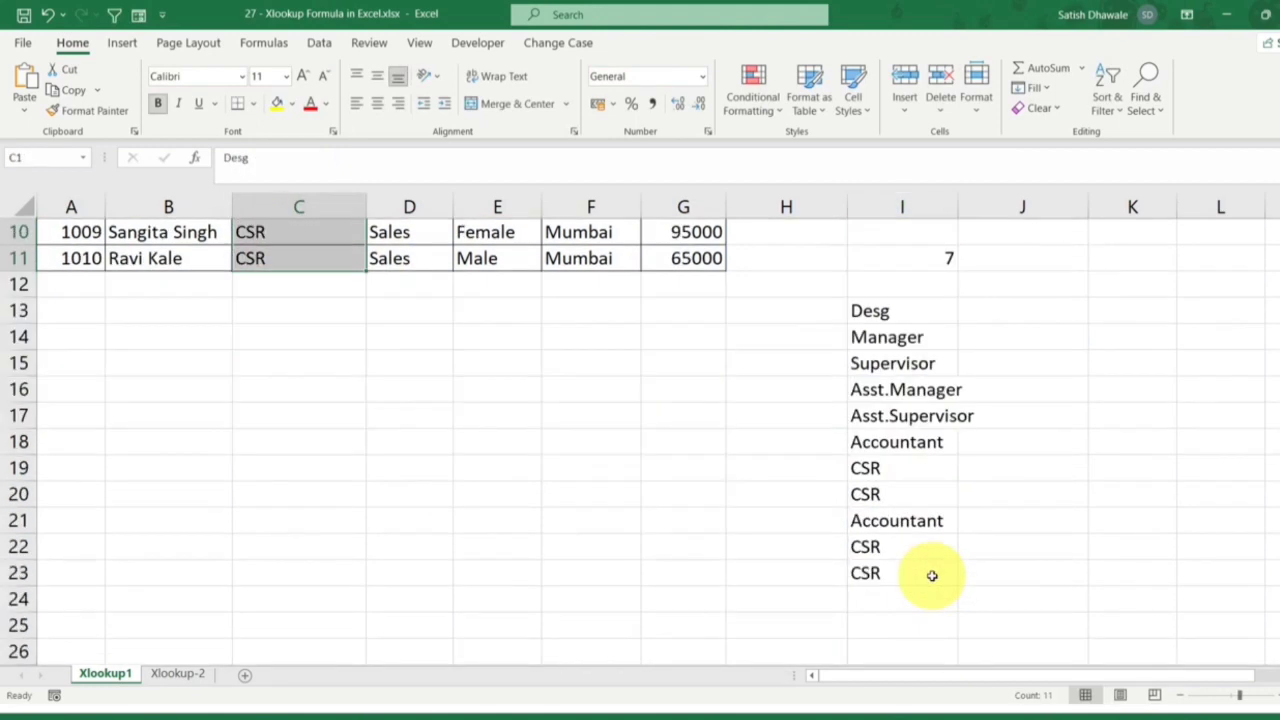
drag(906, 309, 894, 586)
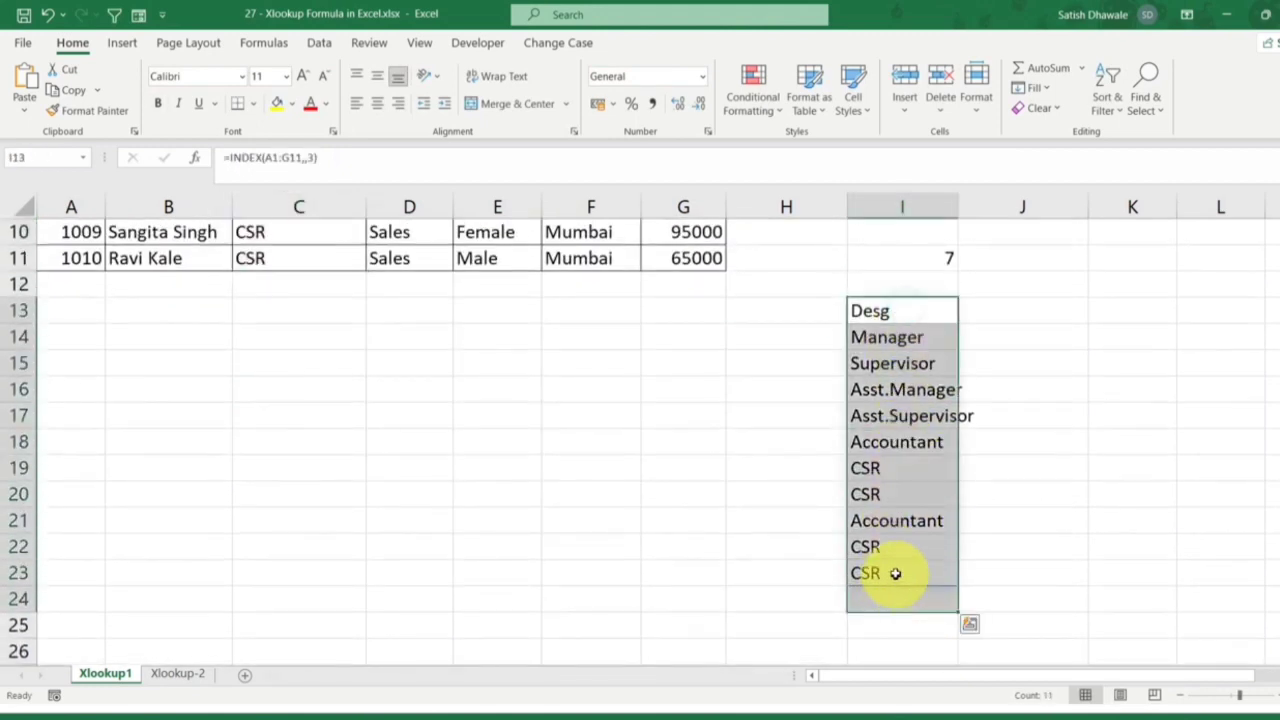
Set the column number of the INDEX formula in I13 to 7 and compare its output with the Payout column
scroll(920, 400, up, 1)
double_click(920, 390)
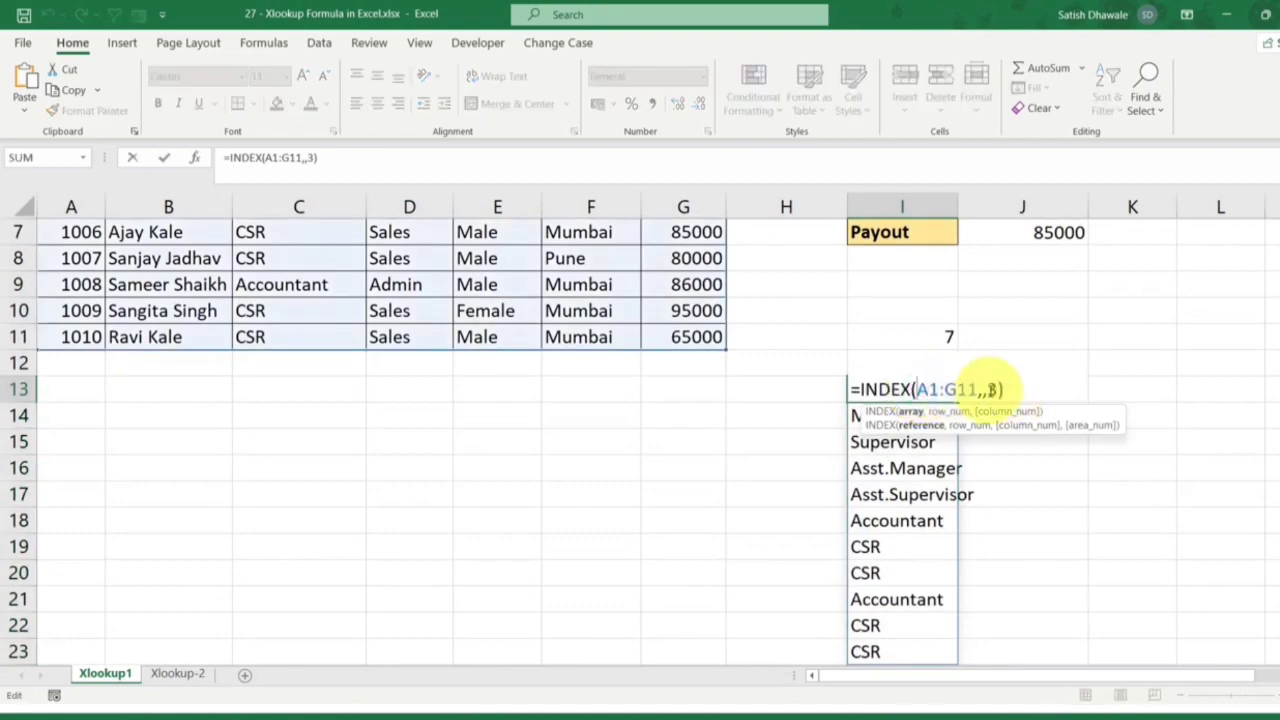
click(990, 389)
key(BackSpace)
text(7)
key(Return)
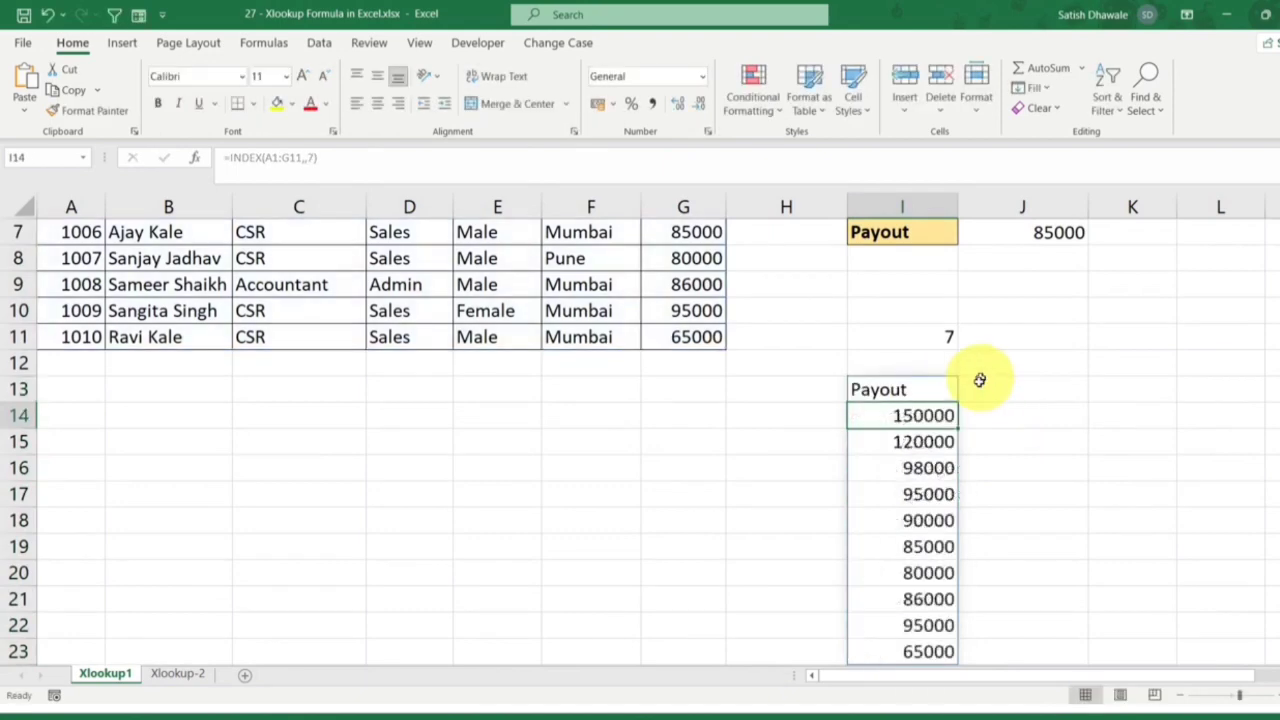
scroll(956, 402, up, 2)
scroll(956, 402, down, 2)
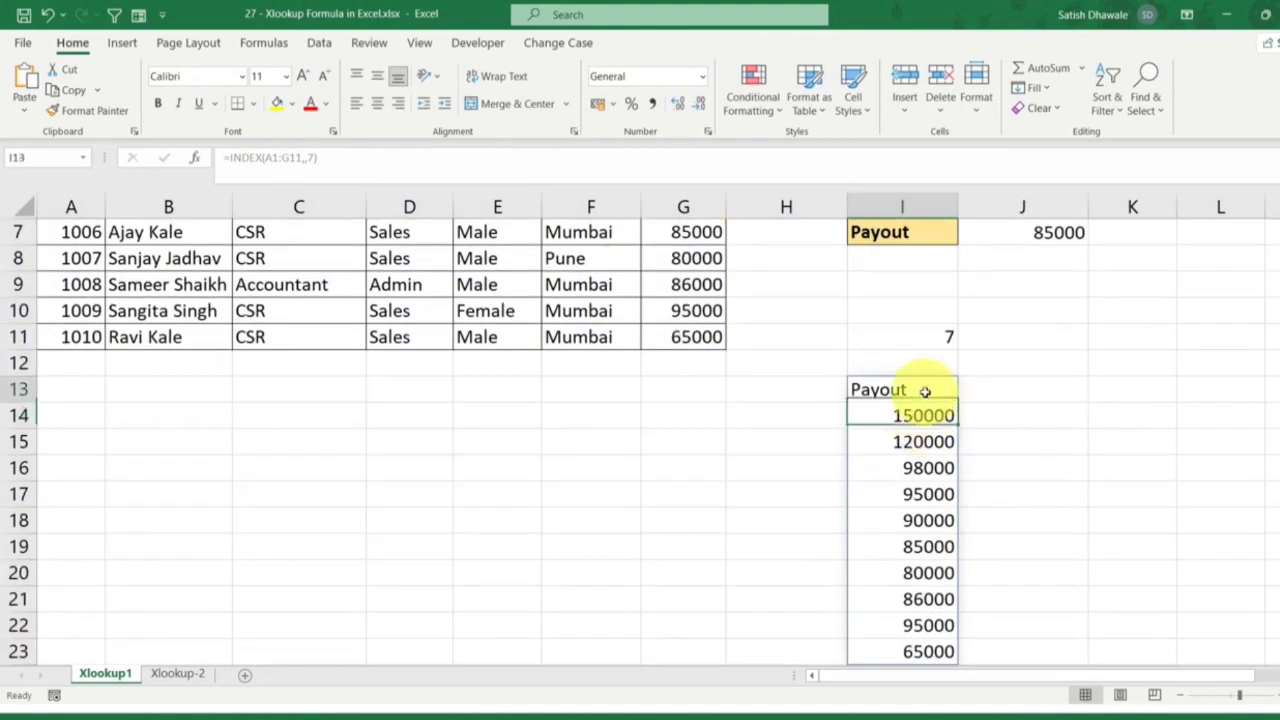
Replace the fixed column number in the I13 INDEX formula with a reference to the MATCH result in I11
double_click(925, 389)
key(BackSpace)
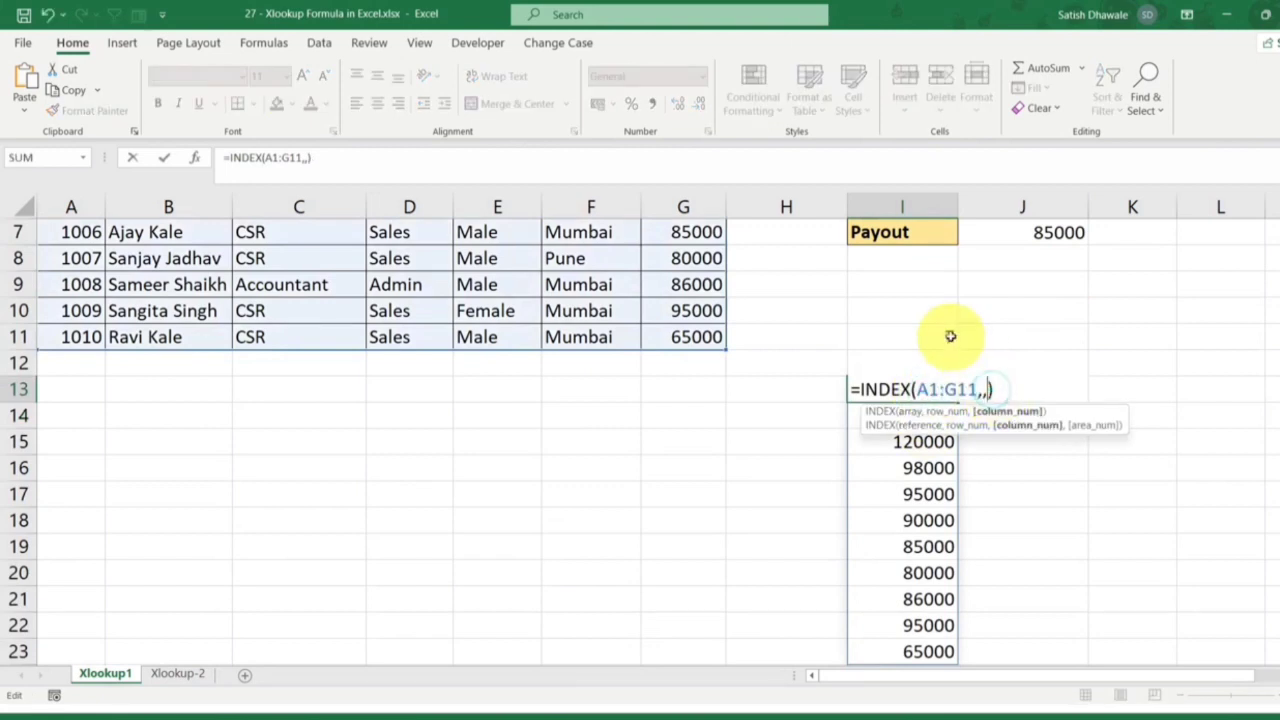
click(950, 336)
key(Return)
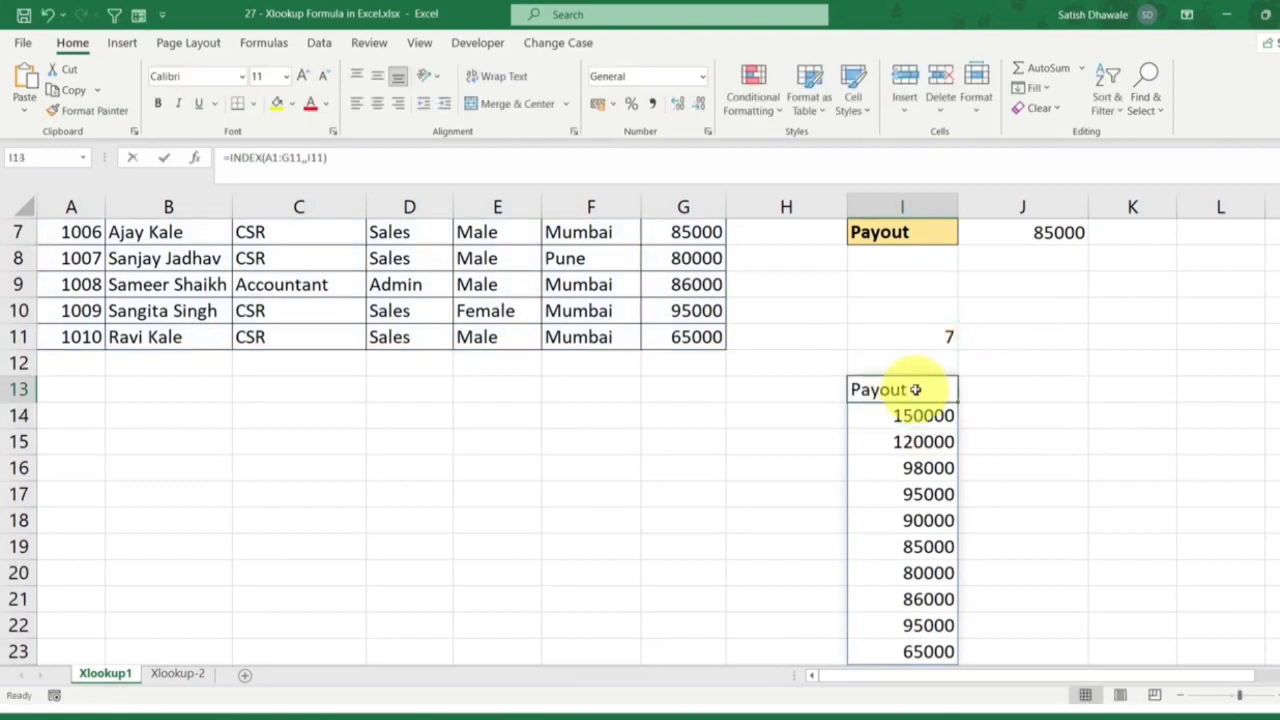
Copy the expression MATCH(I7,A1:G1,0) from the formula in I11 without its equals sign
double_click(915, 390)
click(950, 340)
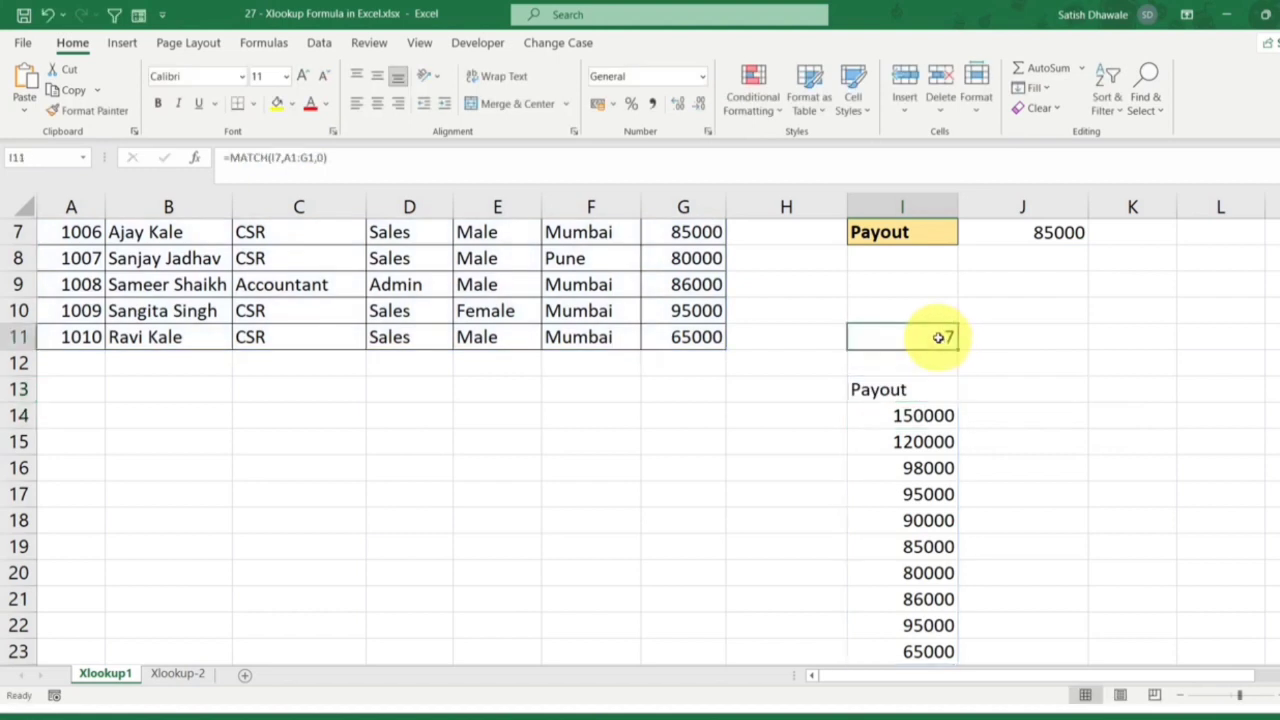
double_click(886, 336)
drag(850, 337, 1045, 335)
key(ctrl+c)
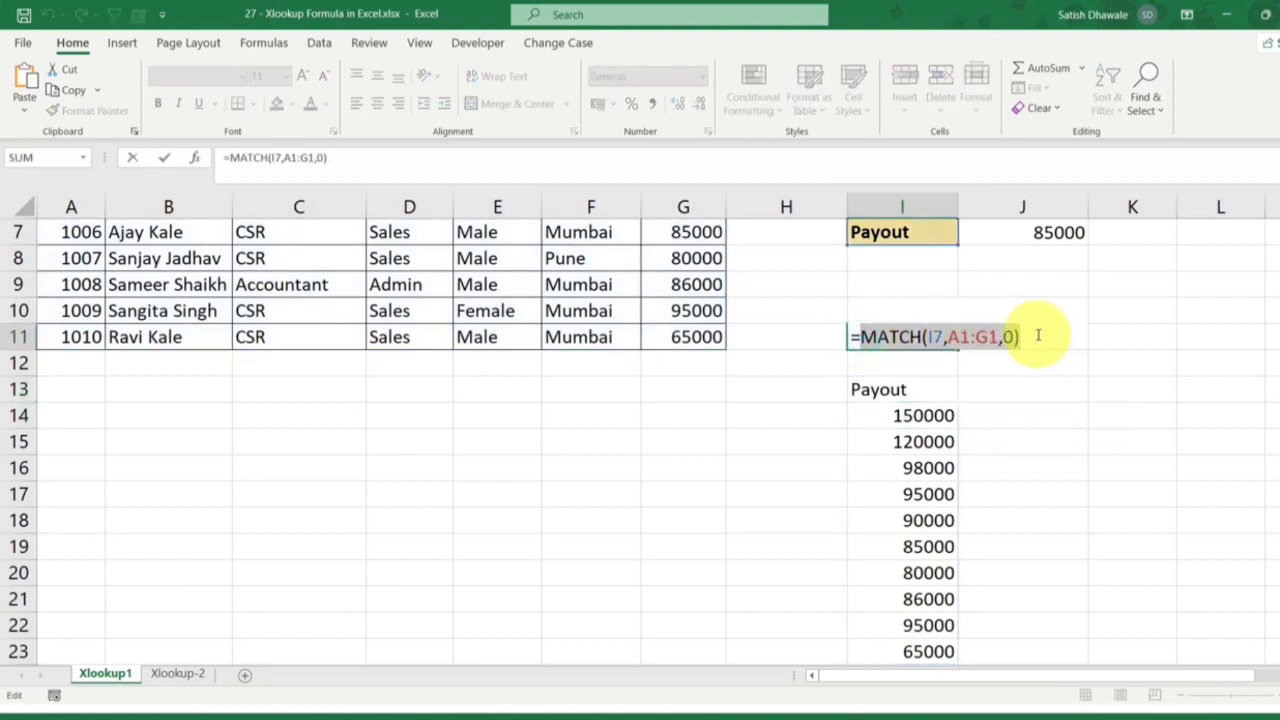
key(Escape)
Nest the copied MATCH expression as the column number of the INDEX formula in I13, replacing the I11 reference
click(880, 389)
double_click(928, 389)
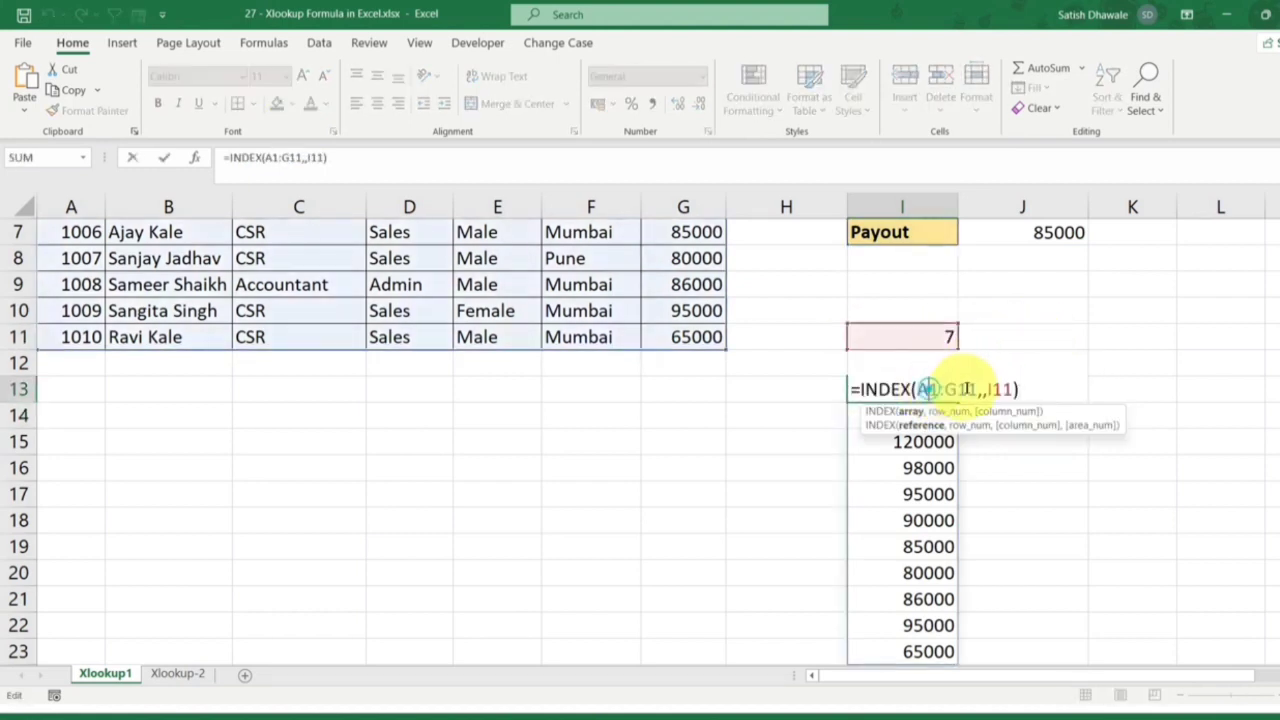
double_click(1004, 389)
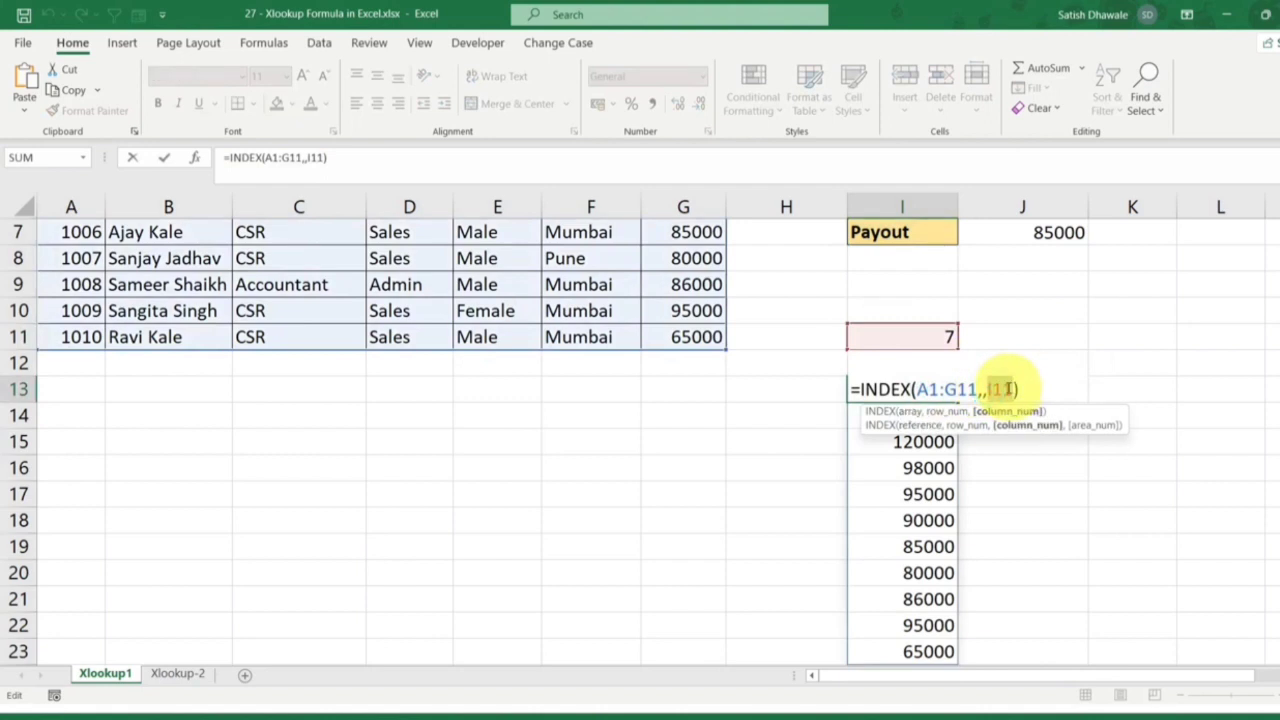
key(ctrl+v)
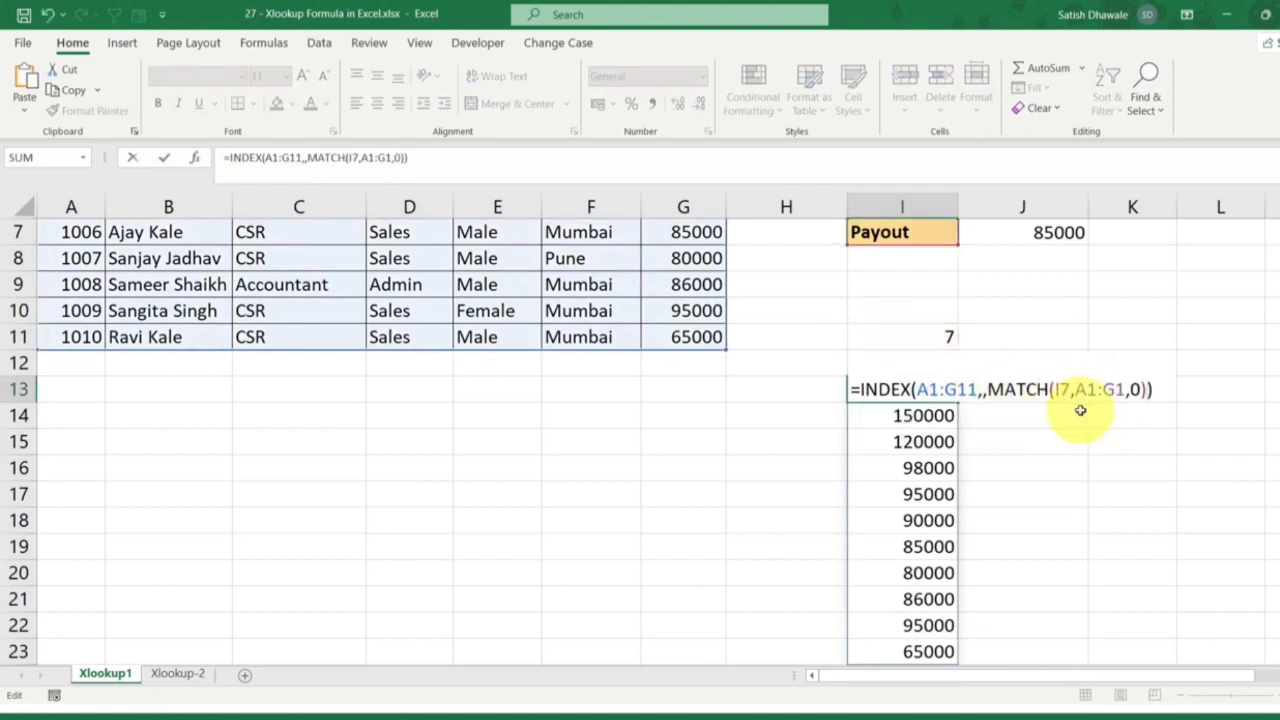
key(Return)
Change the nested MATCH lookup value in the I13 formula to the Emp Name label in I2
double_click(950, 389)
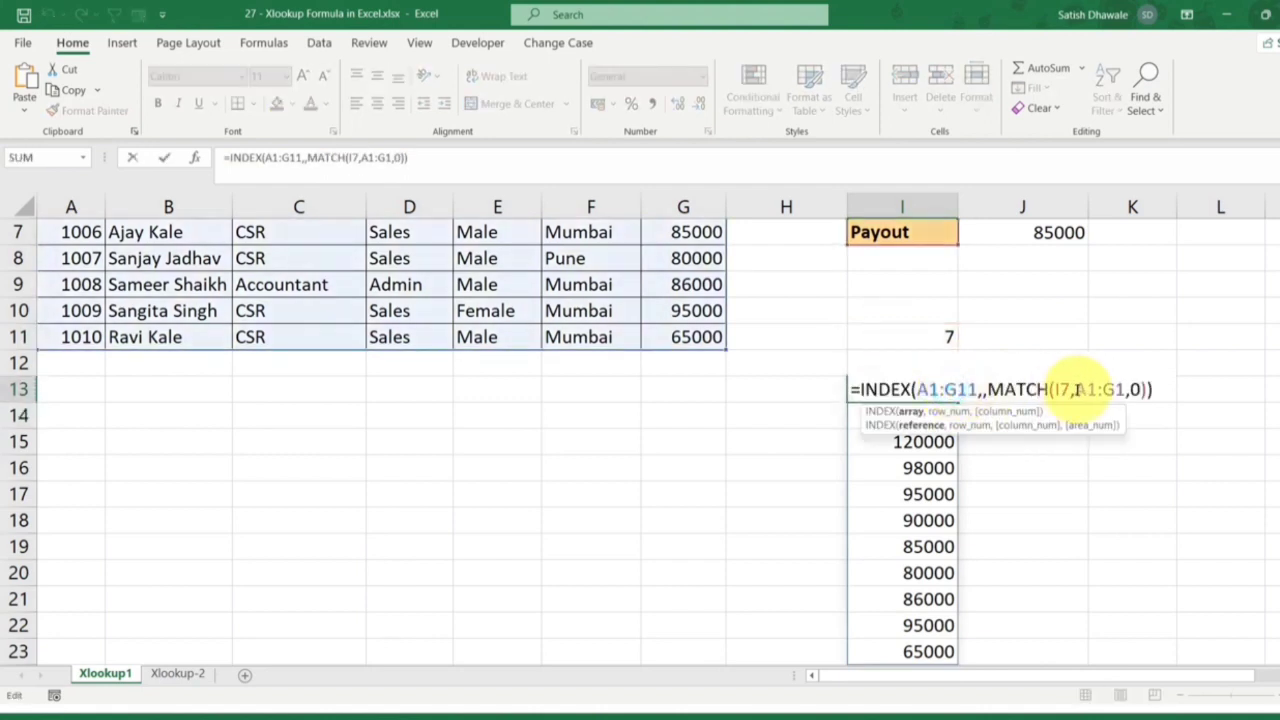
double_click(1062, 389)
key(BackSpace)
scroll(1064, 386, up, 2)
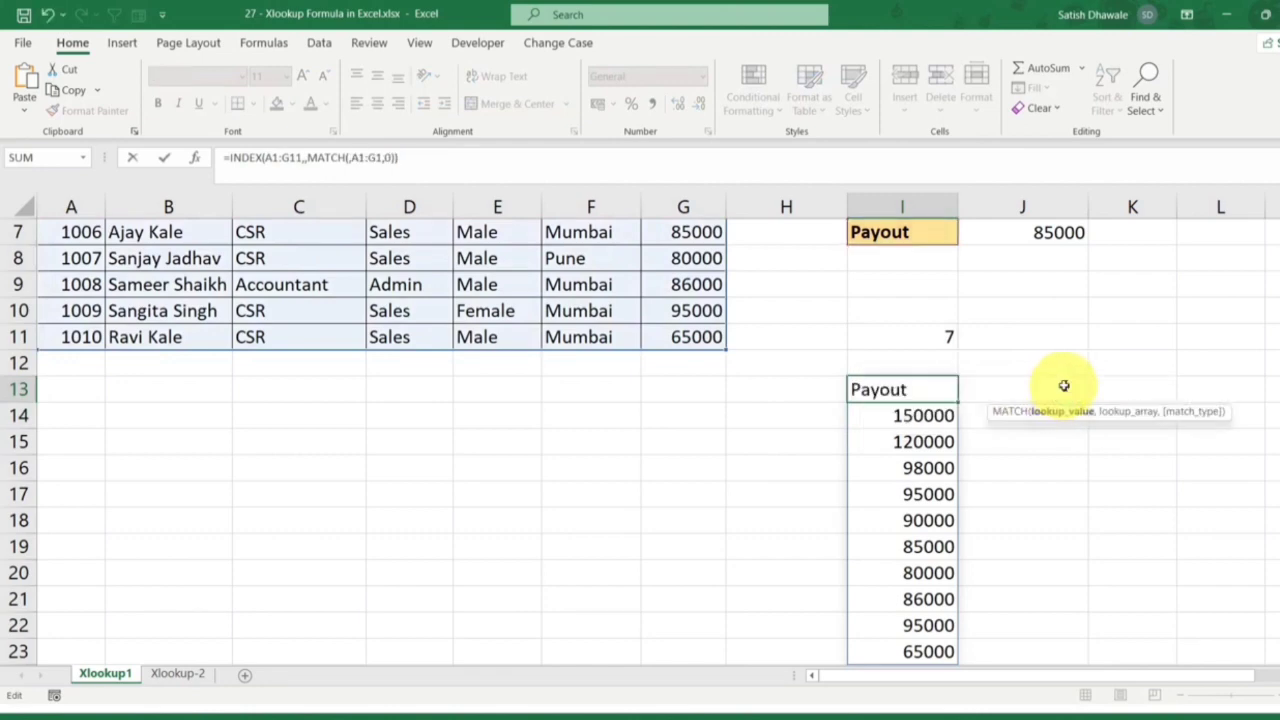
click(922, 258)
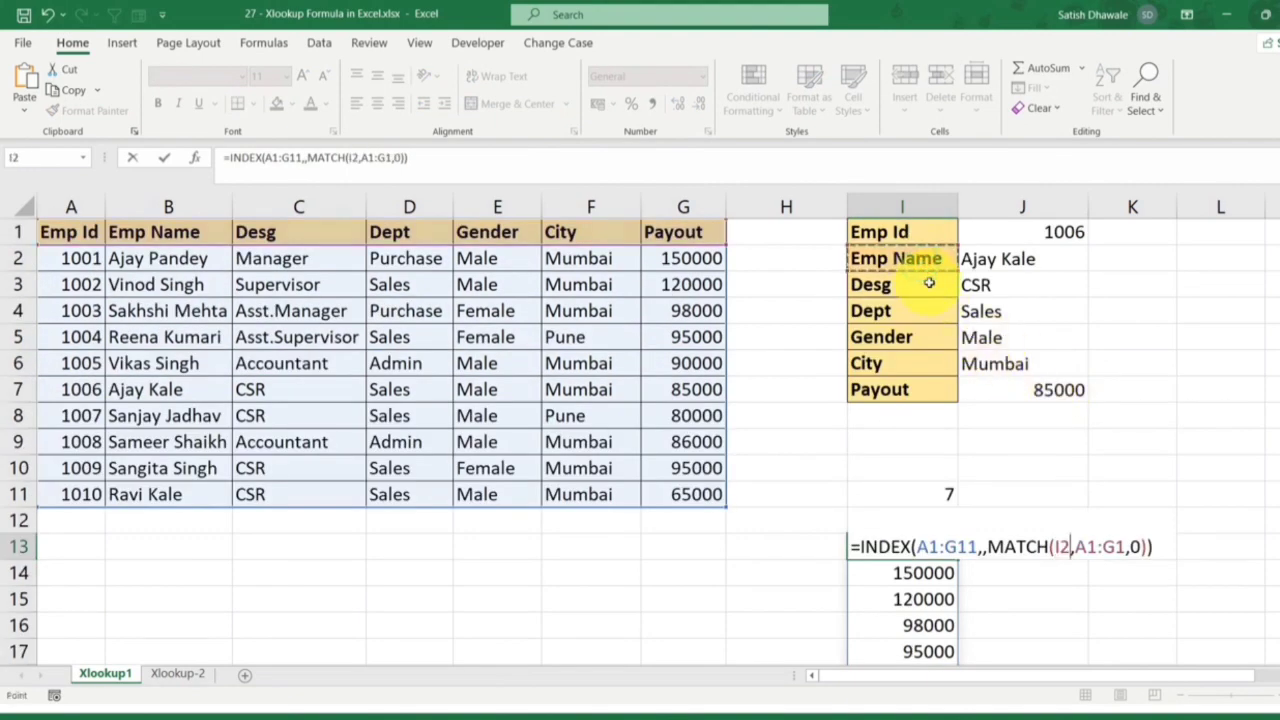
key(Return)
scroll(920, 415, down, 2)
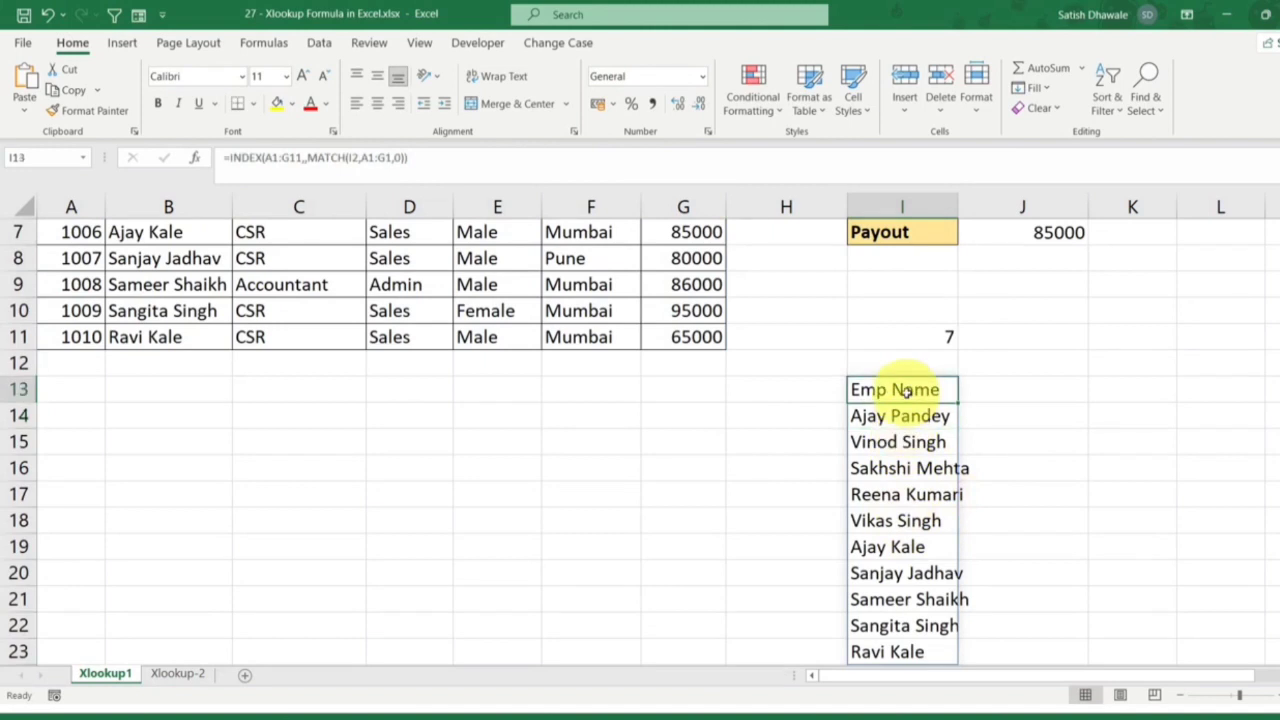
Copy the expression INDEX(A1:G11,,MATCH(I2,A1:G1,0)) from the formula in I13 without its equals sign
double_click(908, 390)
drag(986, 389, 1150, 389)
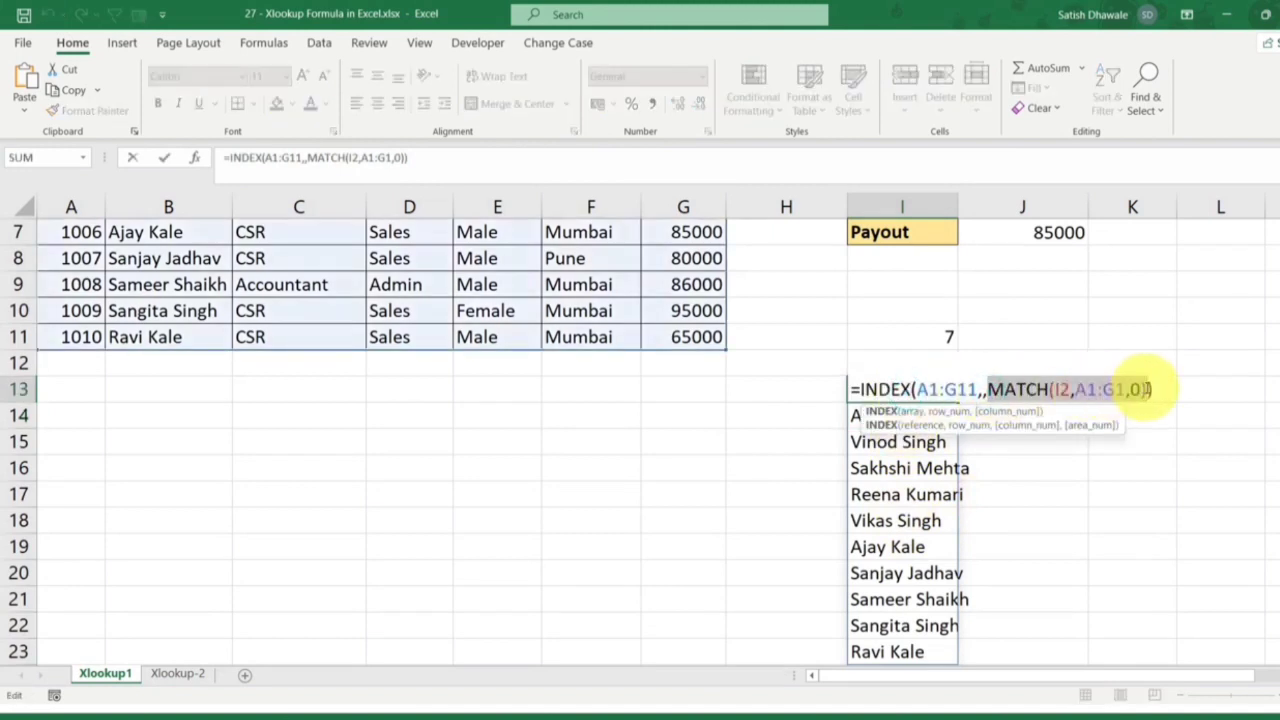
scroll(1145, 392, up, 2)
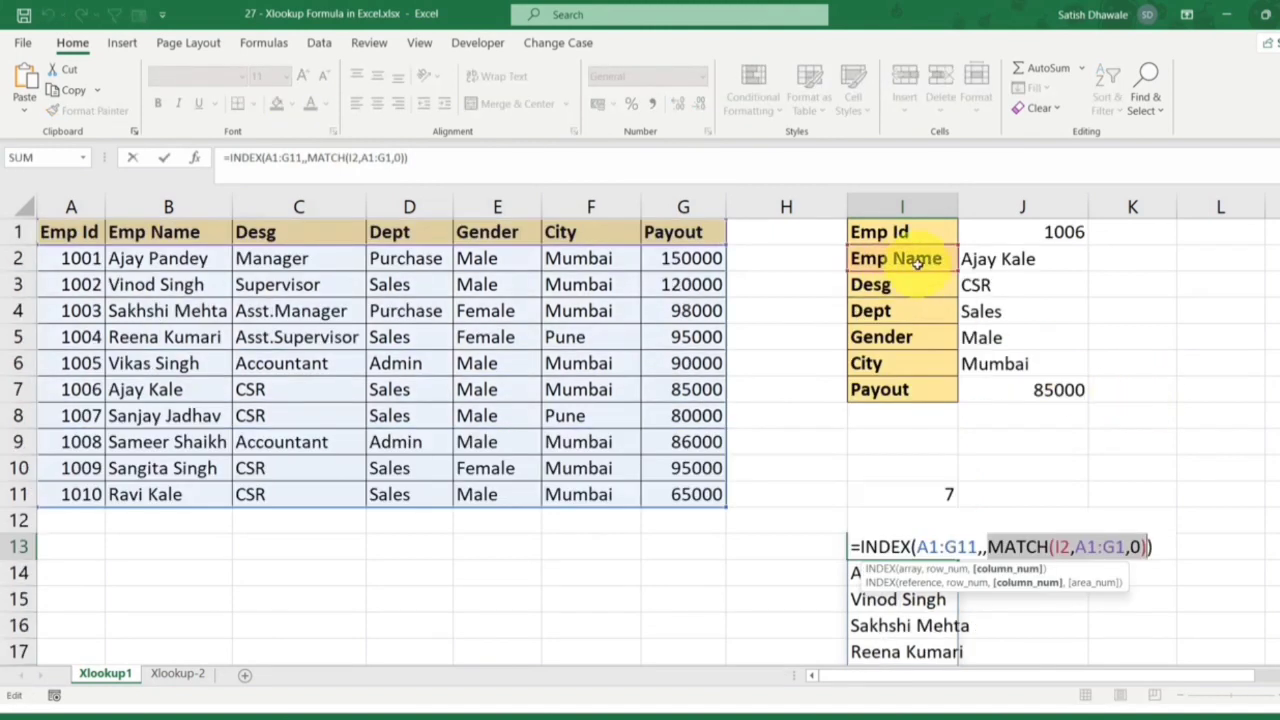
drag(1150, 547, 777, 546)
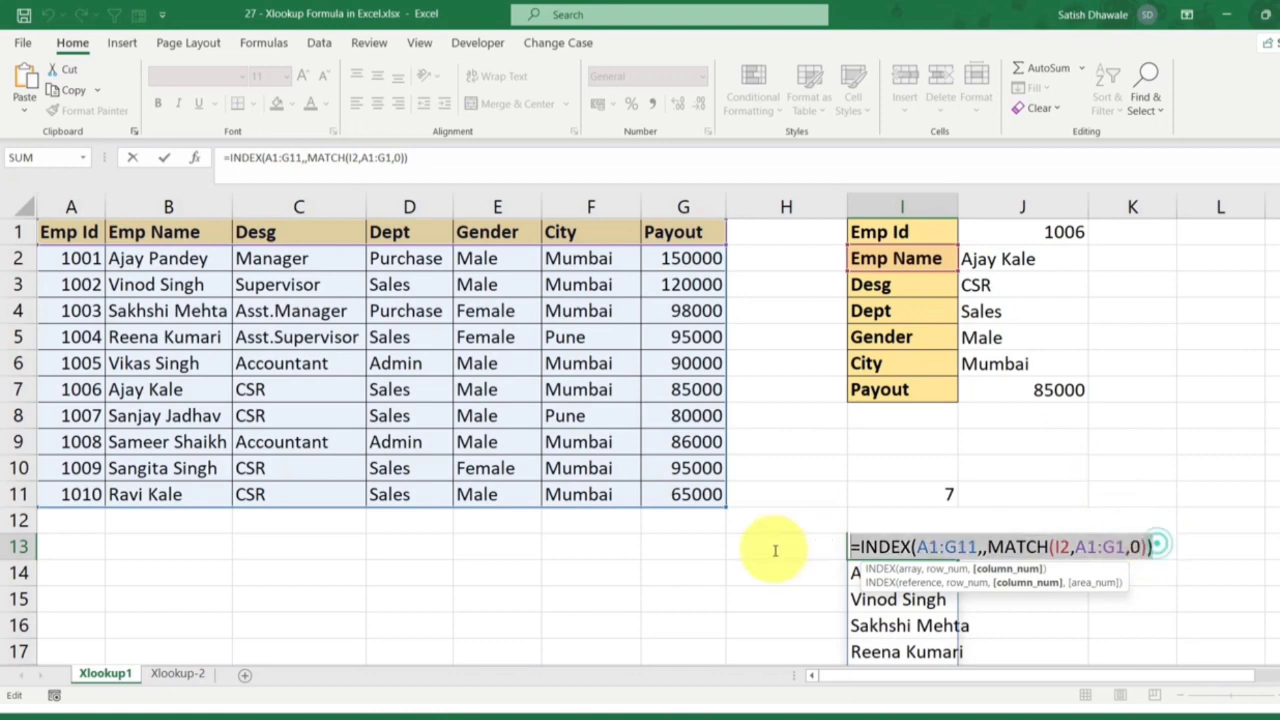
drag(858, 547, 1218, 541)
key(ctrl+c)
key(Escape)
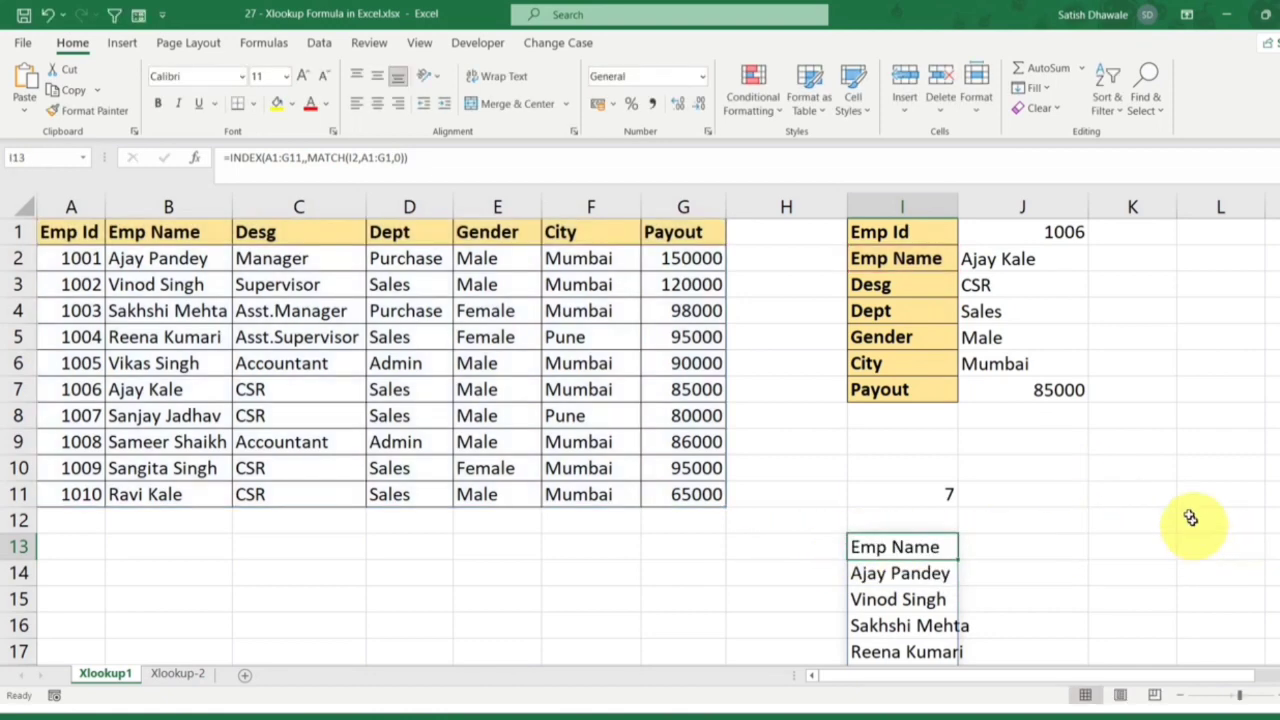
Replace the B:B return array of the XLOOKUP formula in J2 with the copied INDEX and MATCH expression
click(1052, 258)
double_click(1052, 258)
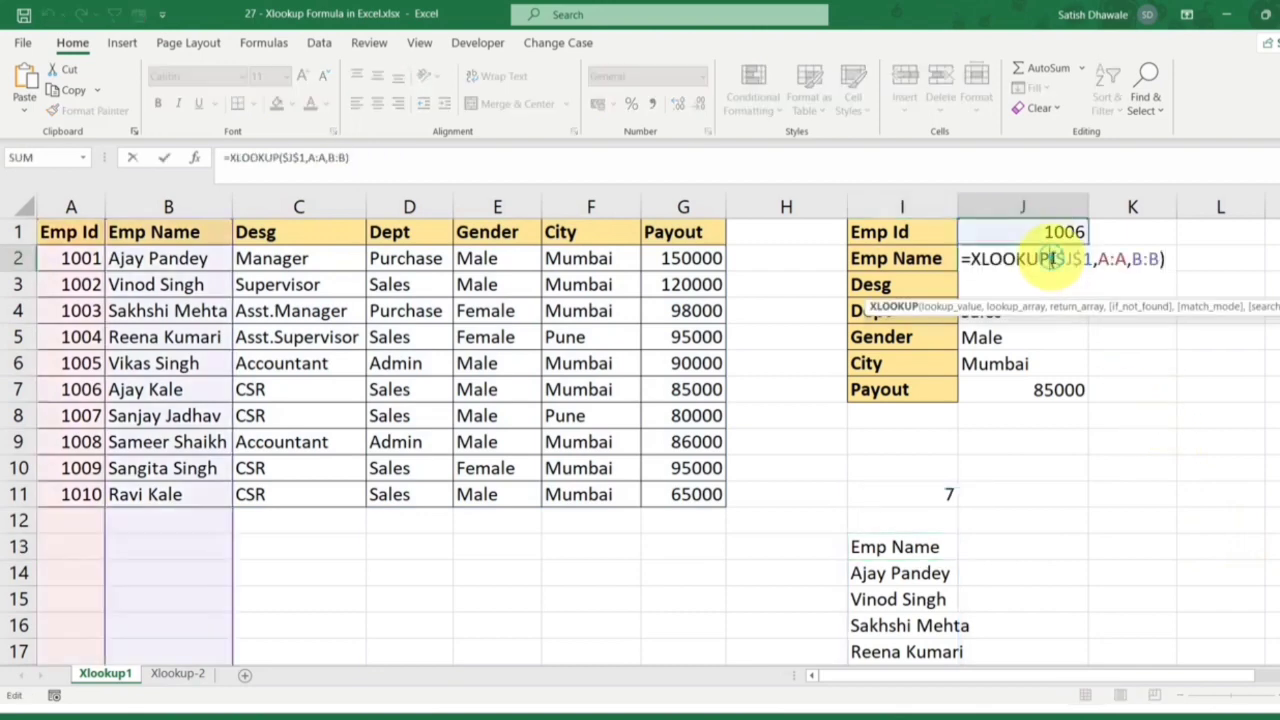
drag(1131, 259, 1158, 259)
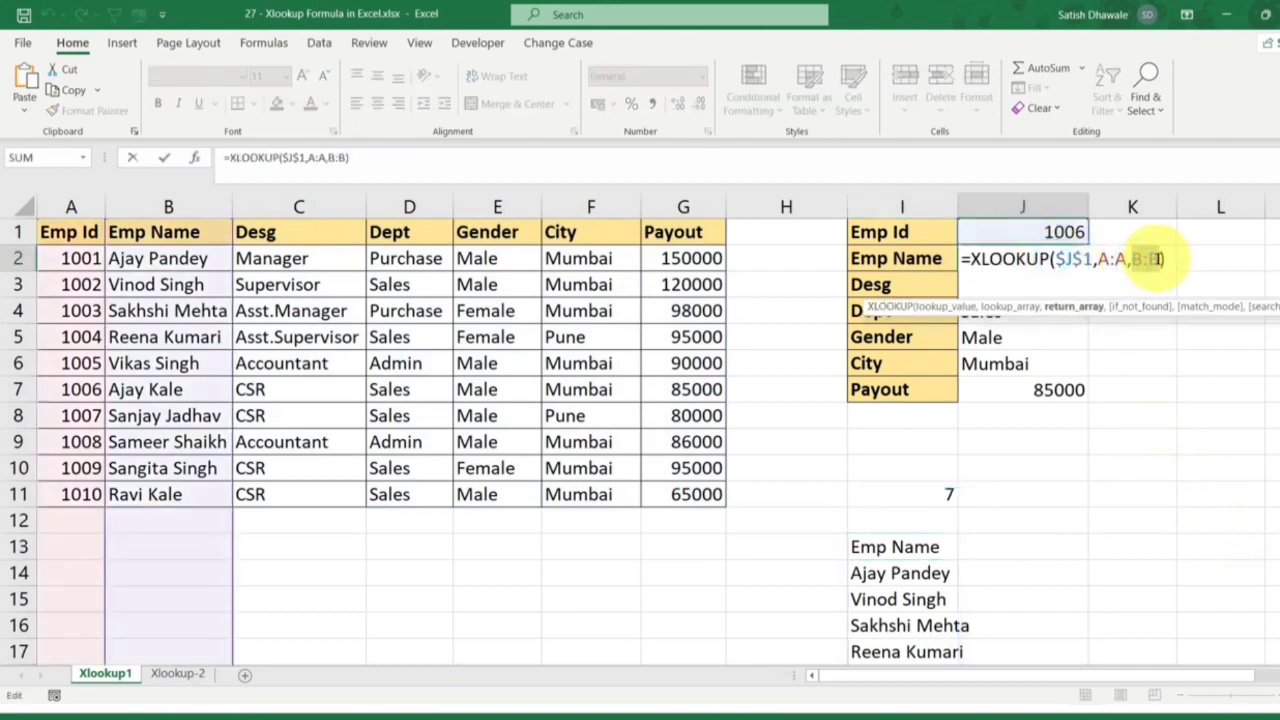
key(ctrl+v)
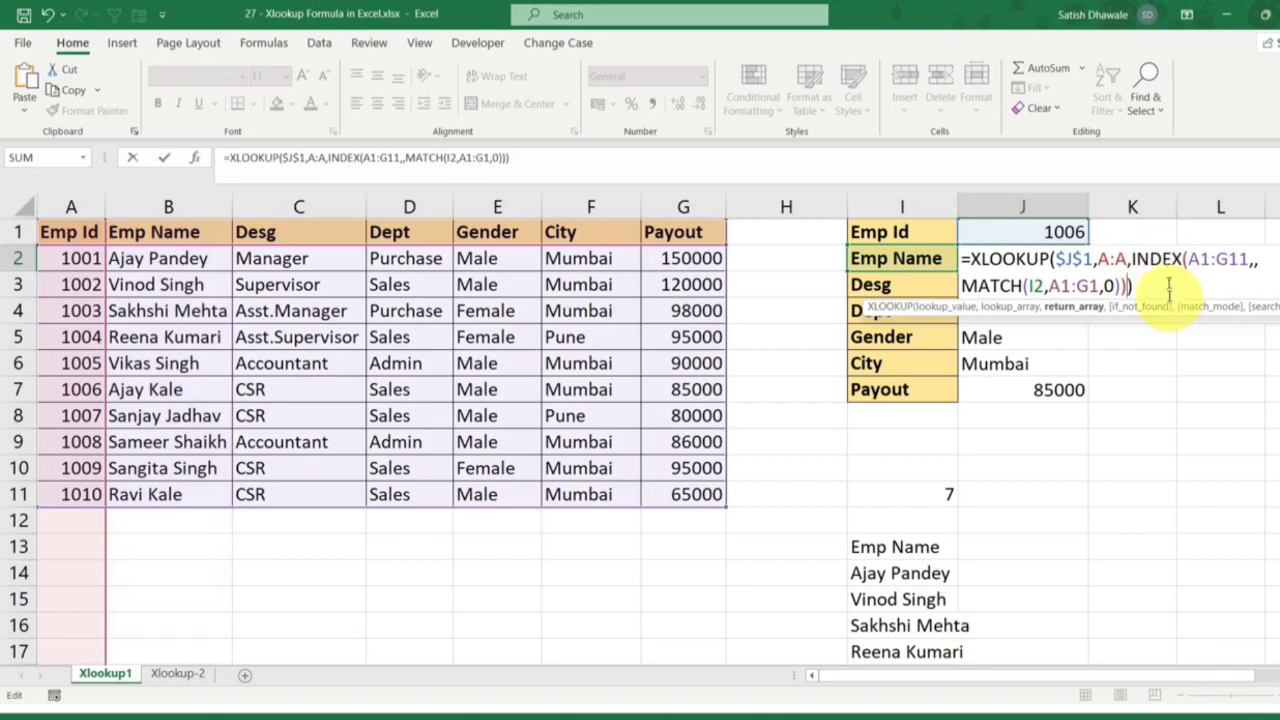
Make the INDEX range $A$1:$G$11 and the MATCH range $A$1:$G$1 absolute in the J2 formula, leaving I2 relative
drag(1188, 259, 1245, 260)
key(F4)
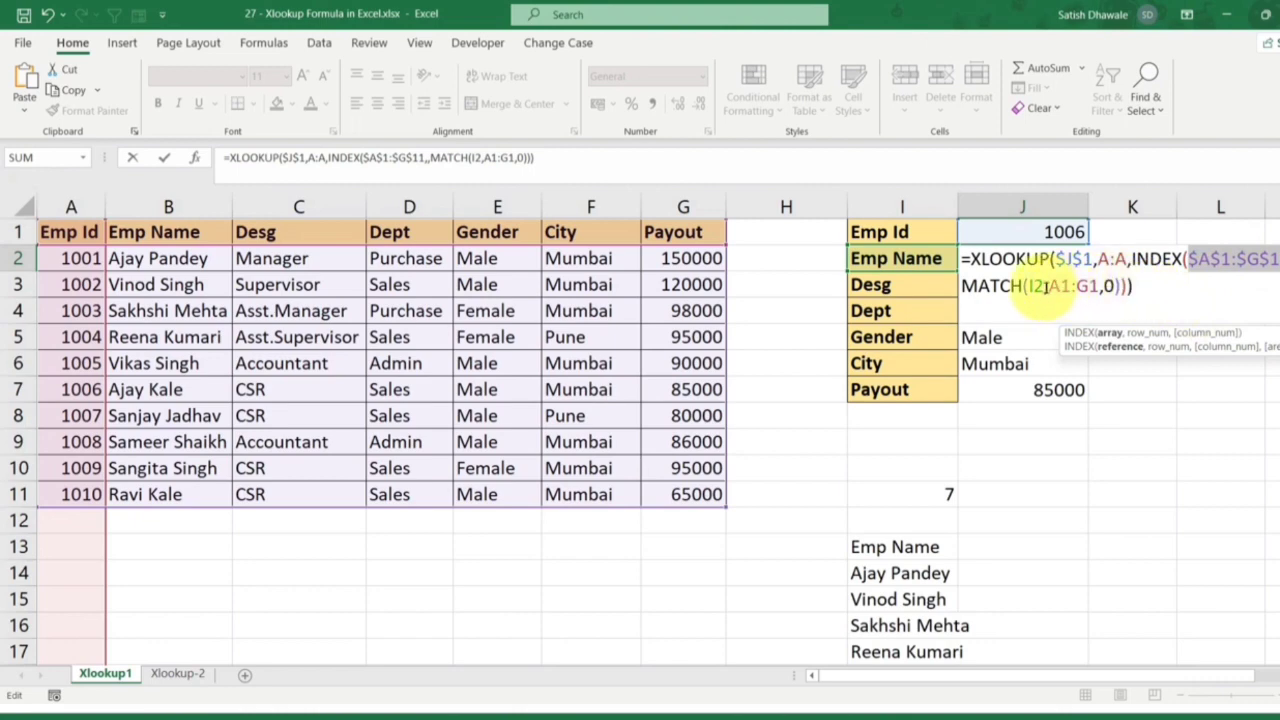
drag(1050, 287, 1097, 288)
key(F4)
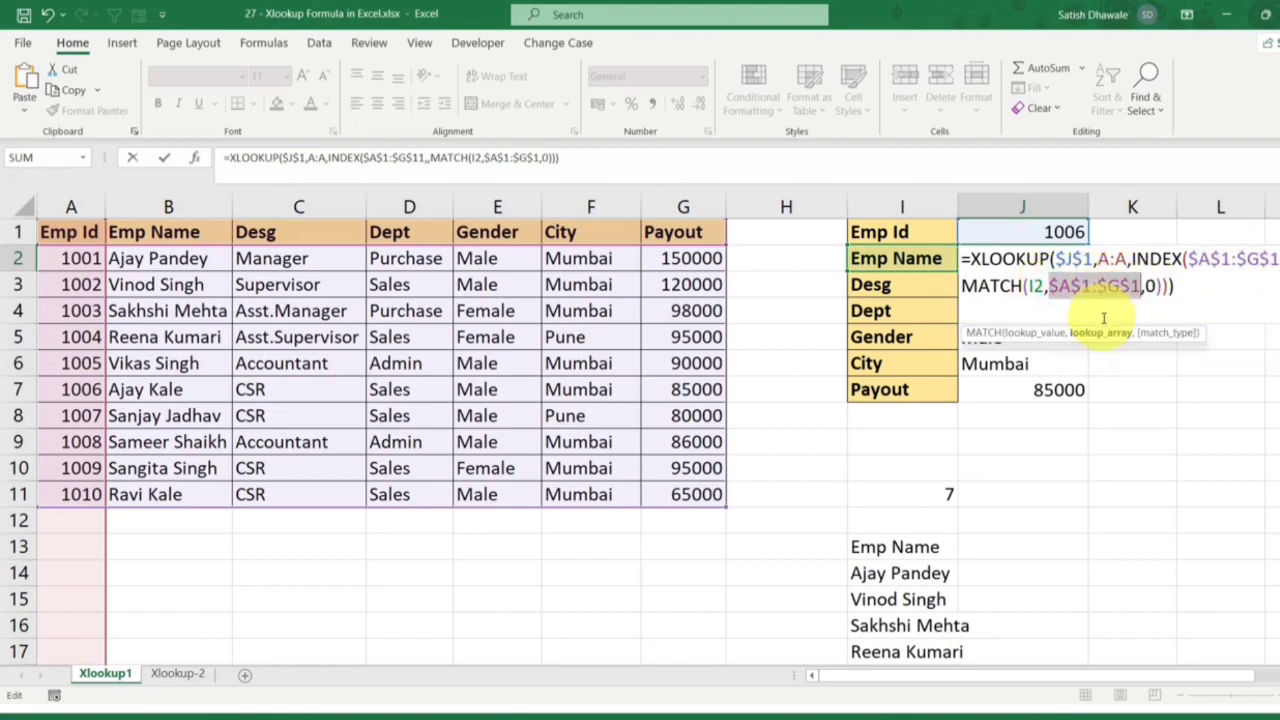
drag(1024, 287, 1043, 287)
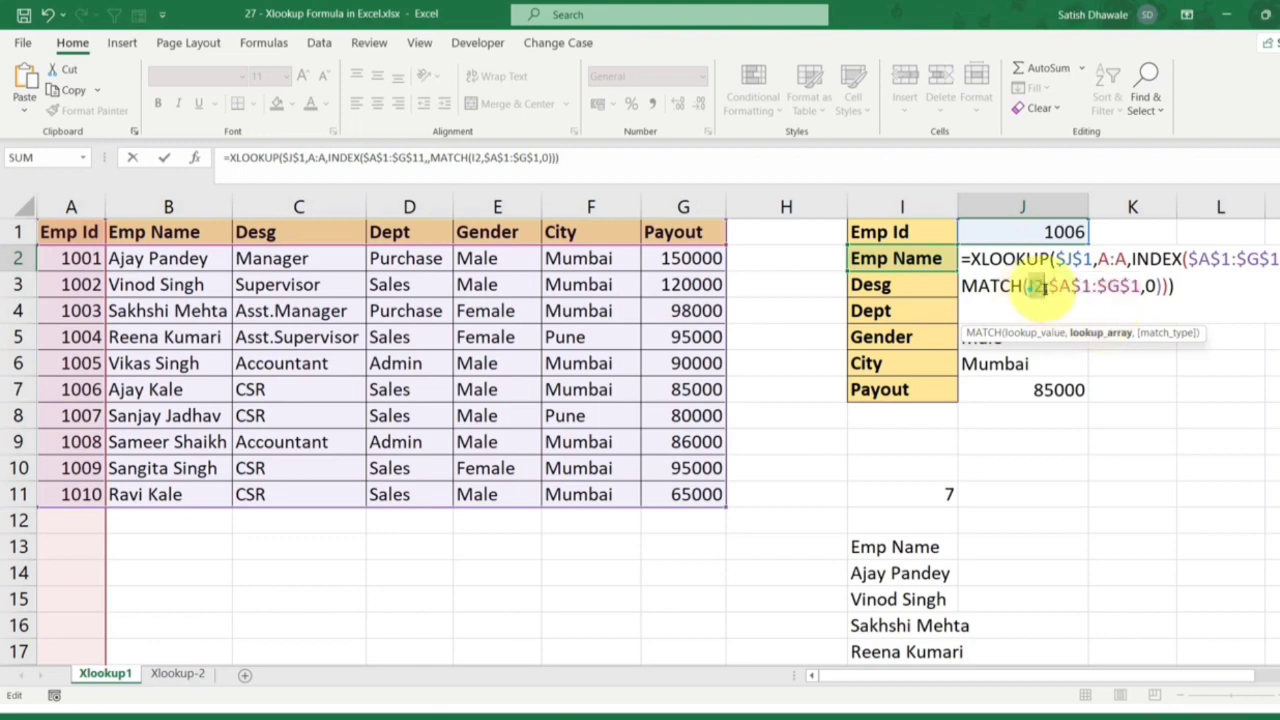
click(930, 259)
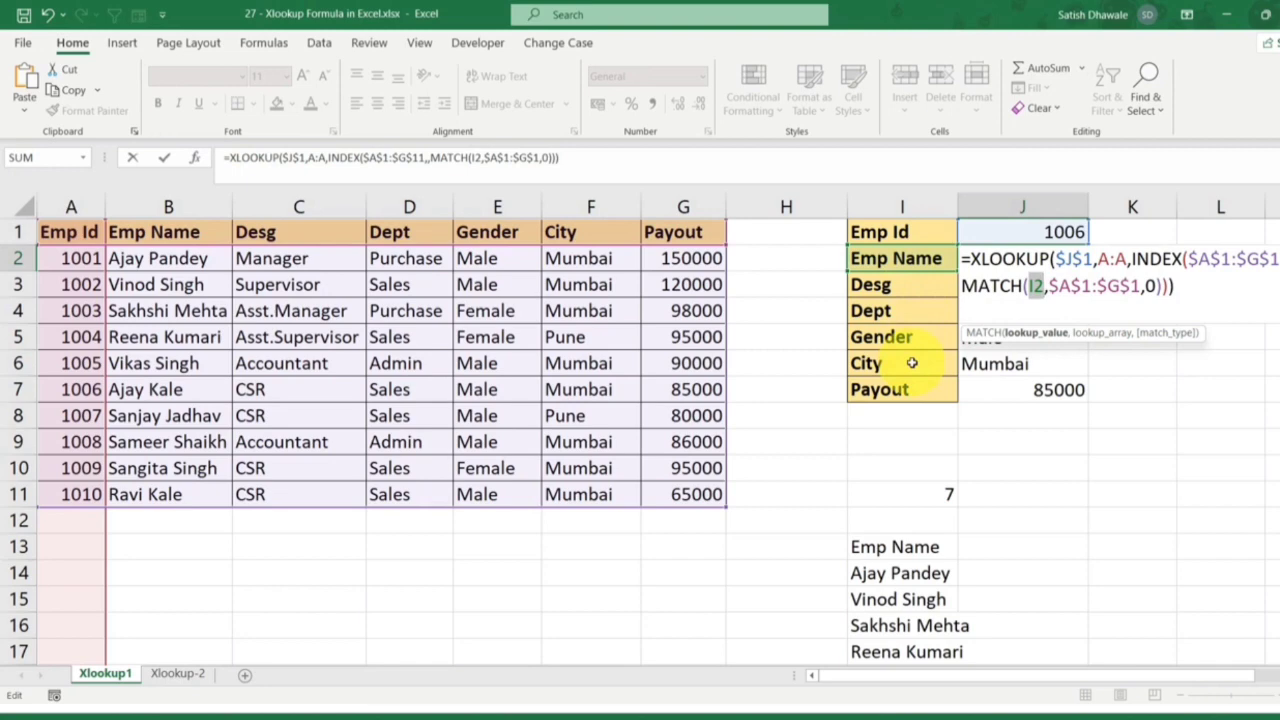
key(Return)
click(1075, 257)
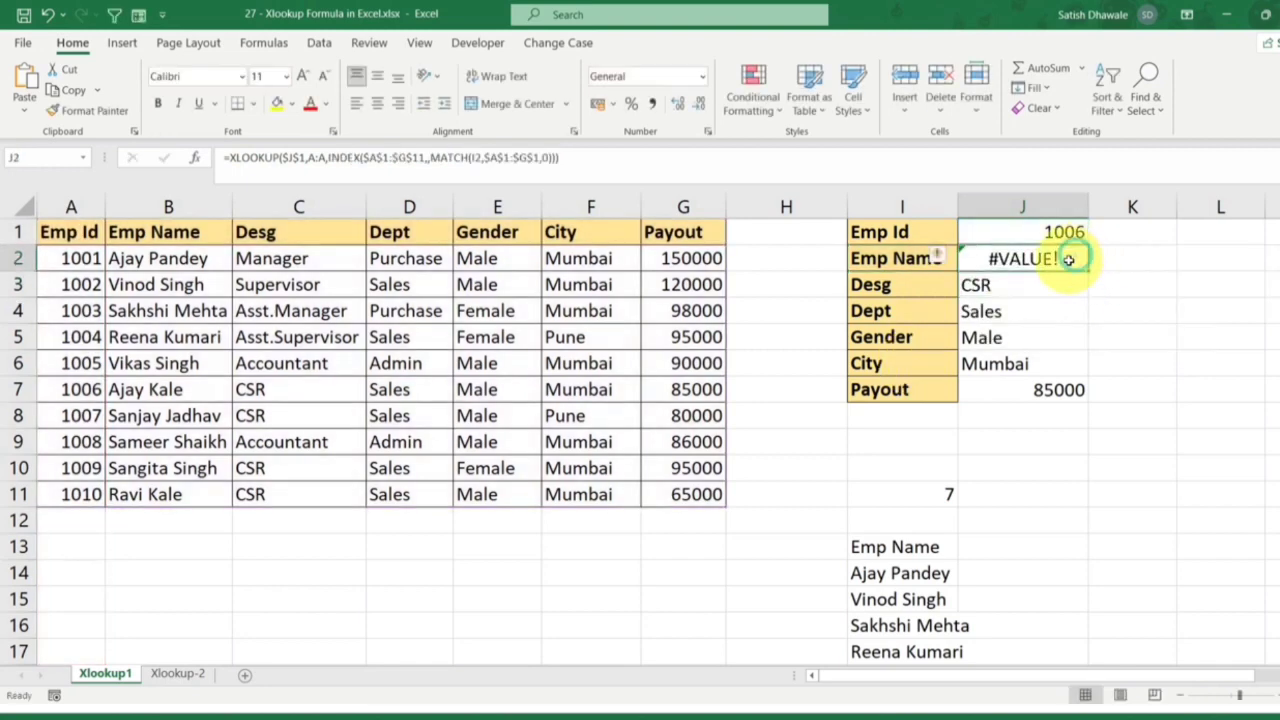
Change the XLOOKUP lookup array in the J2 formula from the whole column to the absolute range $A$1:$A$11
double_click(1068, 258)
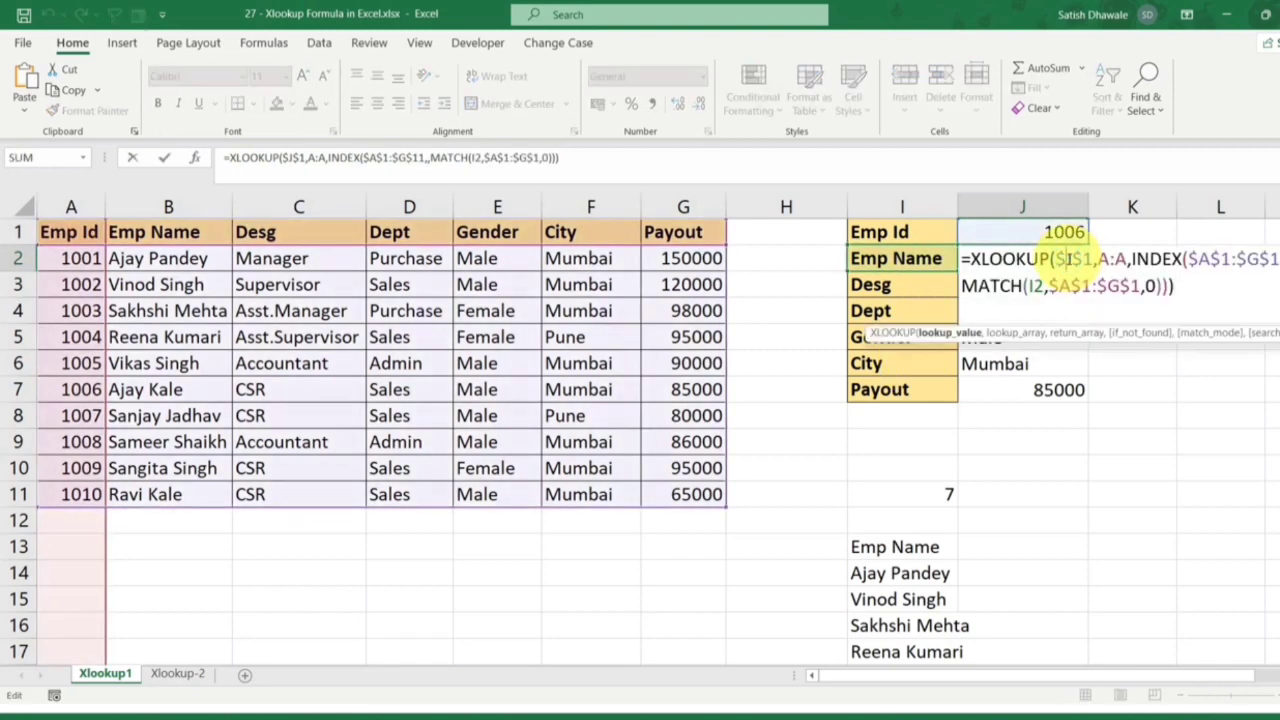
double_click(1195, 258)
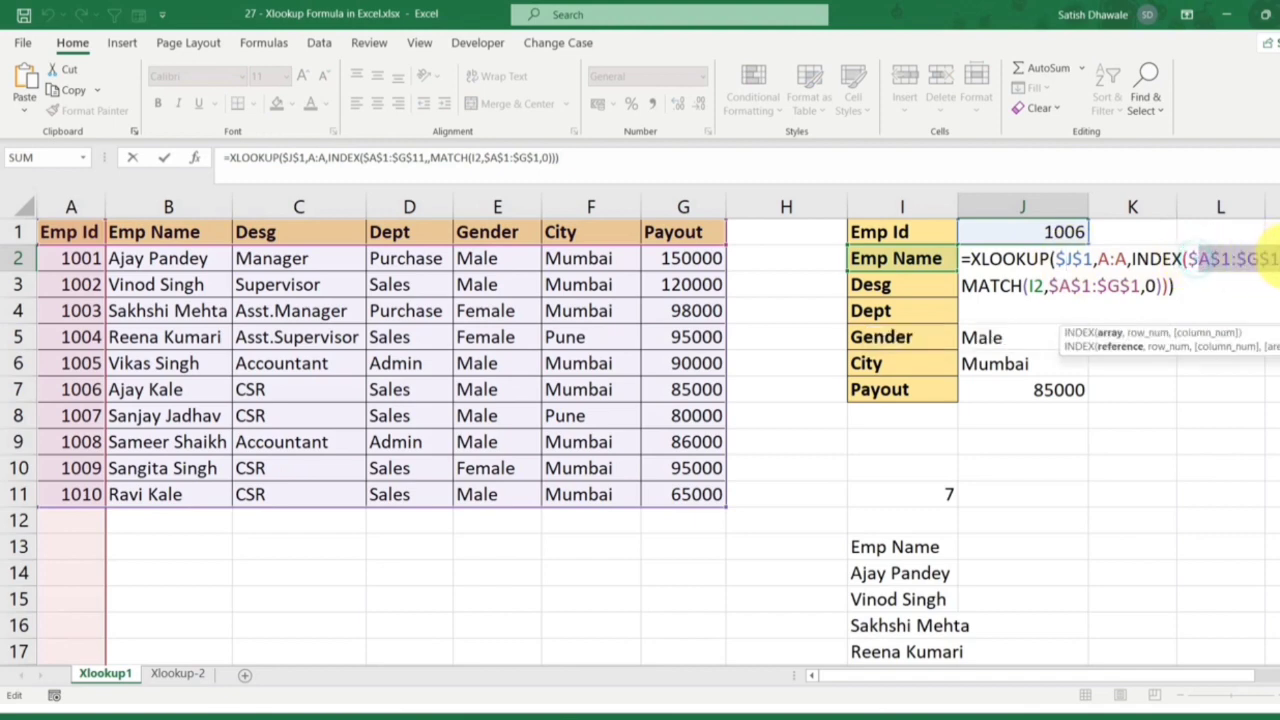
drag(1059, 287, 1277, 255)
click(1192, 258)
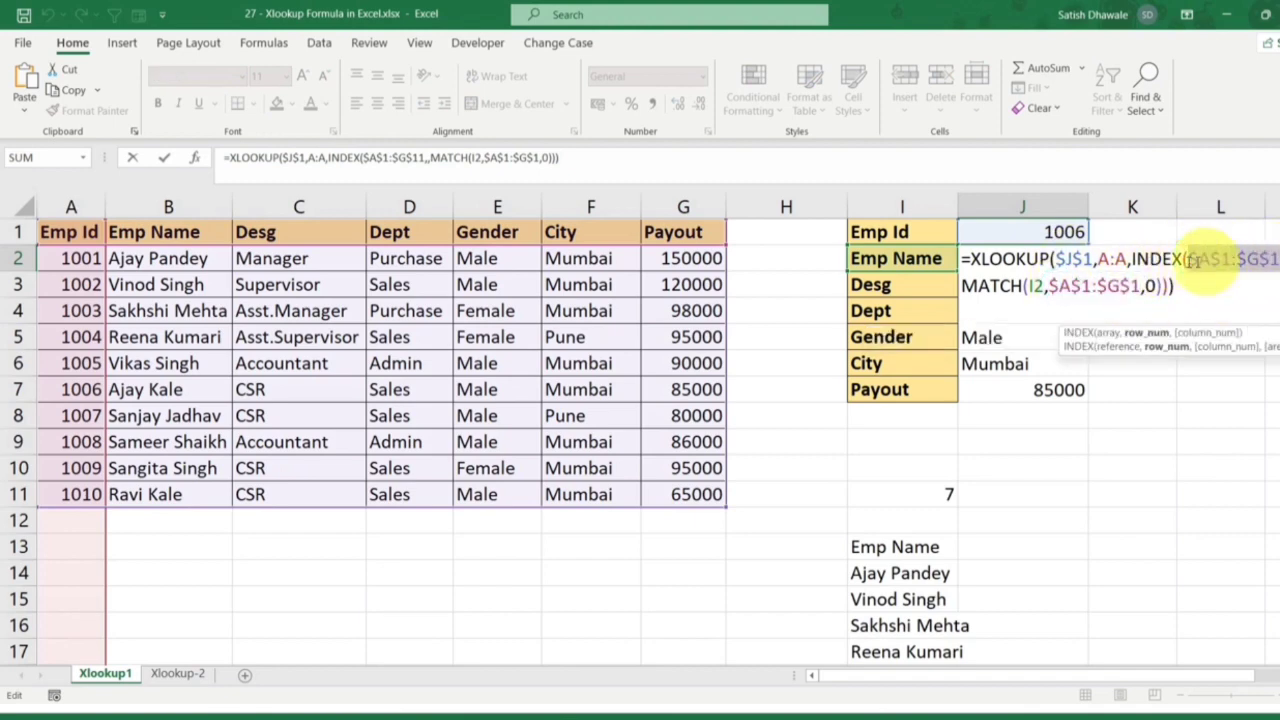
double_click(1112, 259)
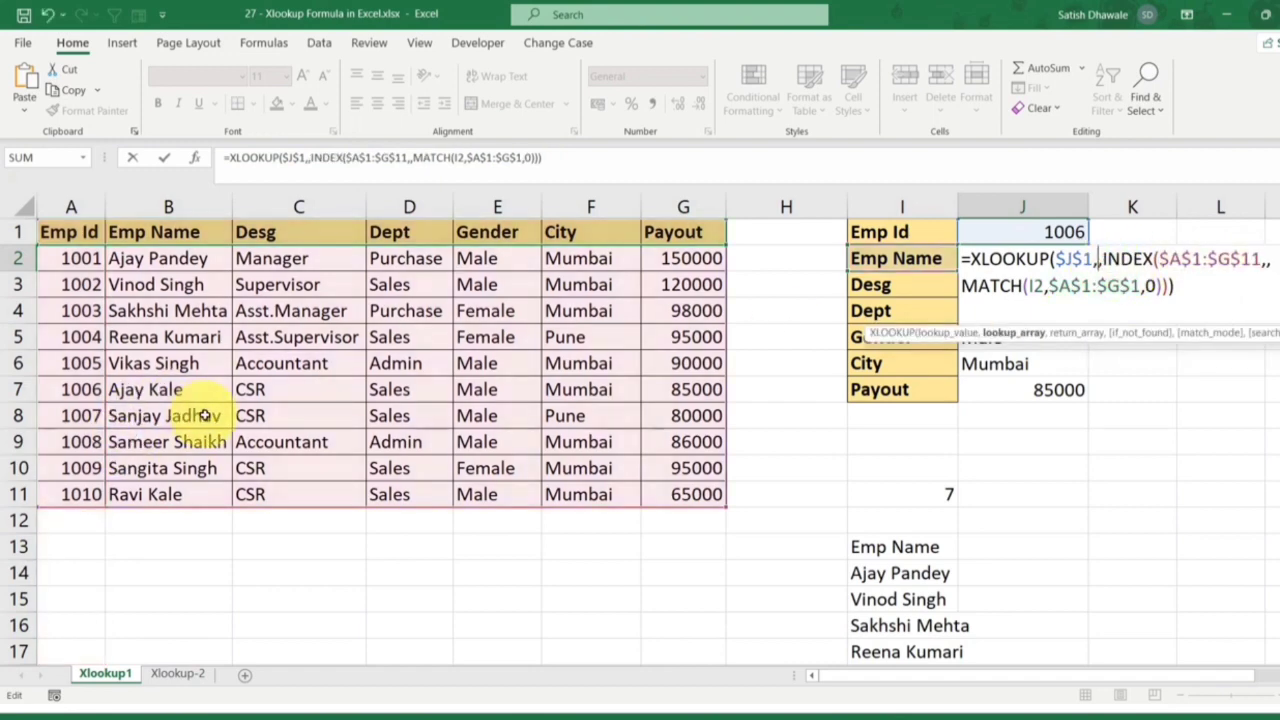
drag(66, 232, 70, 494)
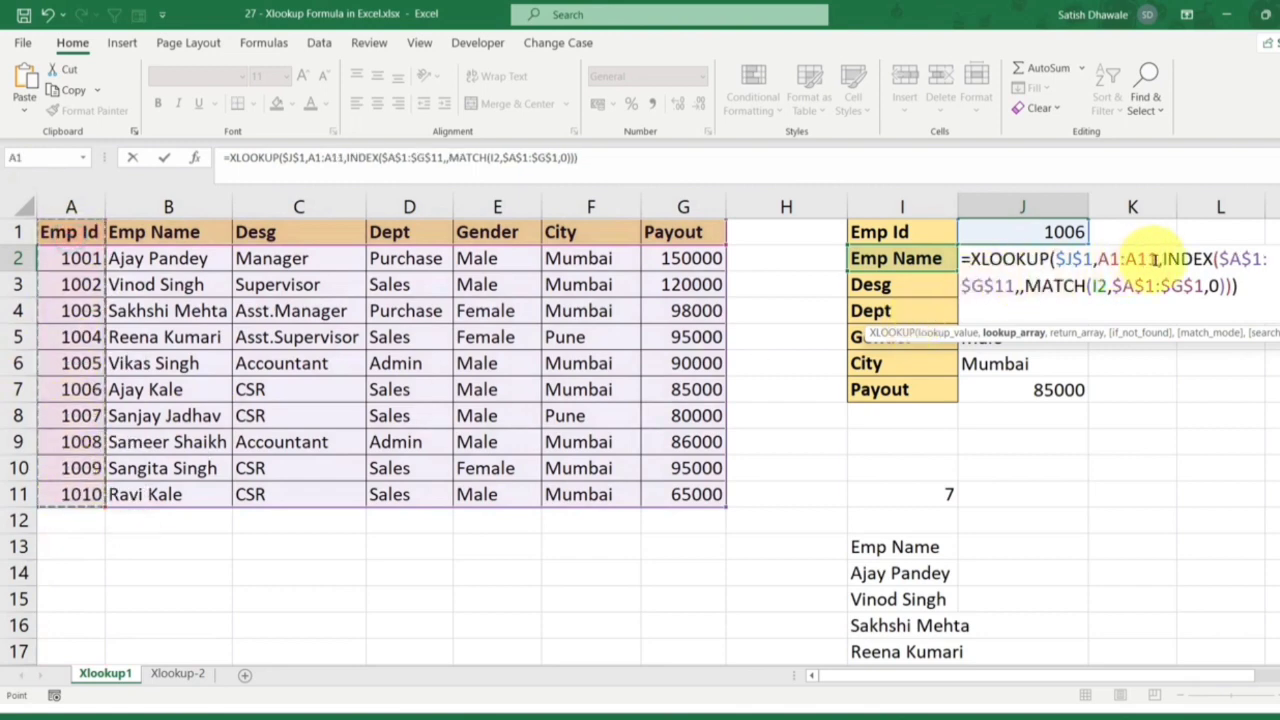
drag(1158, 259, 1097, 260)
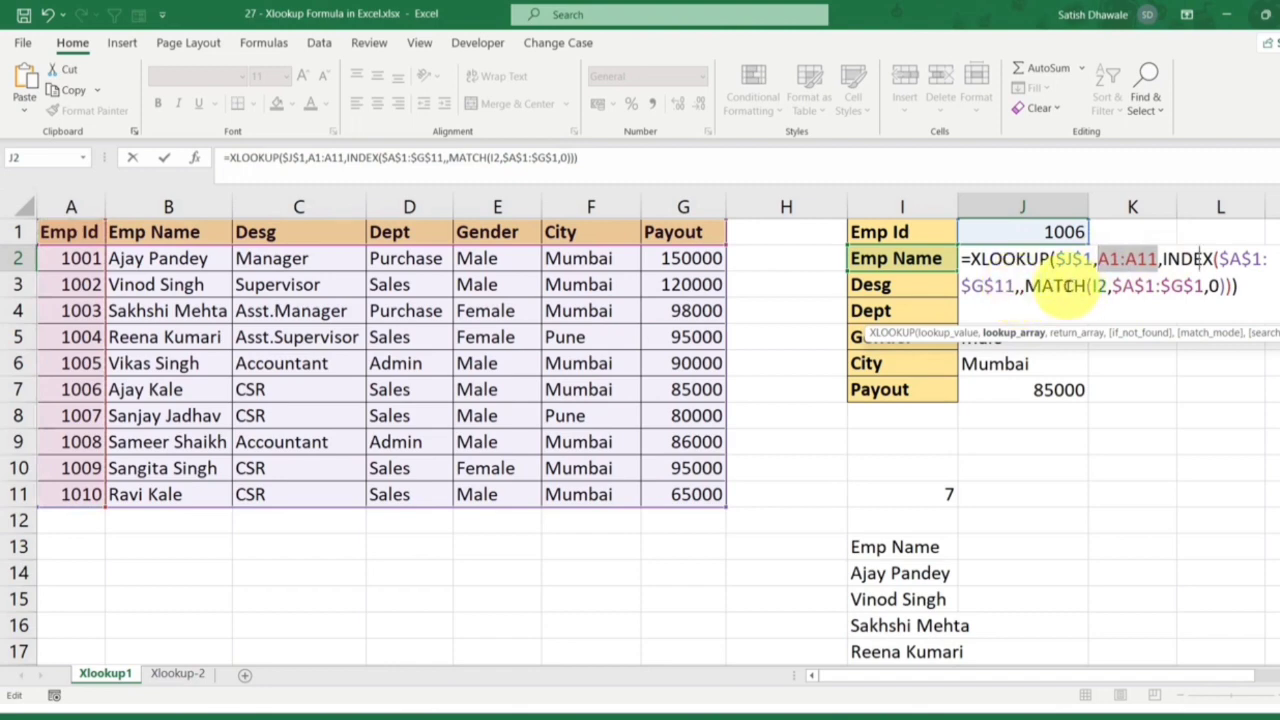
key(F4)
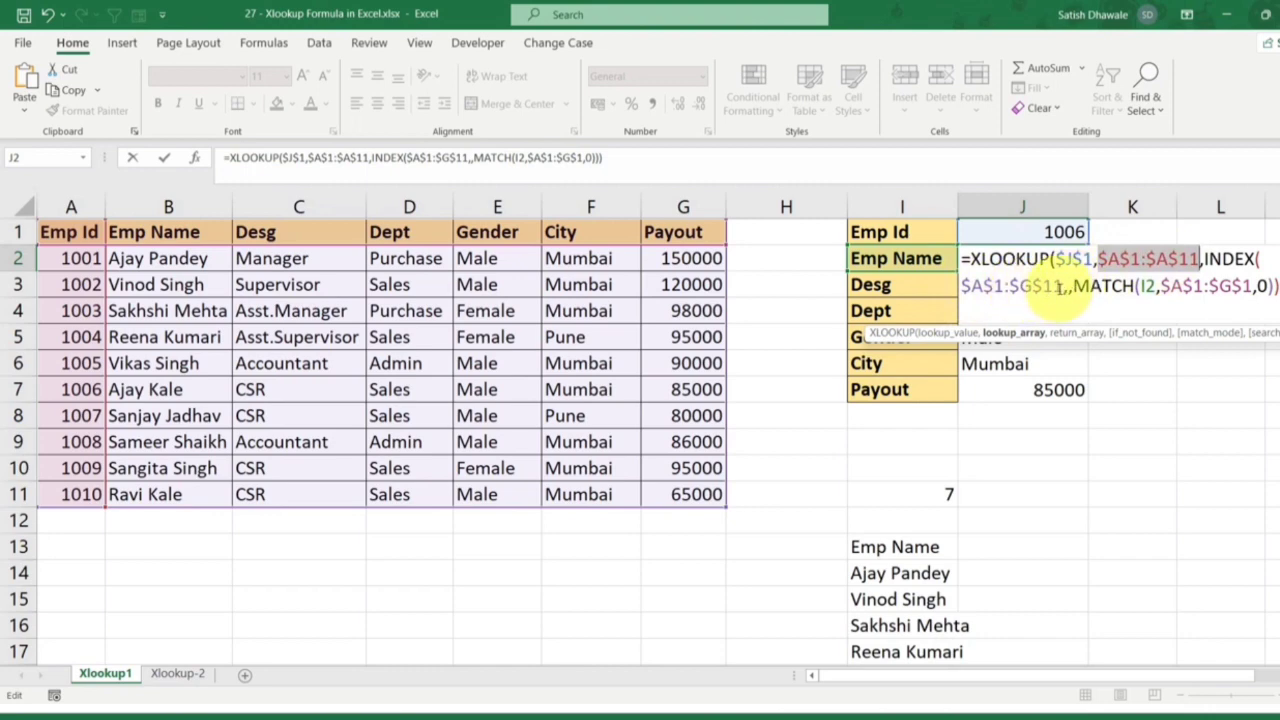
key(Return)
Clear the old results in J3:J7 and fill the J2 formula down through J7
click(1055, 259)
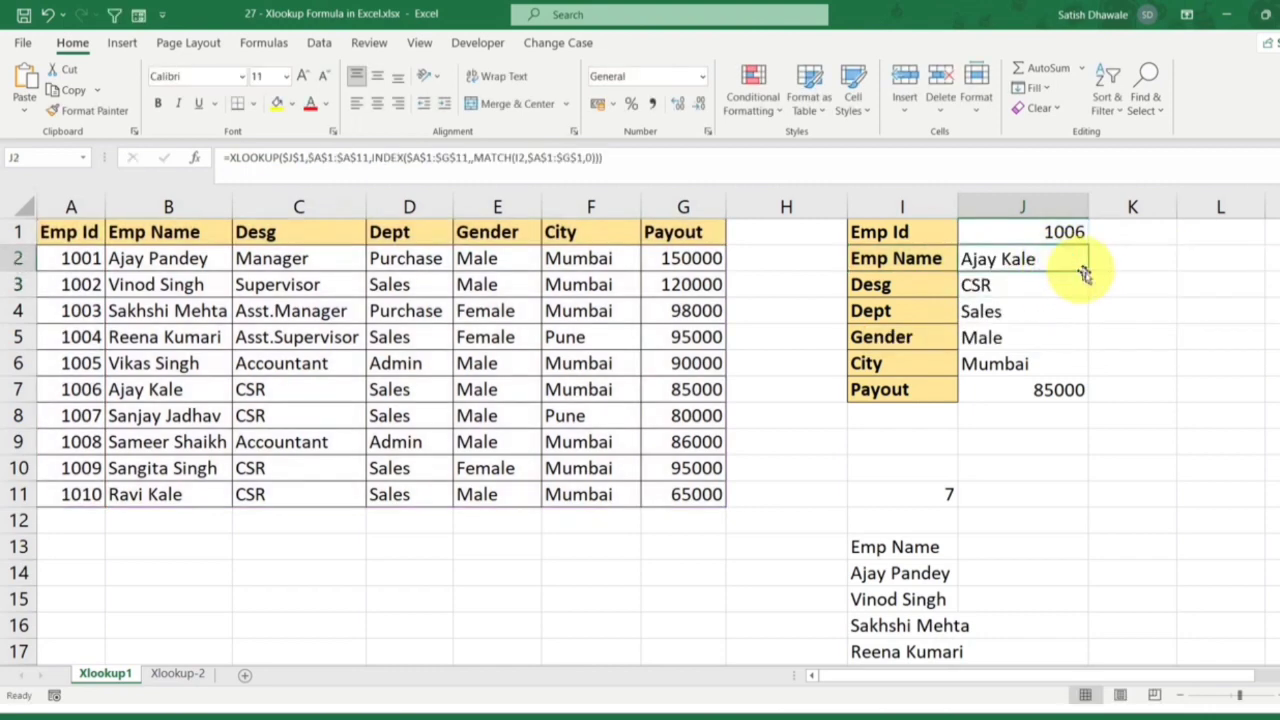
drag(1089, 271, 1088, 397)
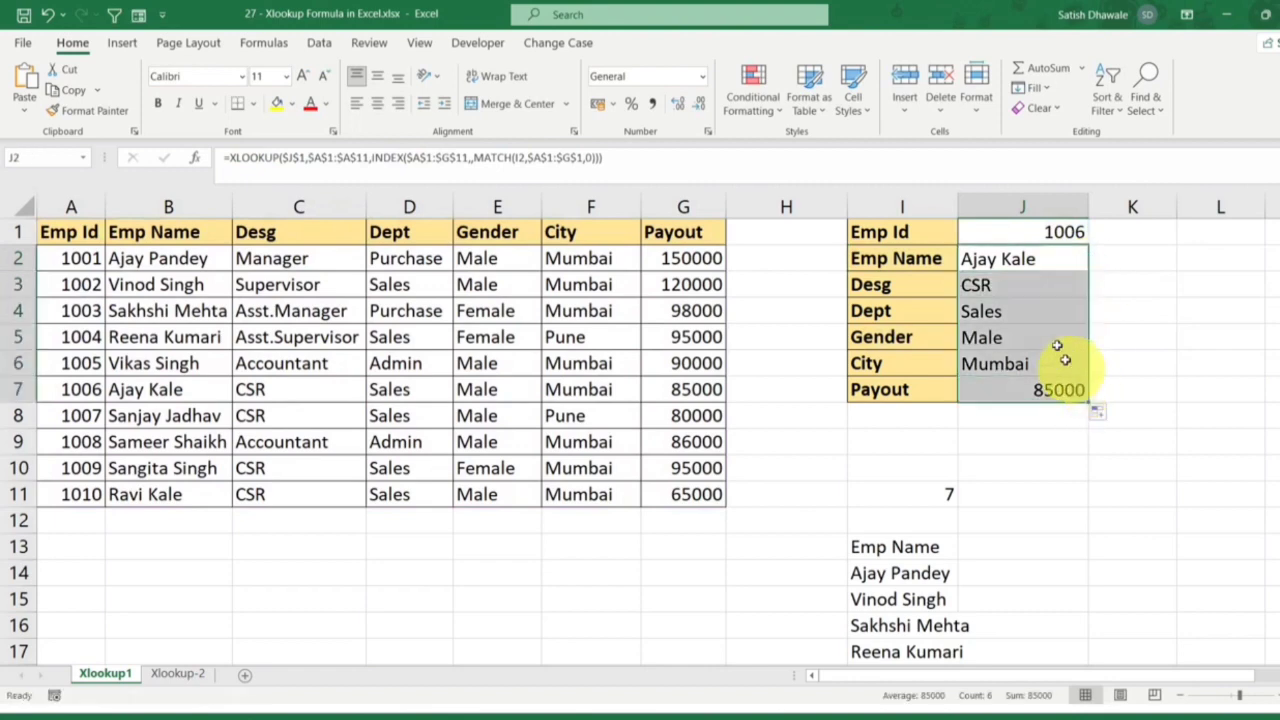
drag(1030, 283, 1030, 394)
key(Delete)
click(1055, 259)
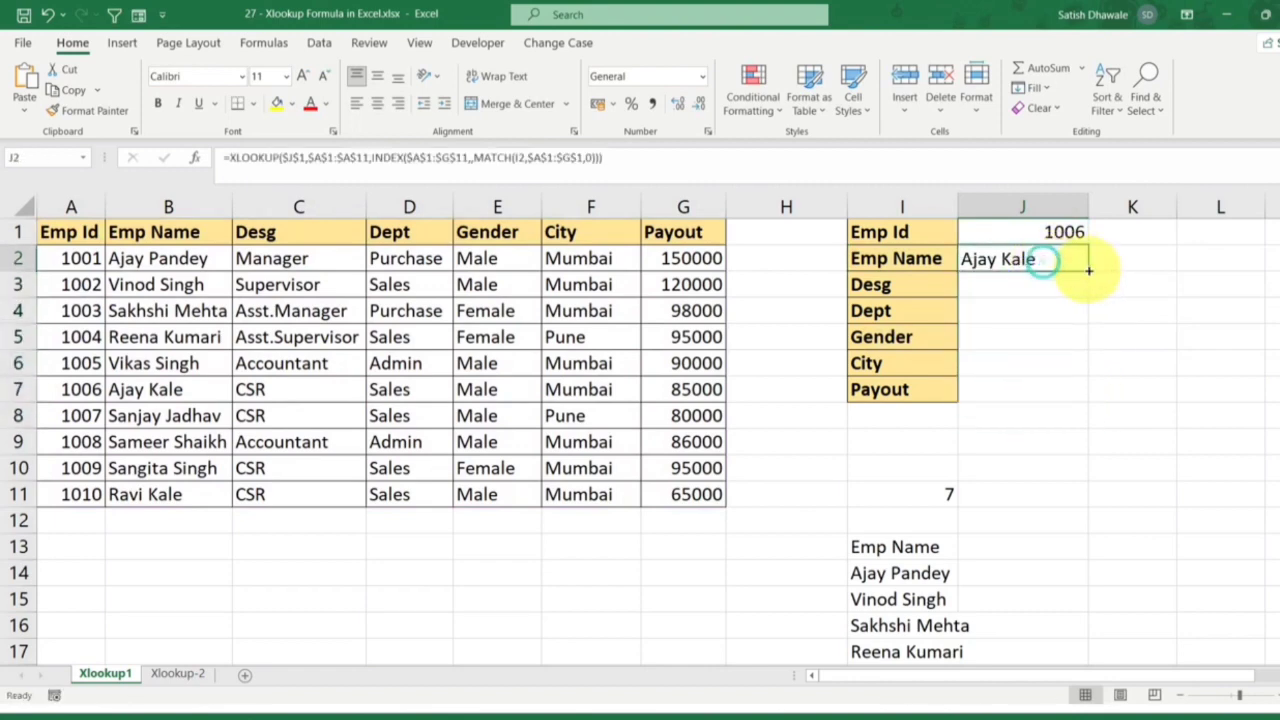
drag(1089, 271, 1083, 397)
Change the Emp Id in J1 to the ID of the third employee in the table
click(1072, 231)
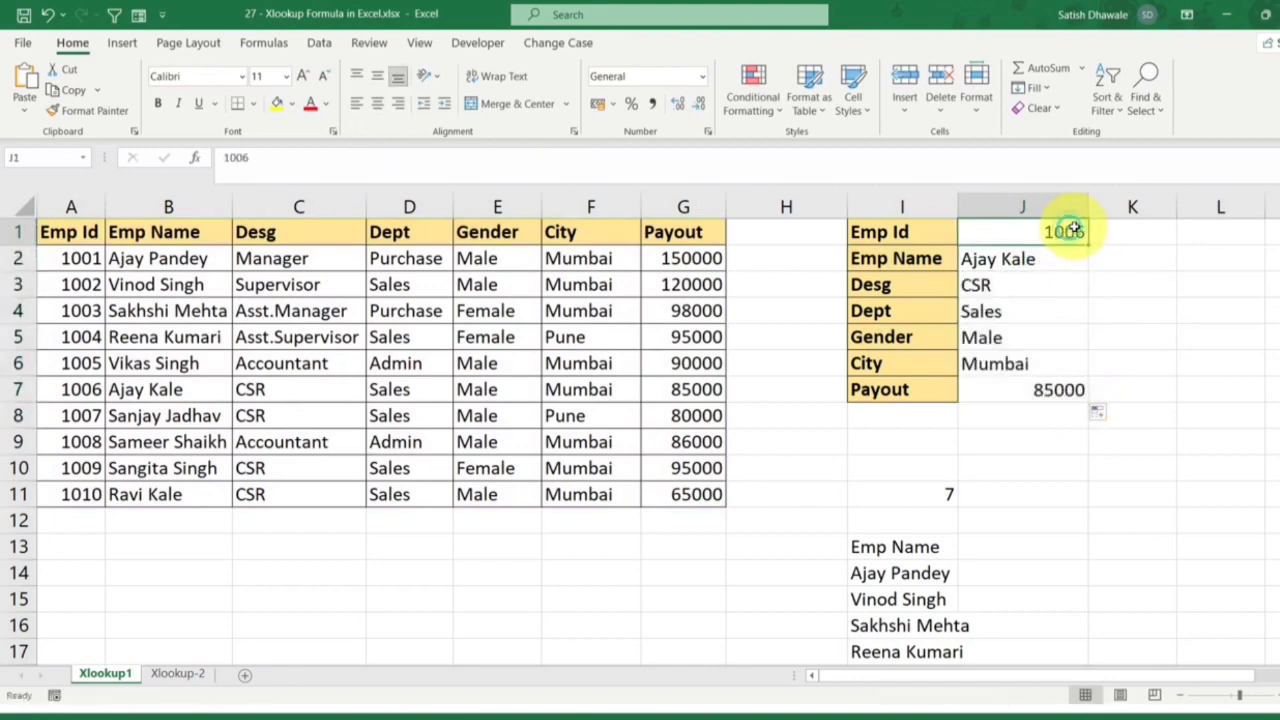
text(1003)
key(Return)
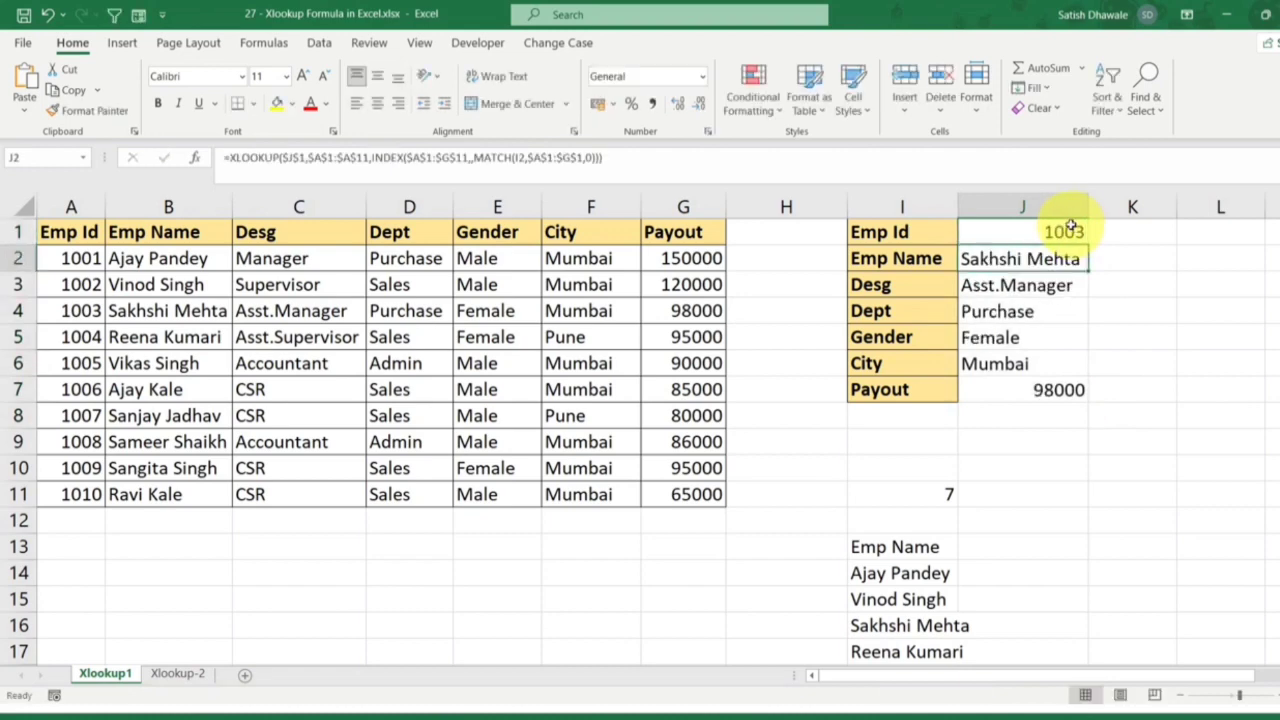
Replace the lookup array in the J2 XLOOKUP formula with the whole Emp Id column, A:A
double_click(1052, 259)
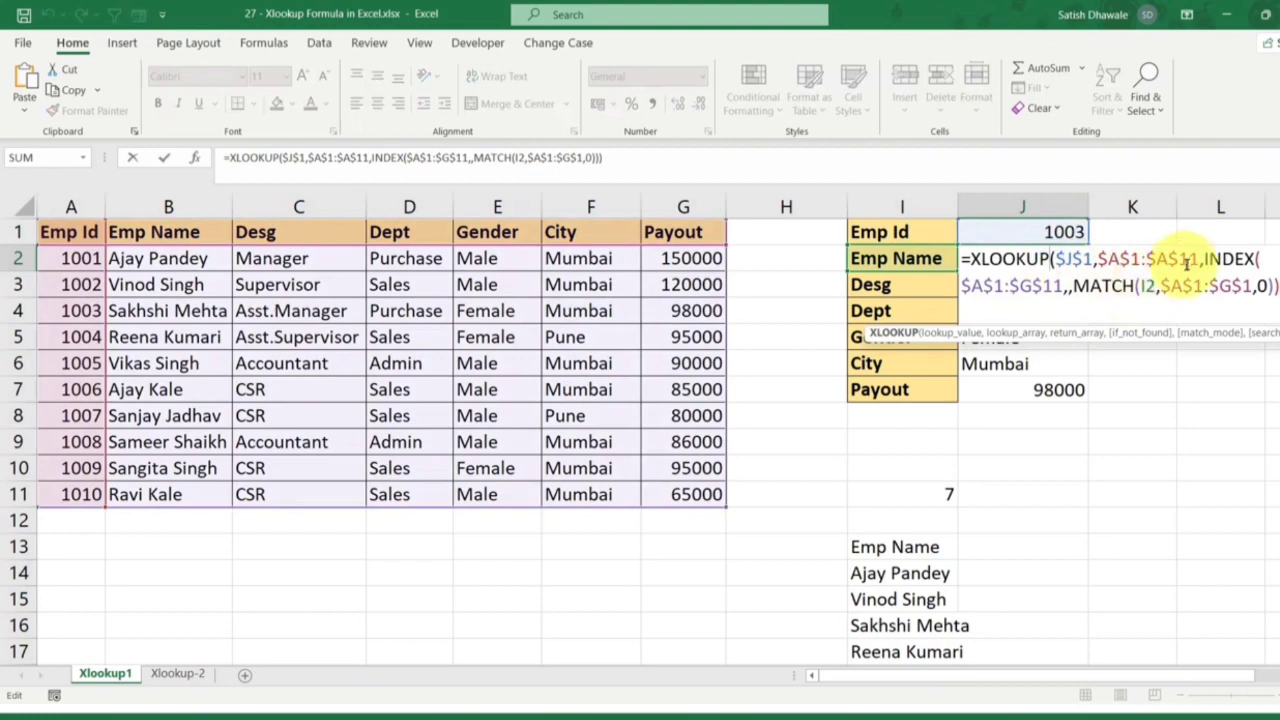
drag(1196, 259, 1100, 259)
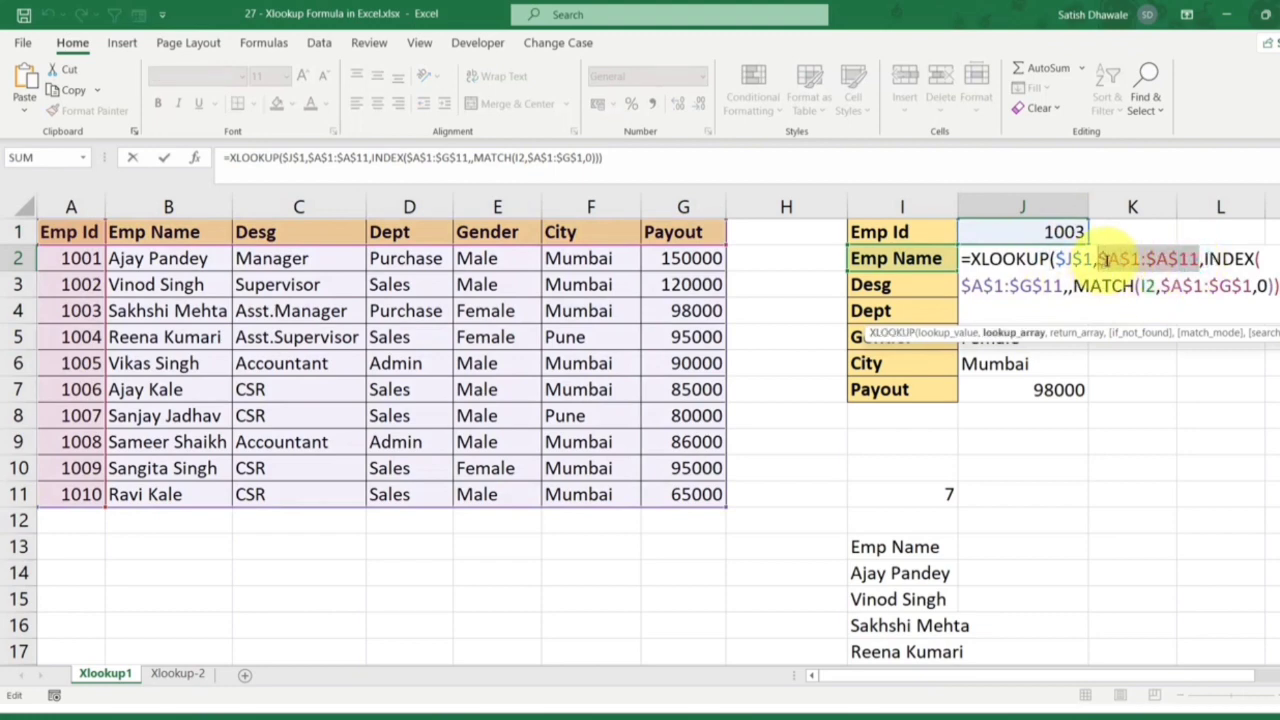
key(BackSpace)
click(72, 207)
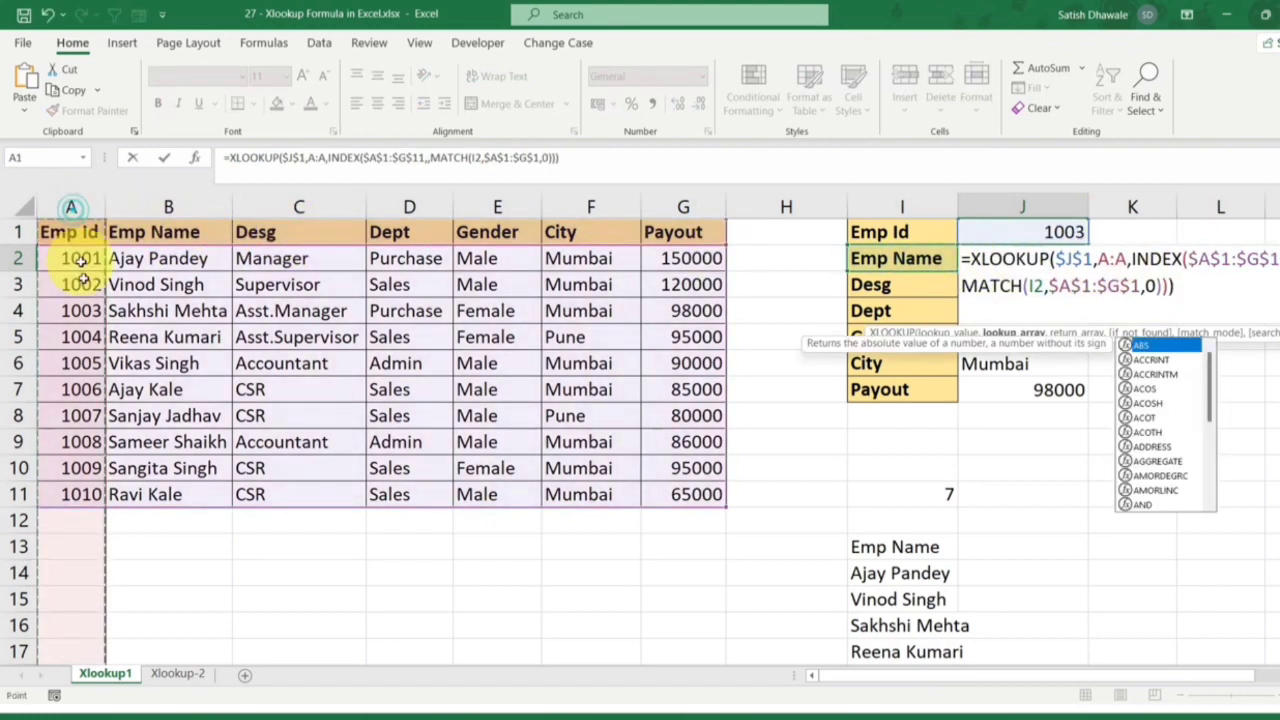
Replace the INDEX array in the J2 formula with the whole columns A:G and fill the formula down to J7
drag(1190, 259, 1272, 259)
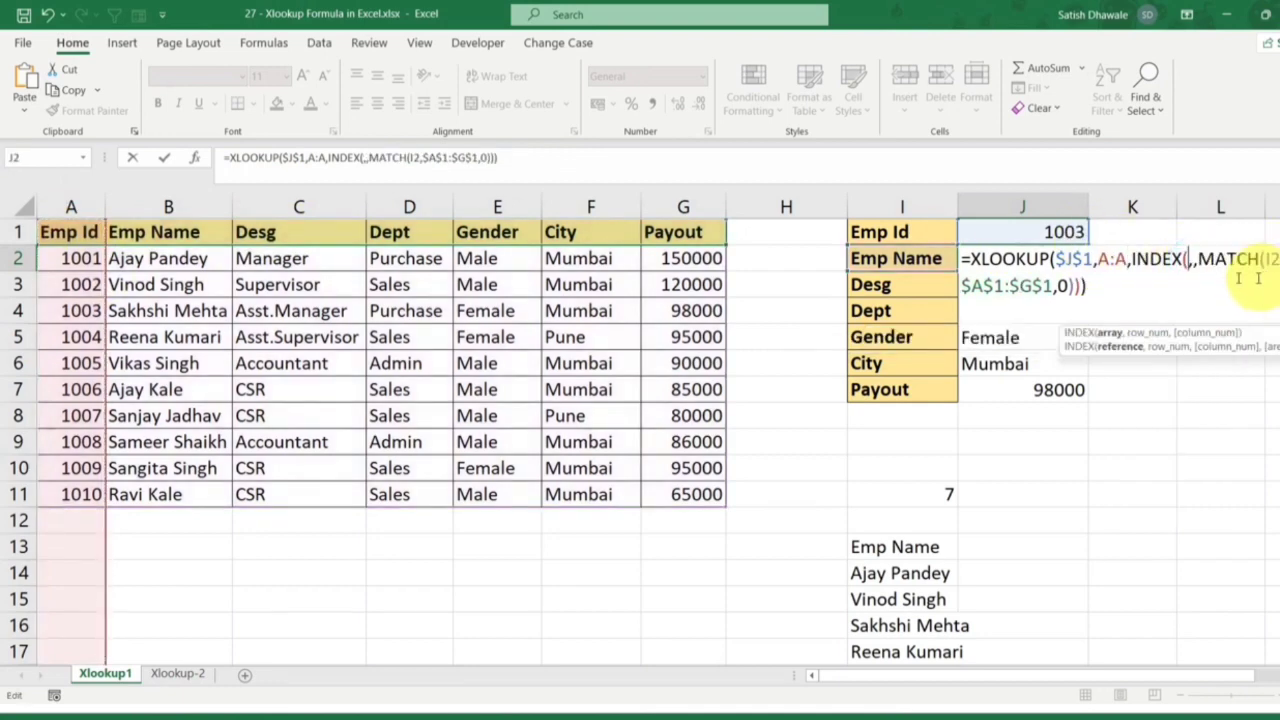
drag(72, 207, 683, 207)
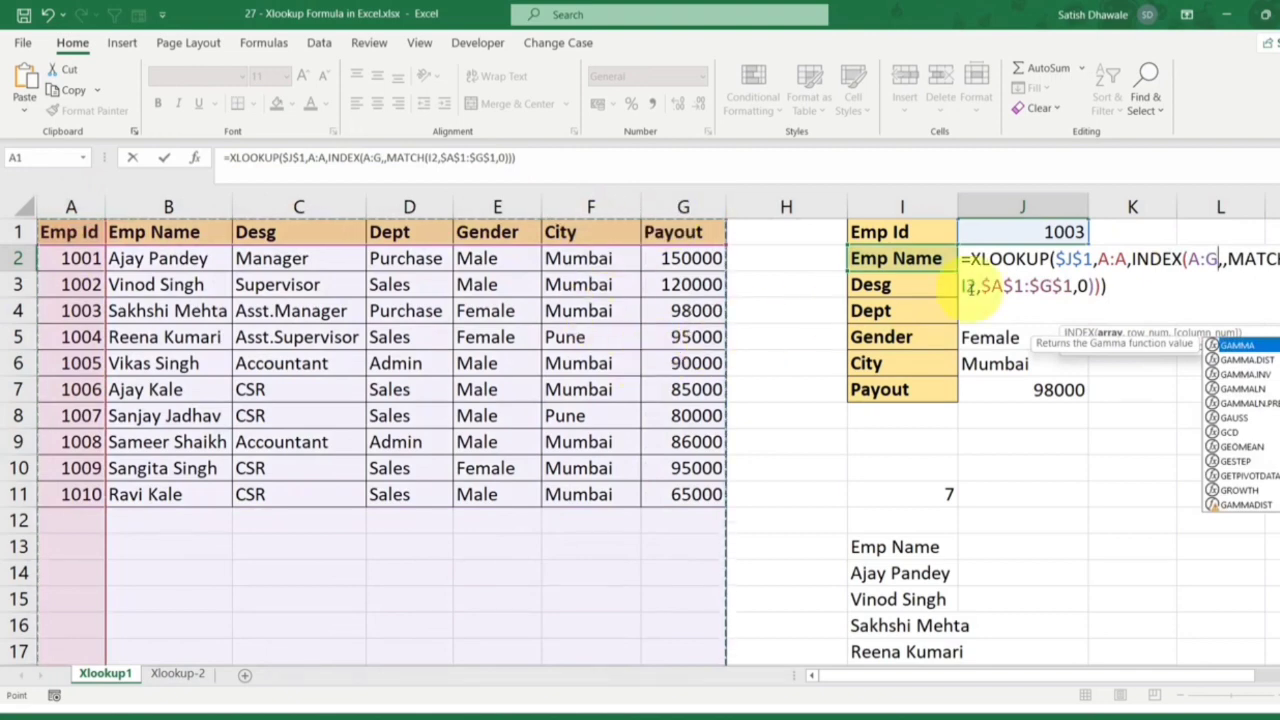
drag(1220, 259, 1193, 260)
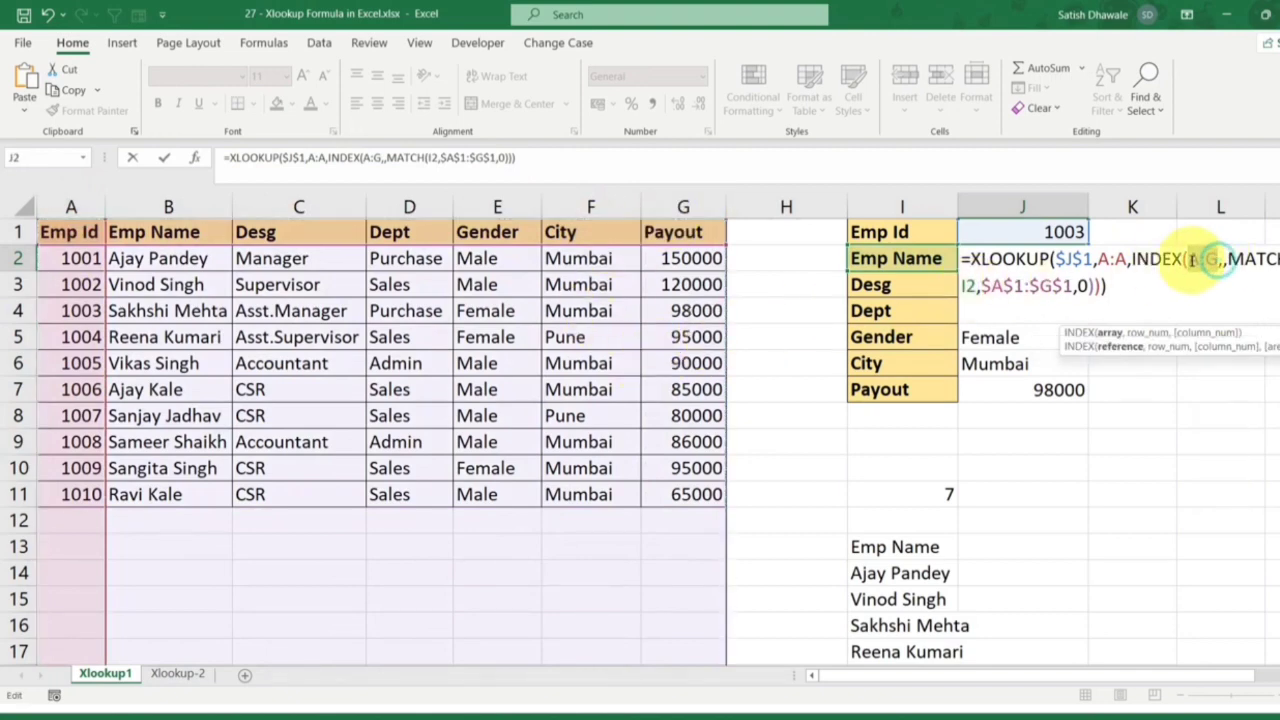
key(Return)
click(1069, 258)
drag(1087, 270, 1057, 391)
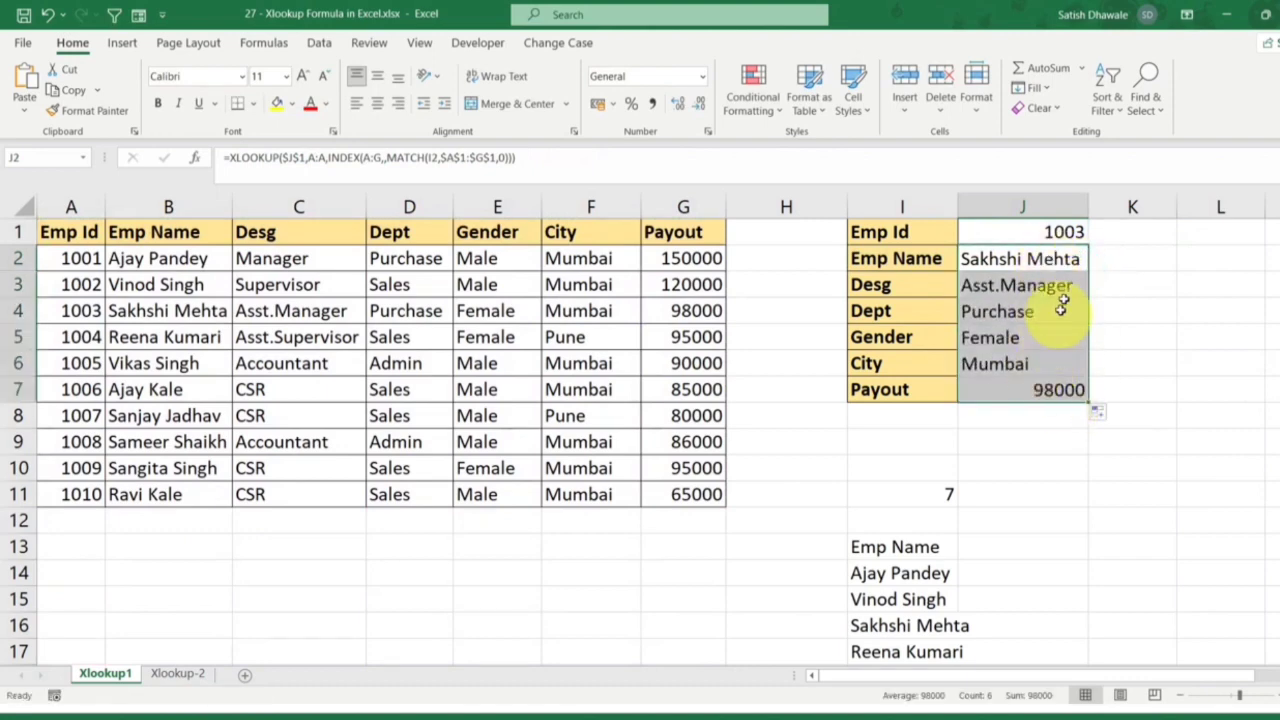
Review the lookup array A:A and the INDEX array A:G inside the J2 XLOOKUP formula
double_click(1066, 259)
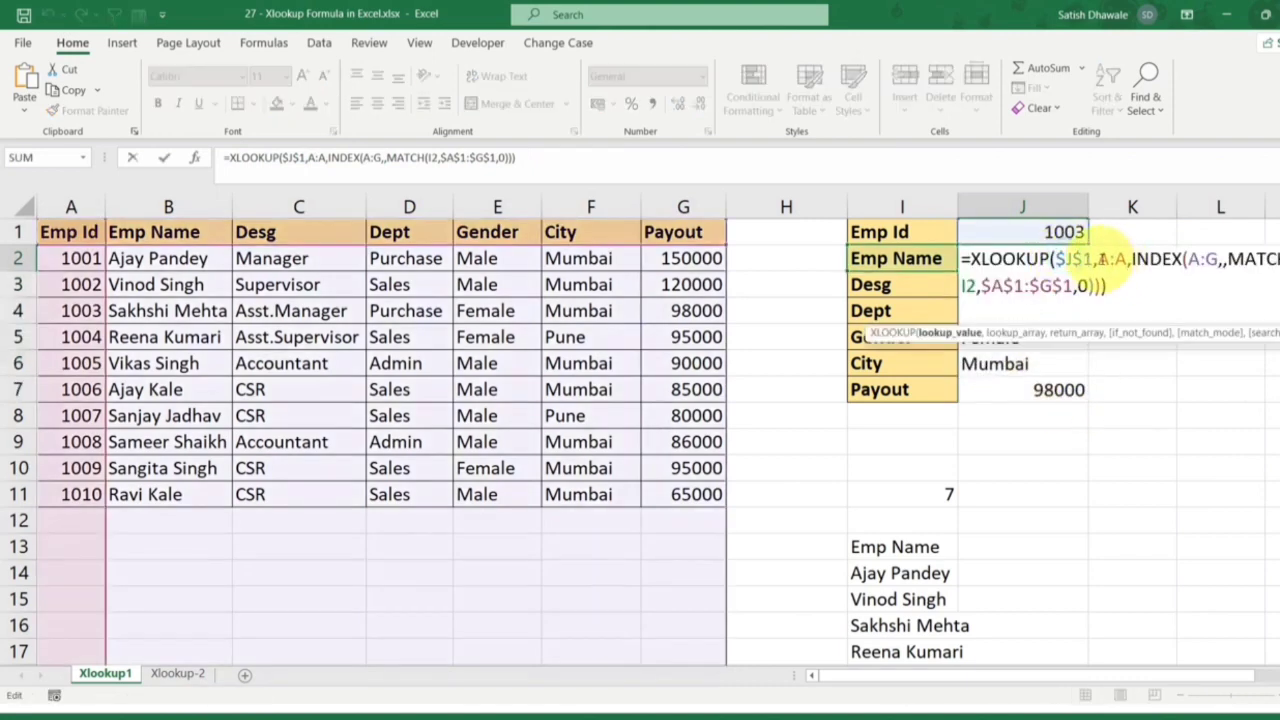
drag(1099, 259, 1124, 260)
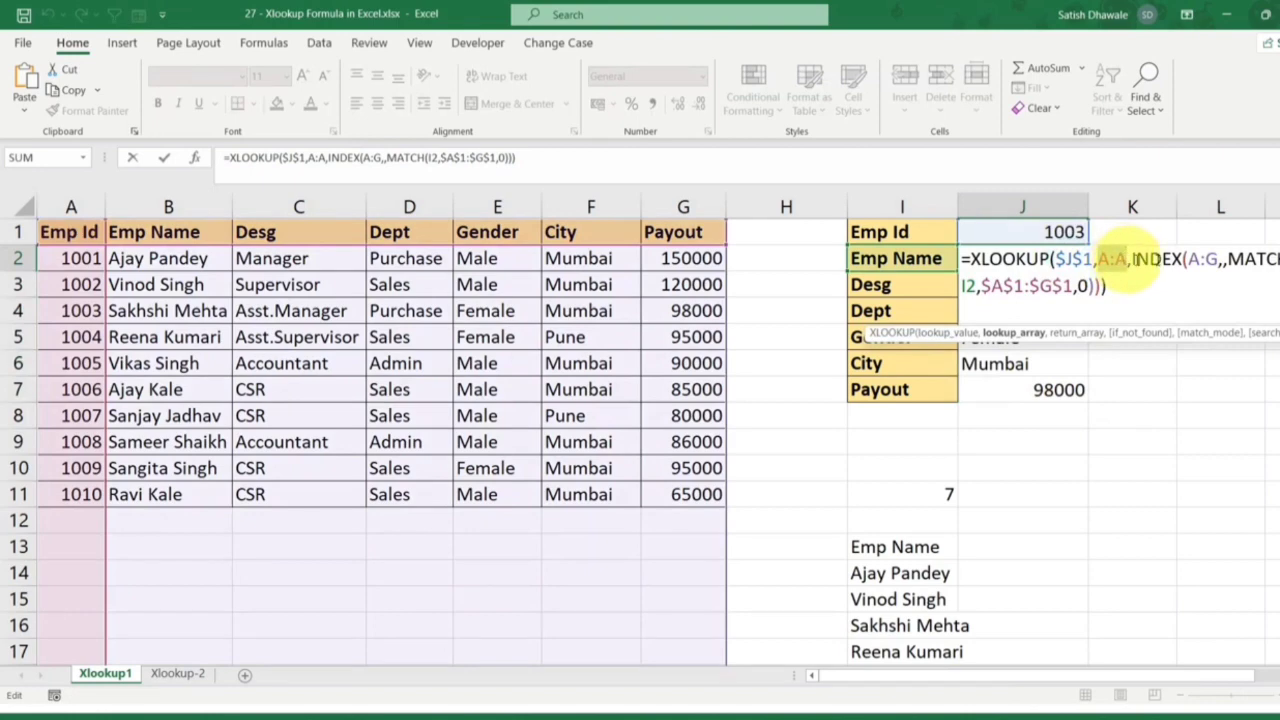
key(F4)
key(F4)
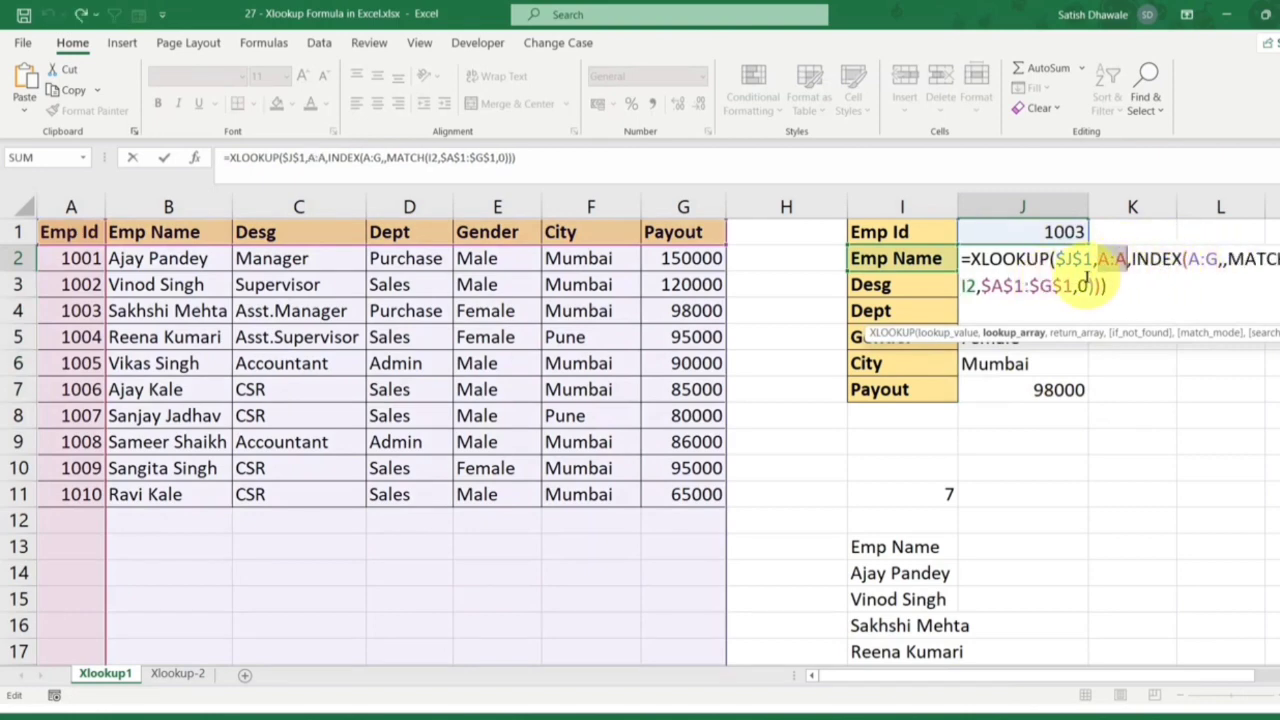
click(968, 285)
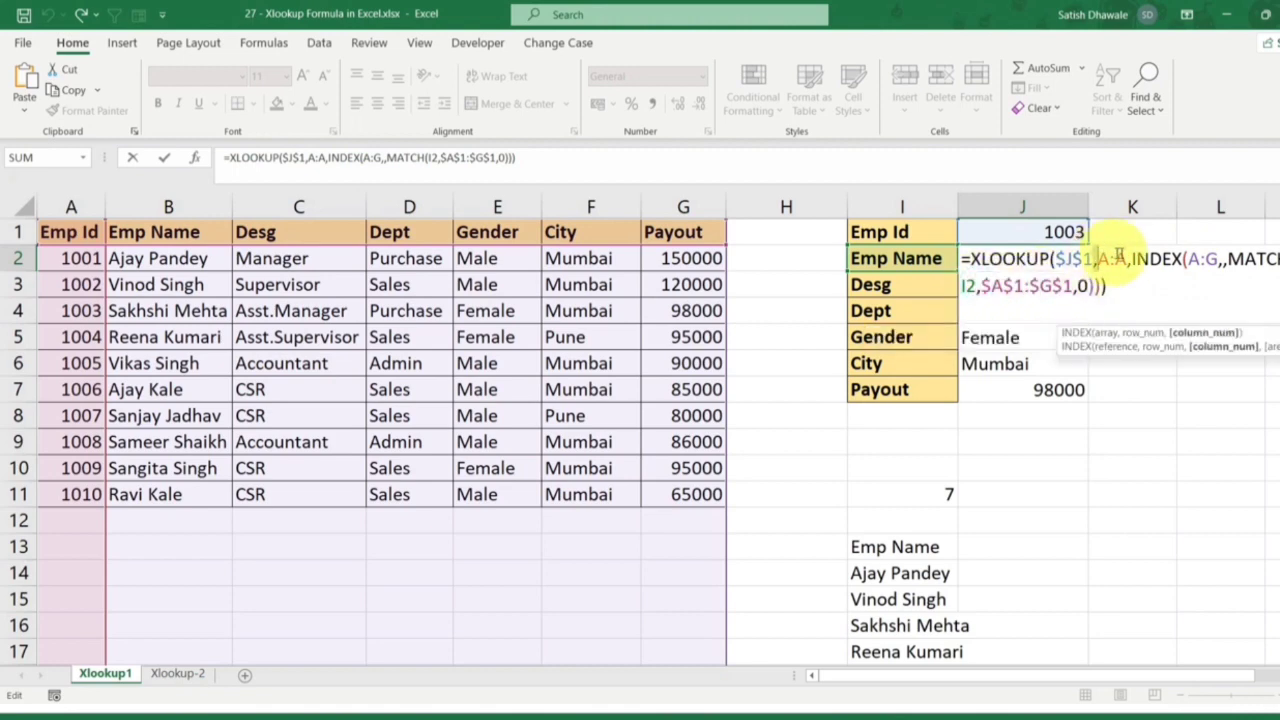
drag(1119, 256, 1222, 248)
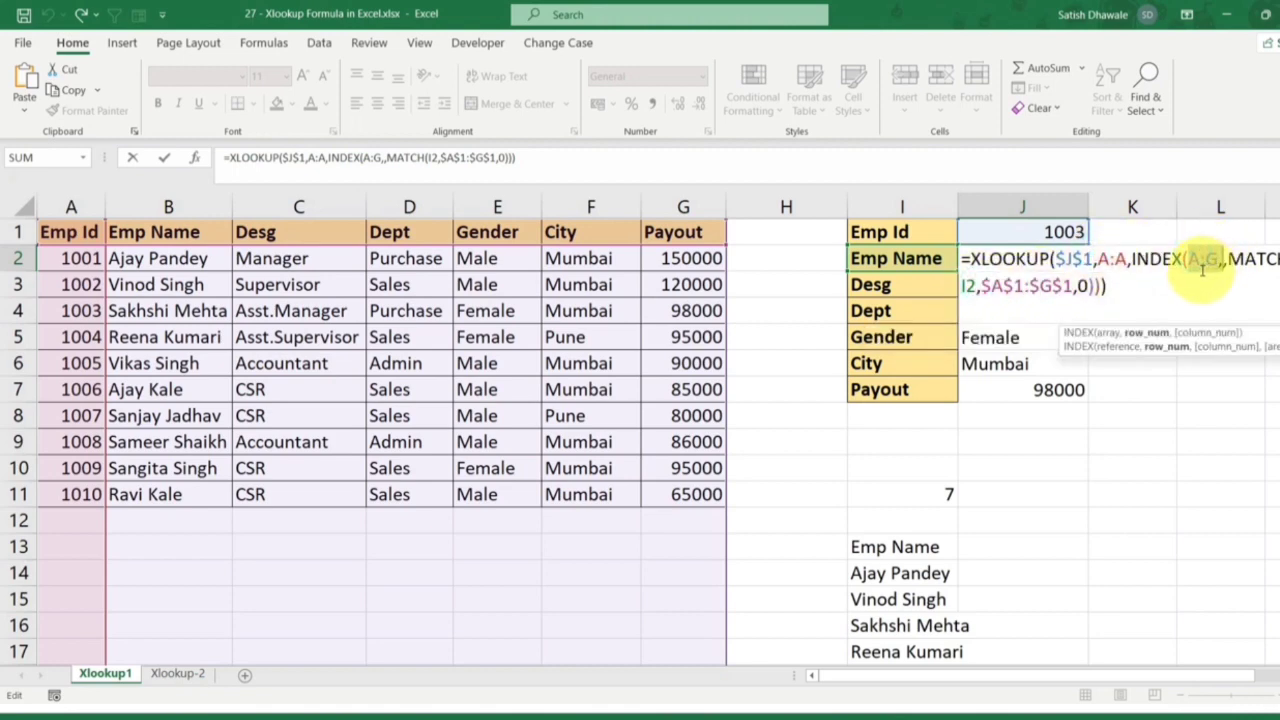
key(Return)
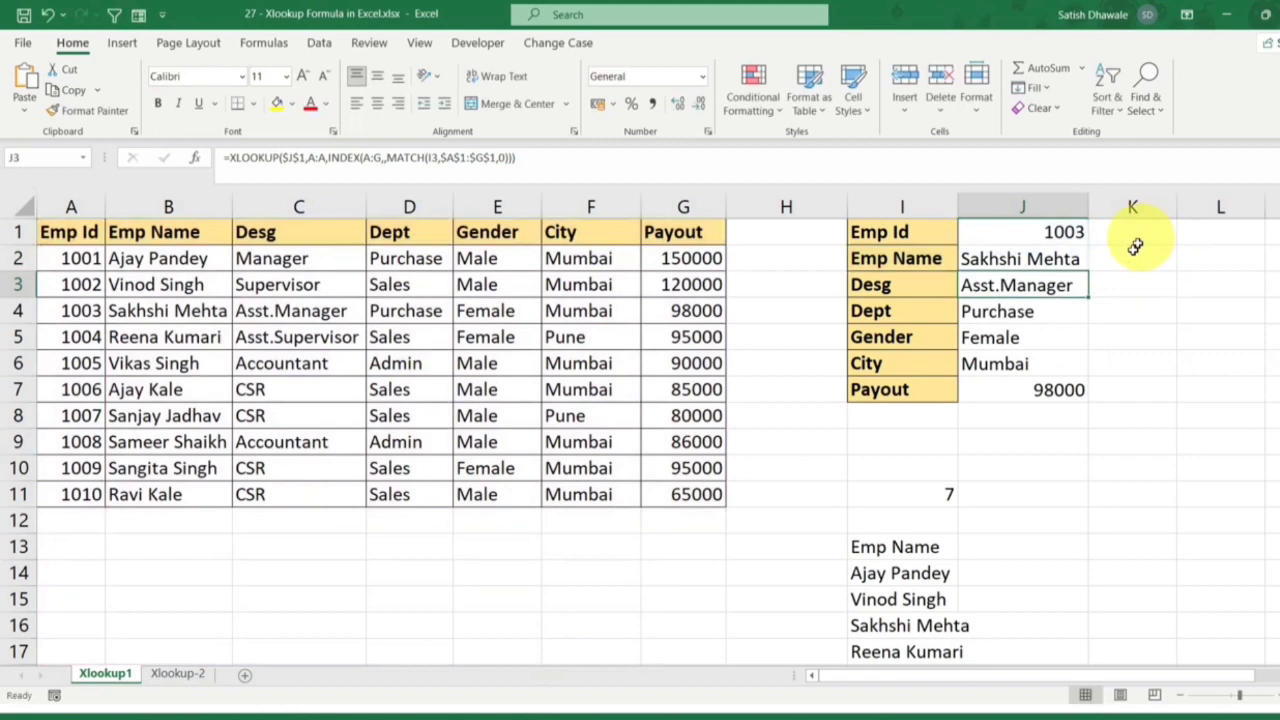
Examine the INDEX and MATCH part that serves as the return array in the J2 formula
double_click(1062, 232)
click(1030, 260)
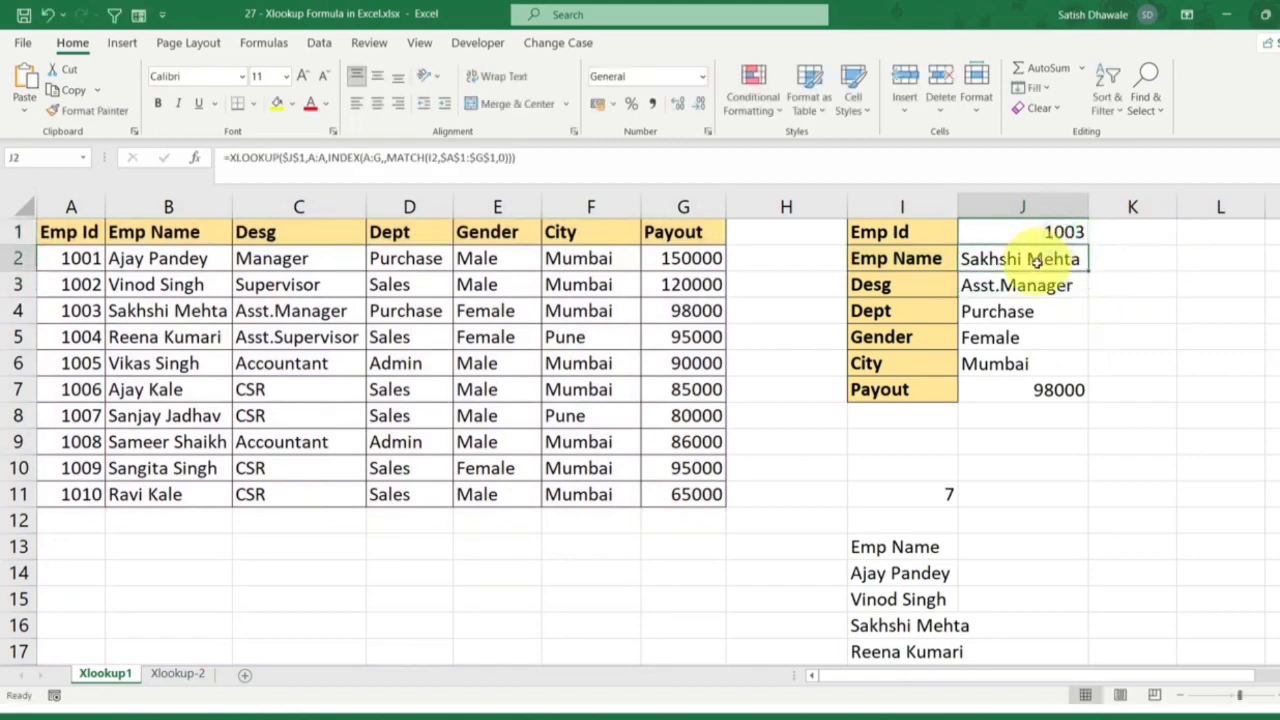
double_click(1038, 261)
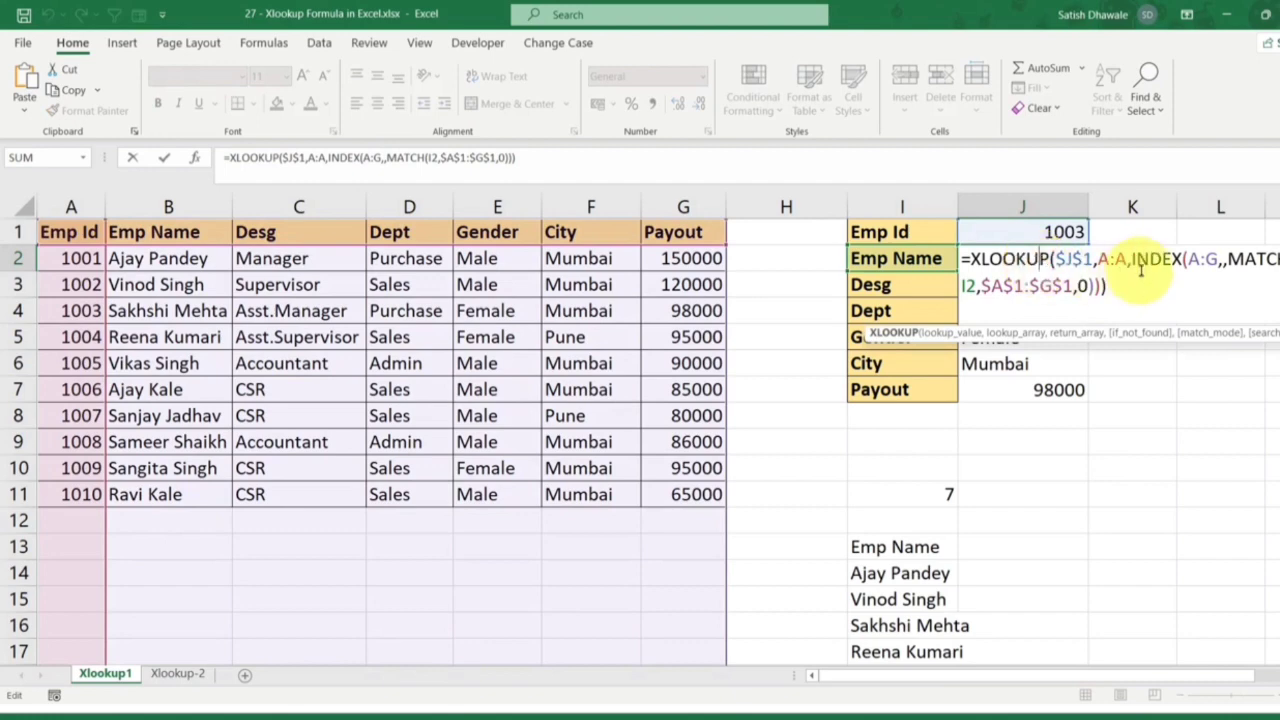
drag(1130, 259, 1090, 287)
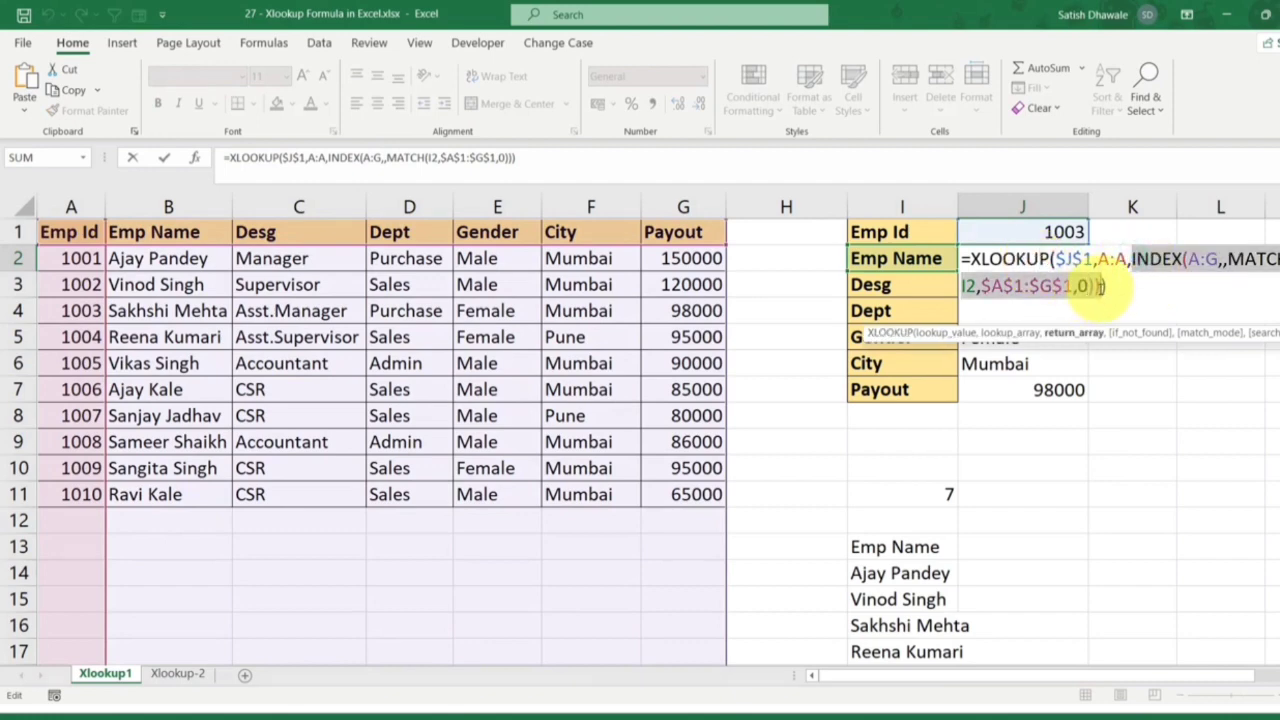
key(Return)
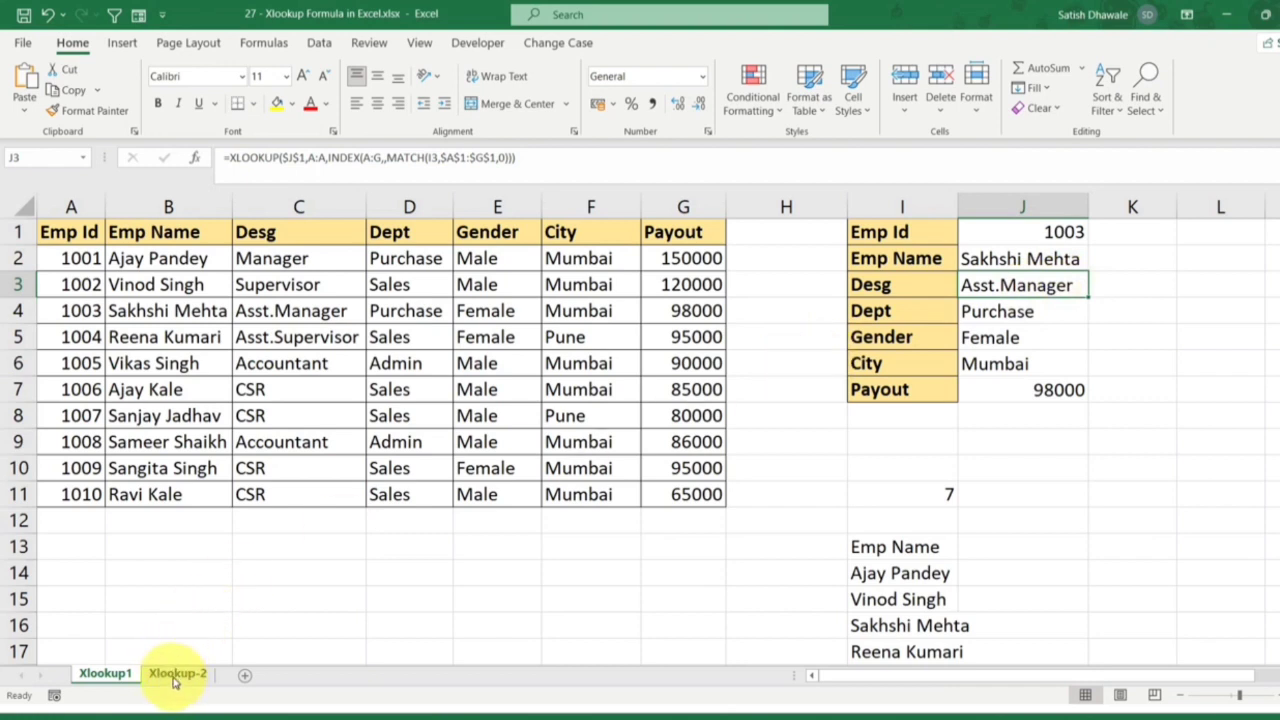
Compare the Emp Id lookup column with the full records of the third and fourth employees in the table
drag(88, 232, 62, 500)
click(1058, 230)
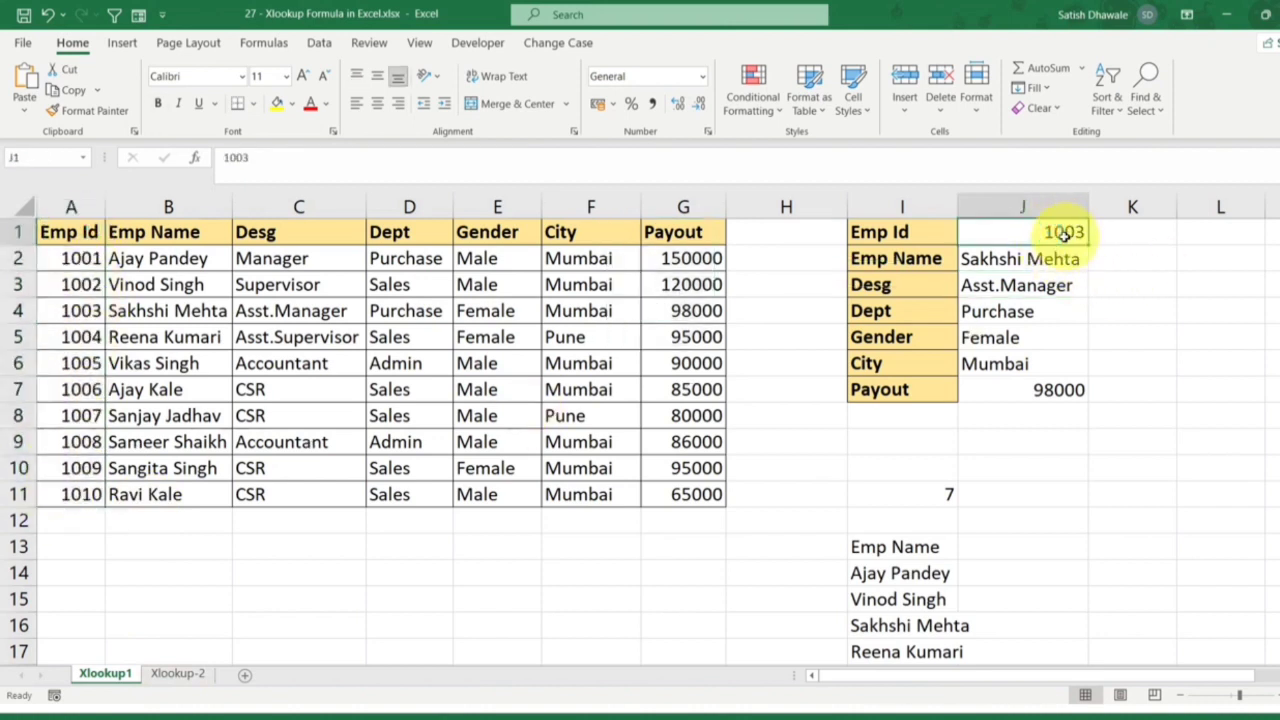
drag(60, 232, 52, 497)
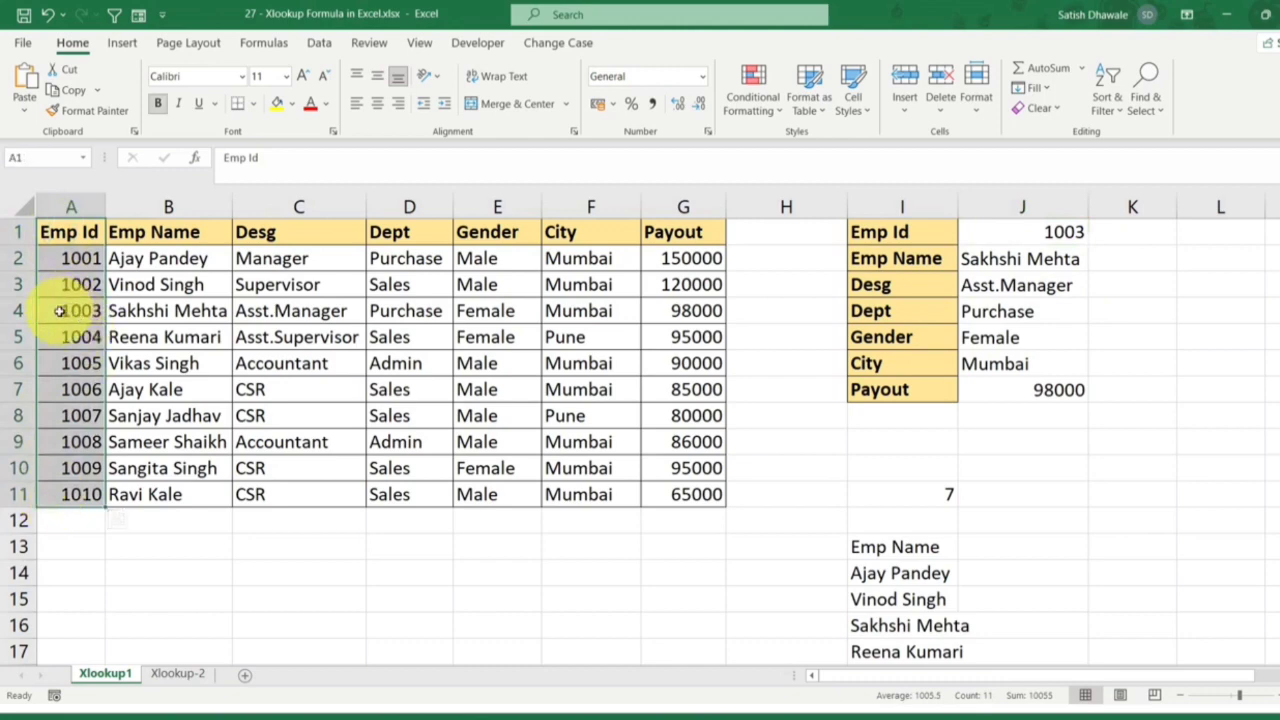
drag(60, 311, 710, 313)
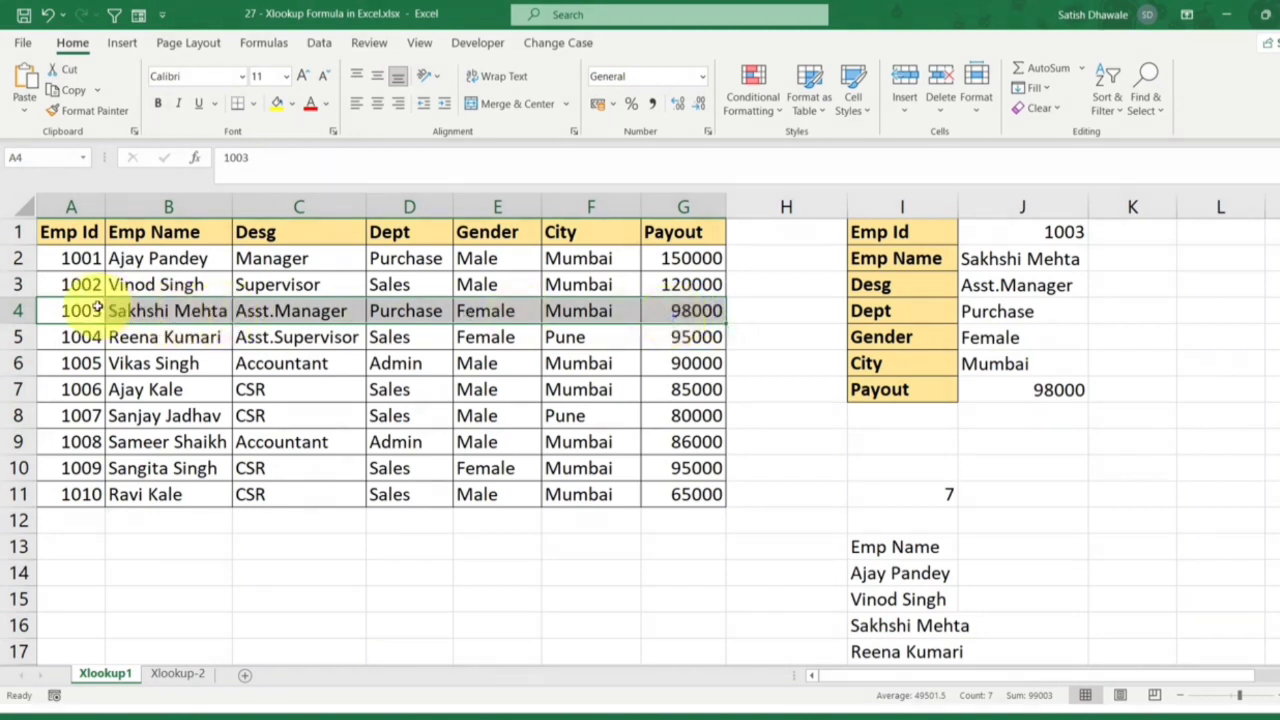
drag(70, 228, 68, 490)
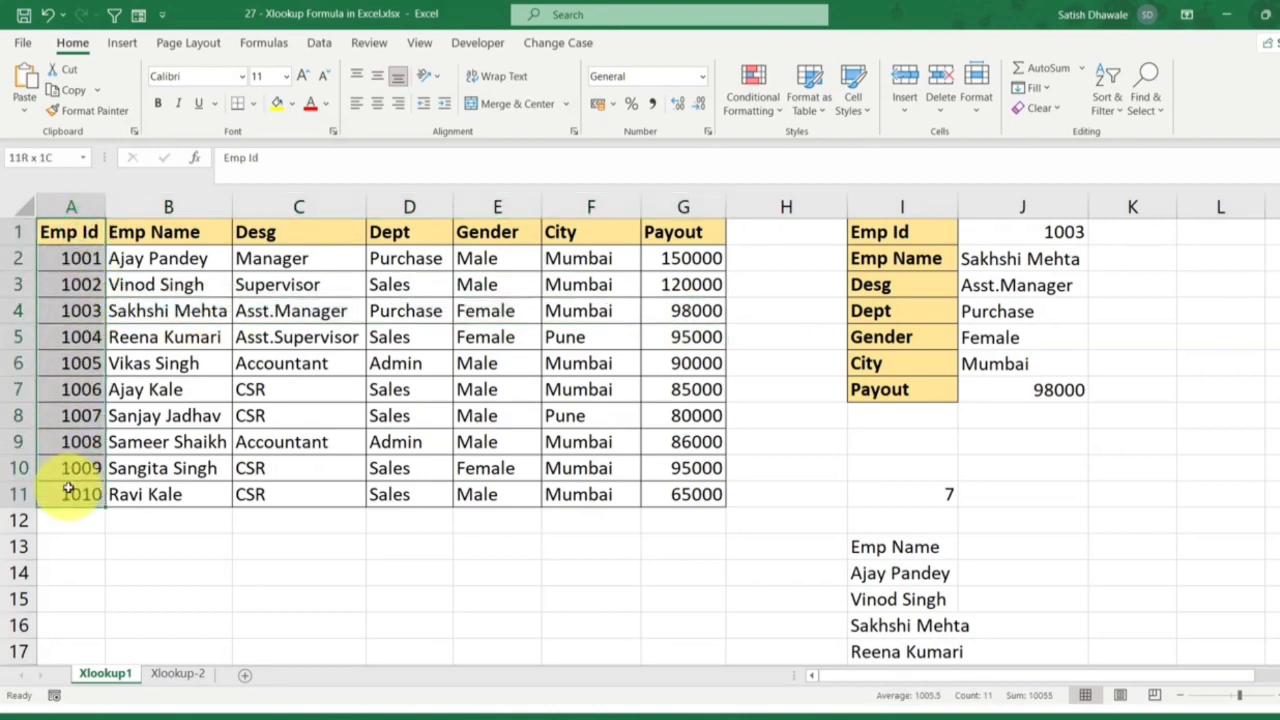
drag(75, 337, 693, 337)
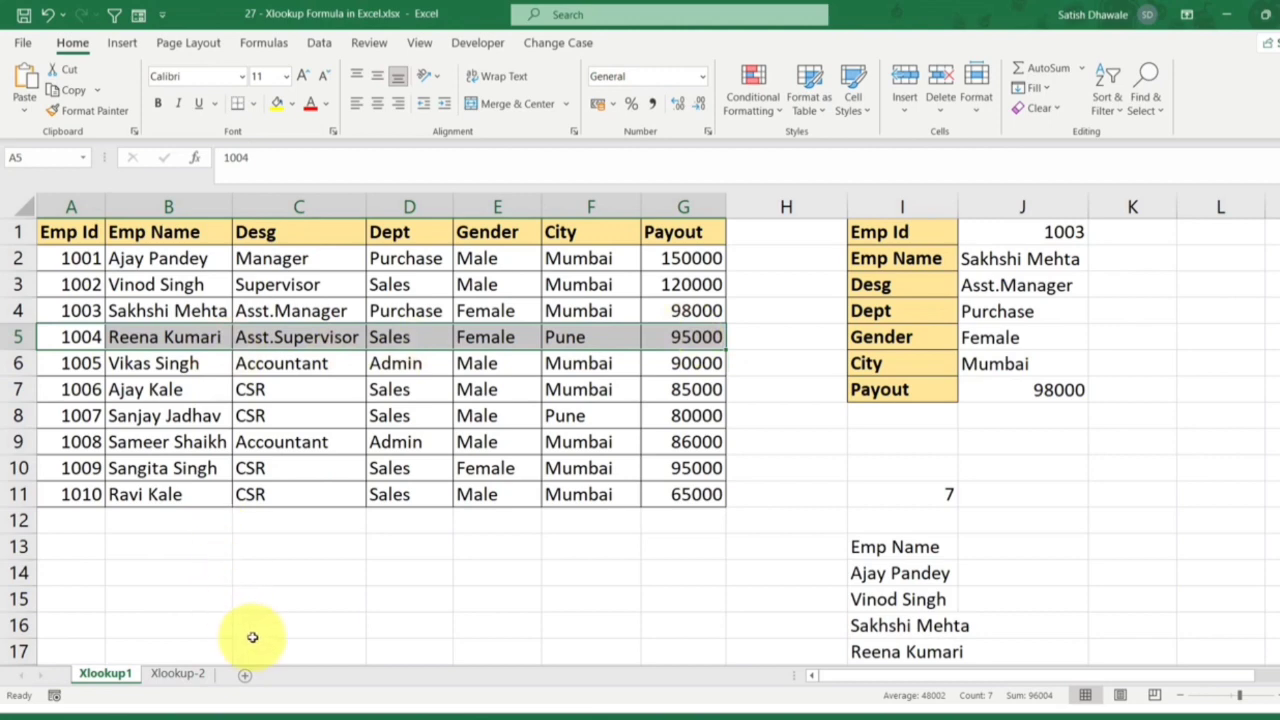
Switch to the Xlookup-2 sheet and inspect its Emp Id column in G1:G11
click(177, 676)
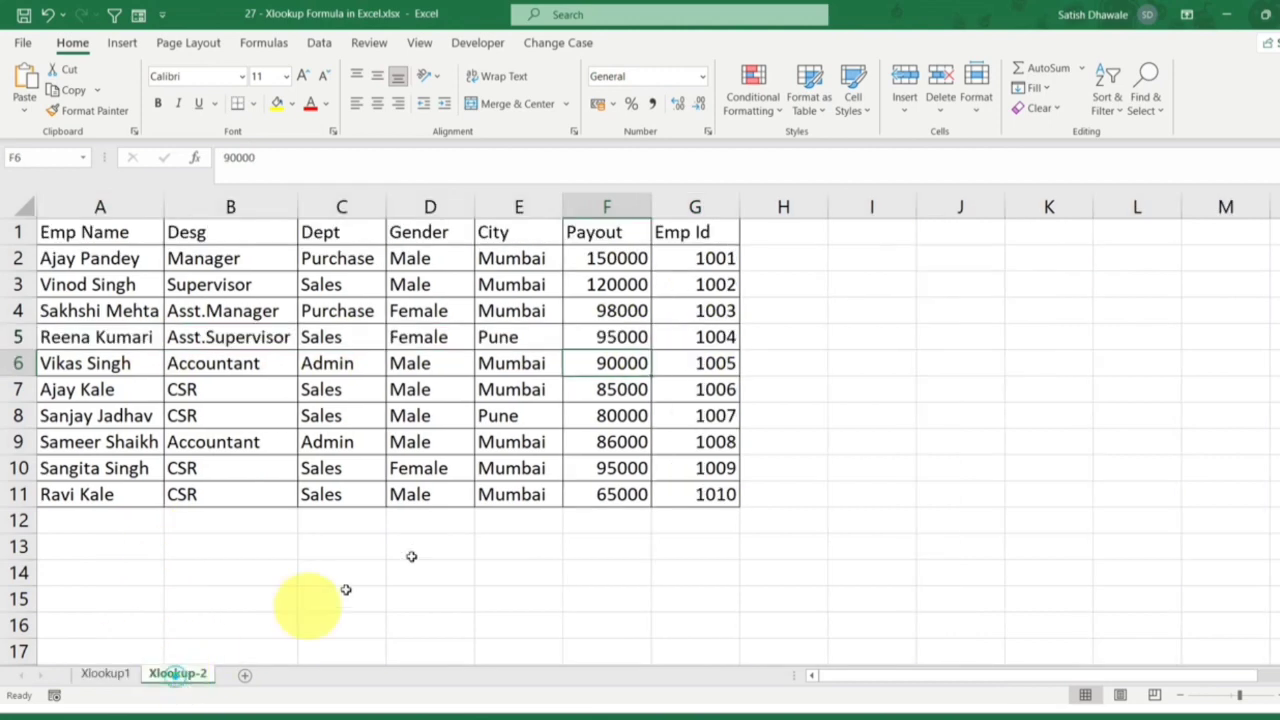
click(108, 674)
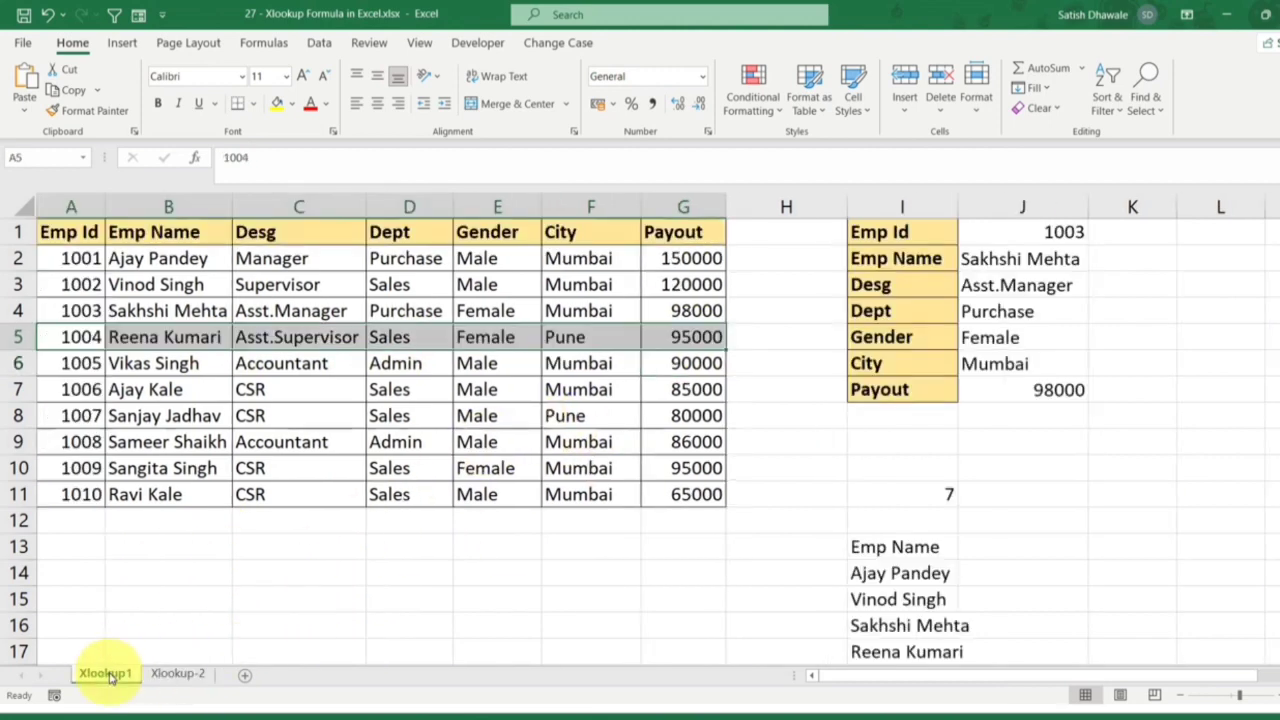
click(177, 673)
drag(705, 235, 651, 500)
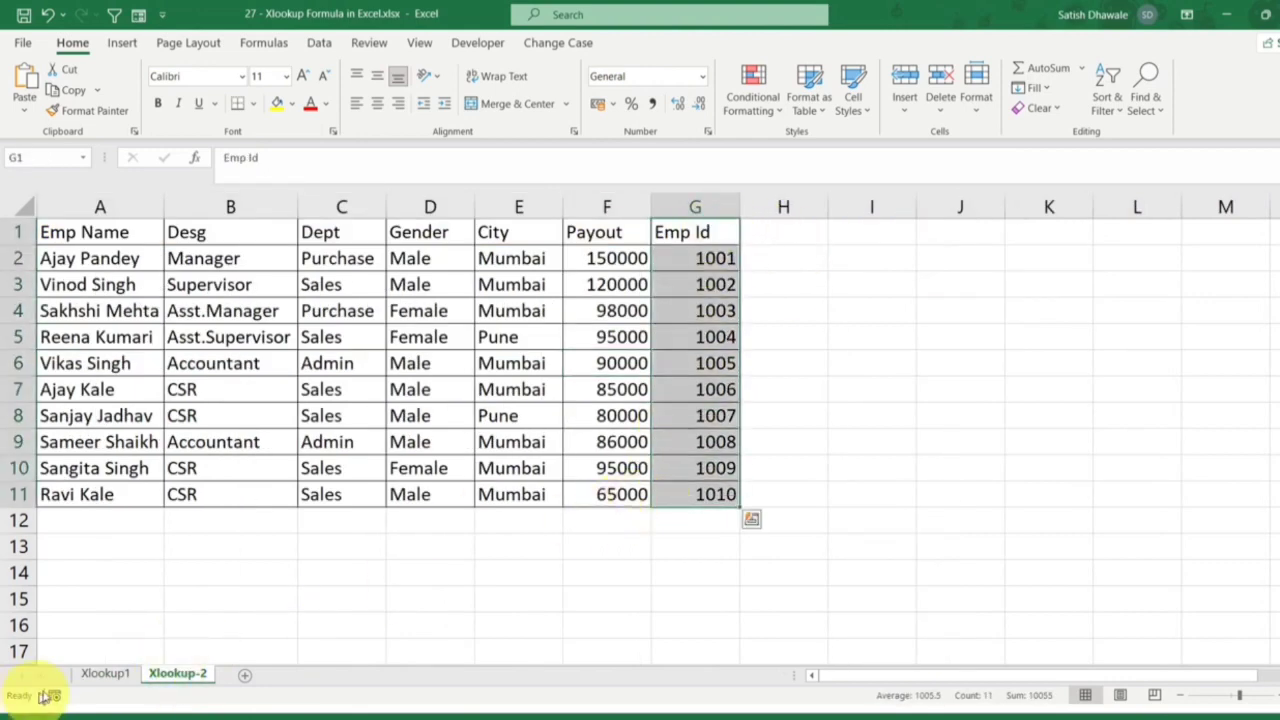
Copy the headers A1:G1, paste them transposed from J2 down, and move the Emp Id label from J8 to J1
click(92, 650)
drag(150, 232, 698, 232)
key(ctrl+c)
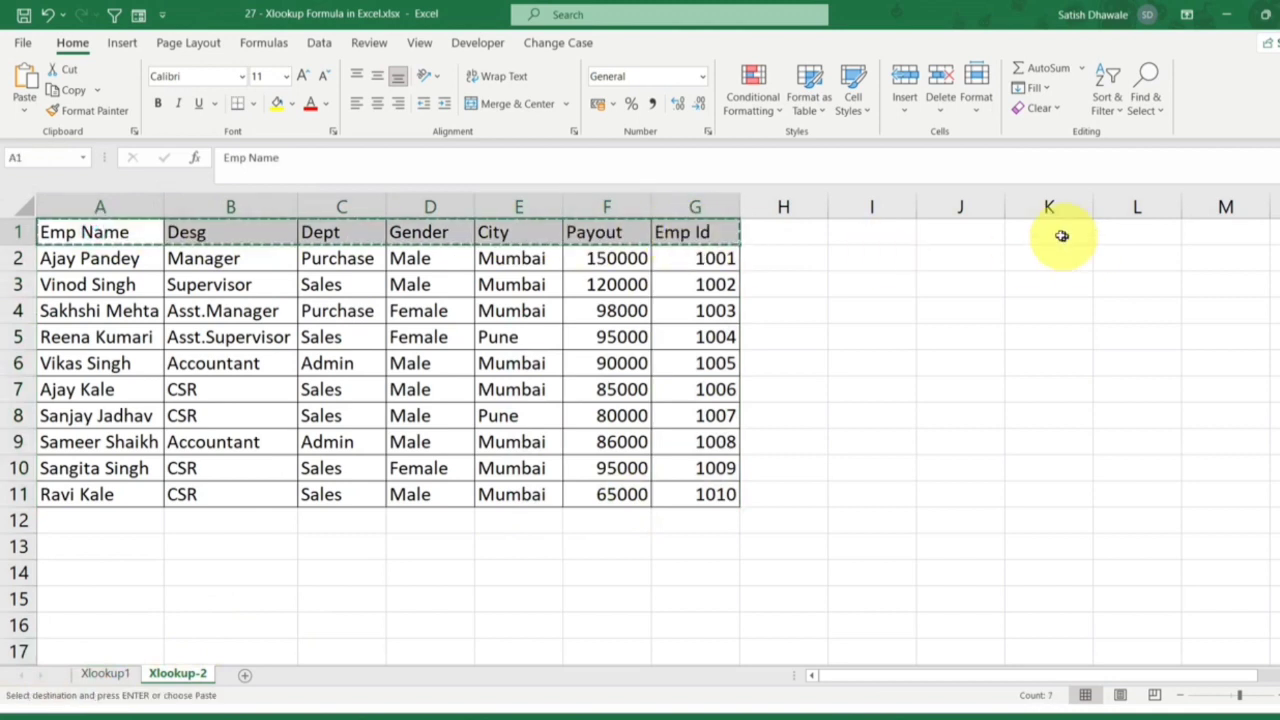
click(955, 252)
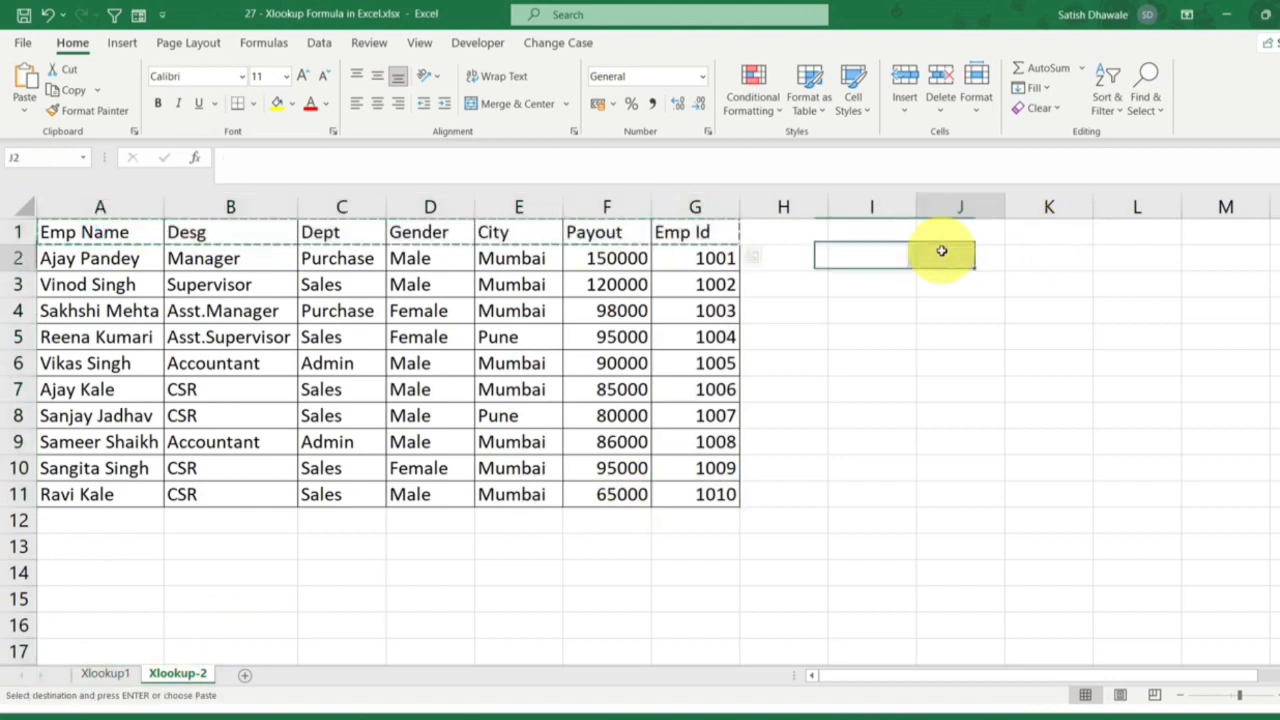
click(24, 108)
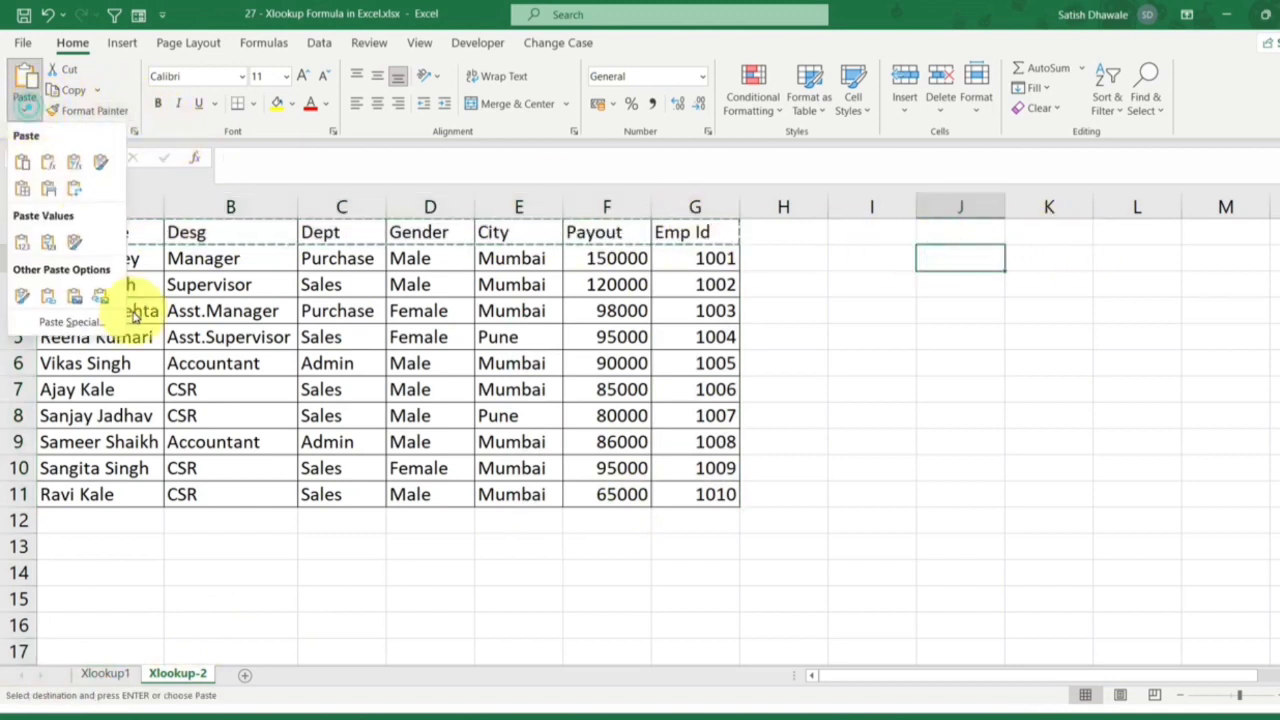
click(74, 188)
click(940, 410)
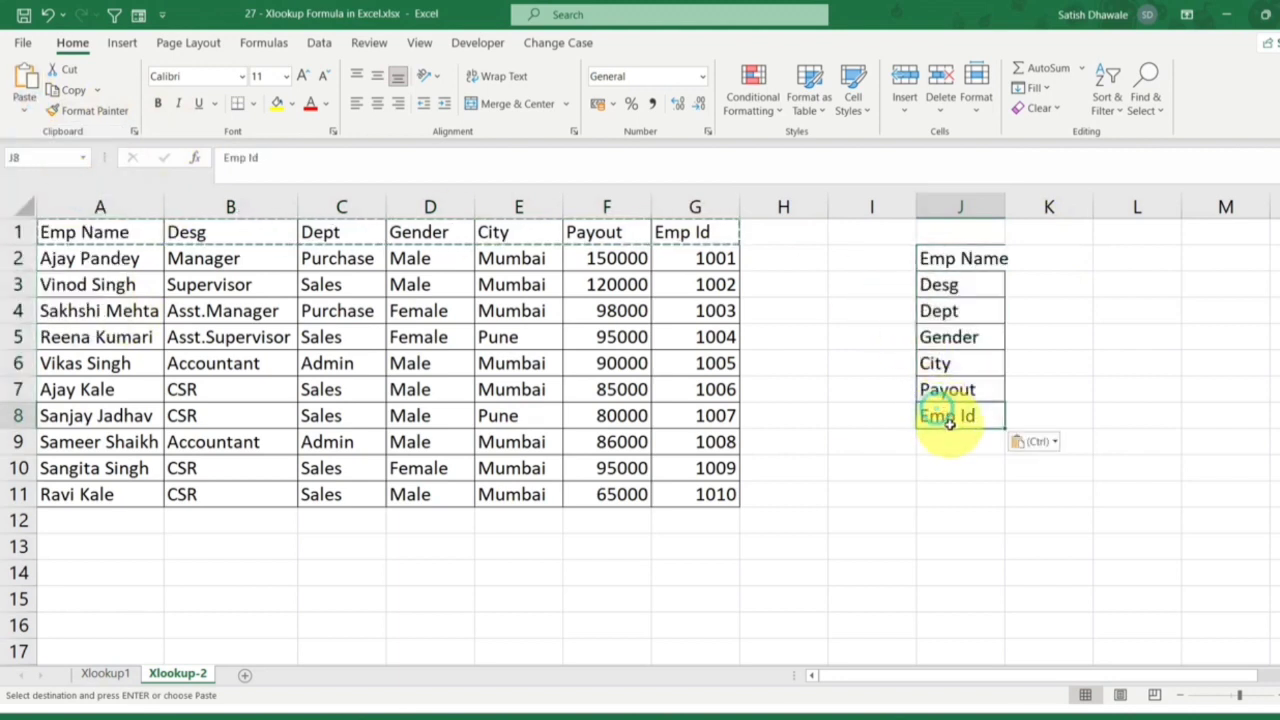
drag(951, 428, 970, 237)
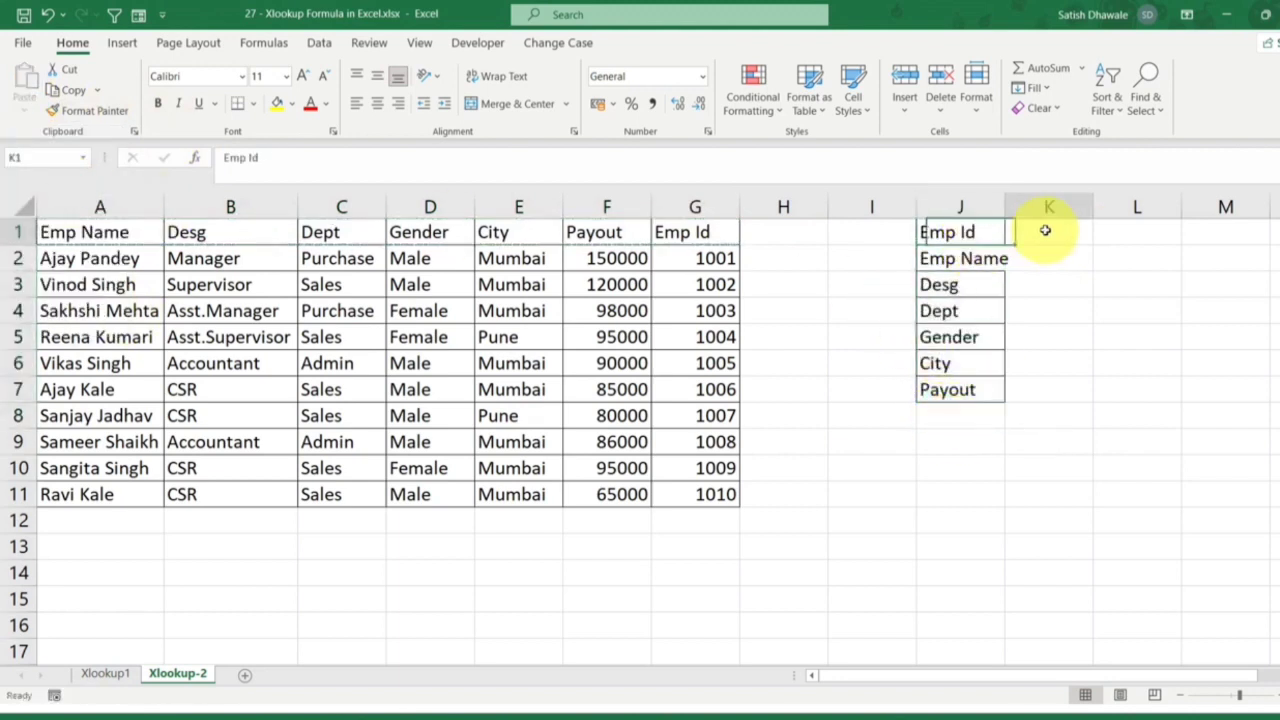
Enter the fifth employee's ID in K1 and autofit the width of column J
click(1046, 230)
text(1)
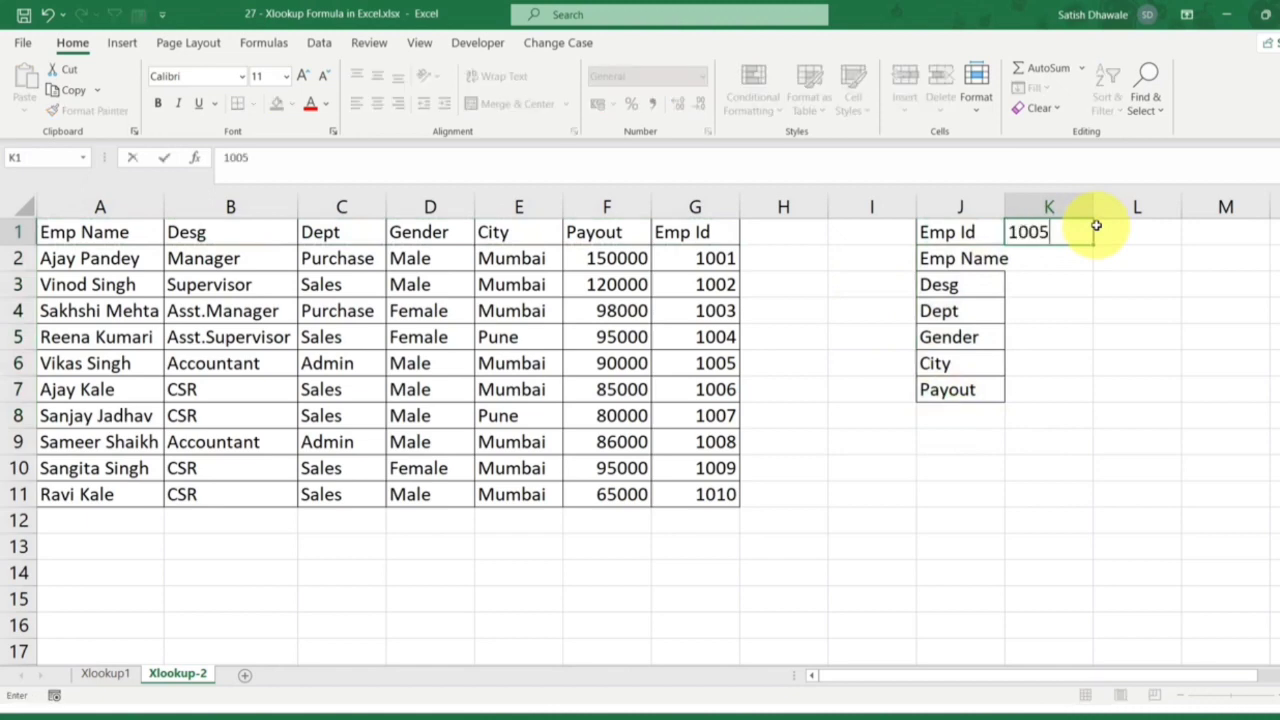
text(005)
key(Return)
double_click(1005, 207)
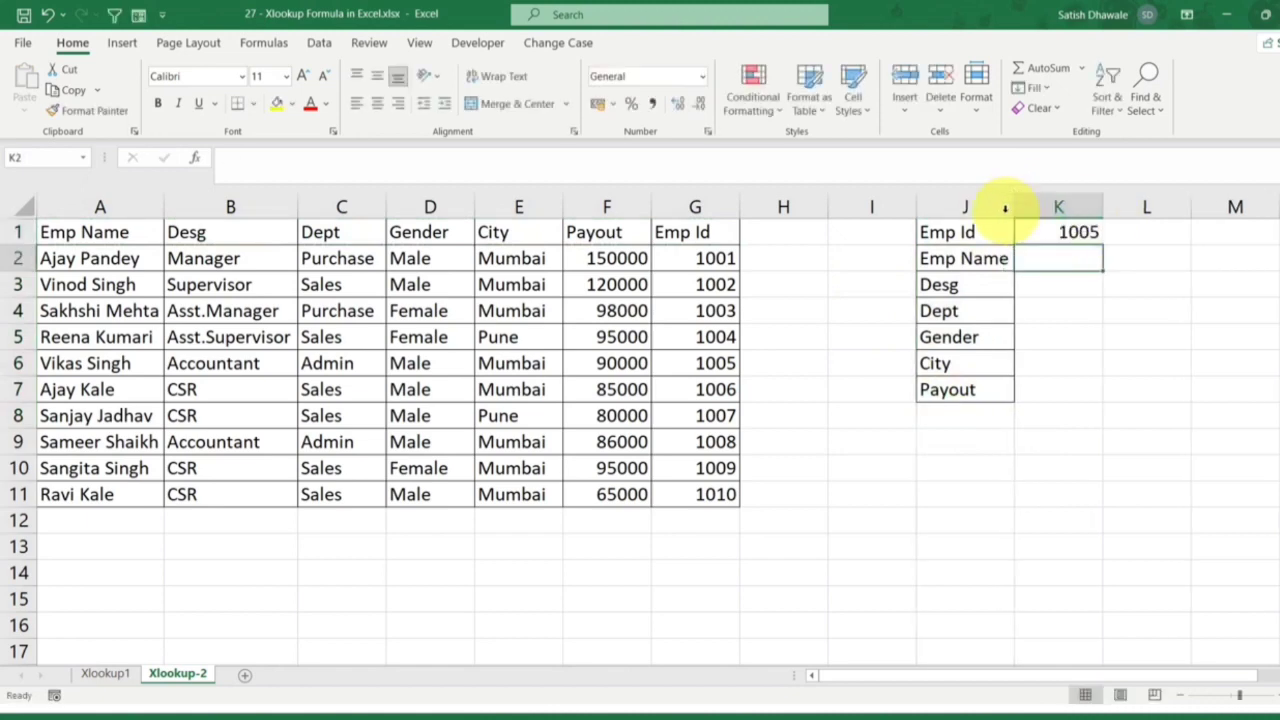
Start an XLOOKUP formula in K2 with K1 as the lookup value and the whole Emp Id column G:G as lookup array
drag(690, 232, 692, 500)
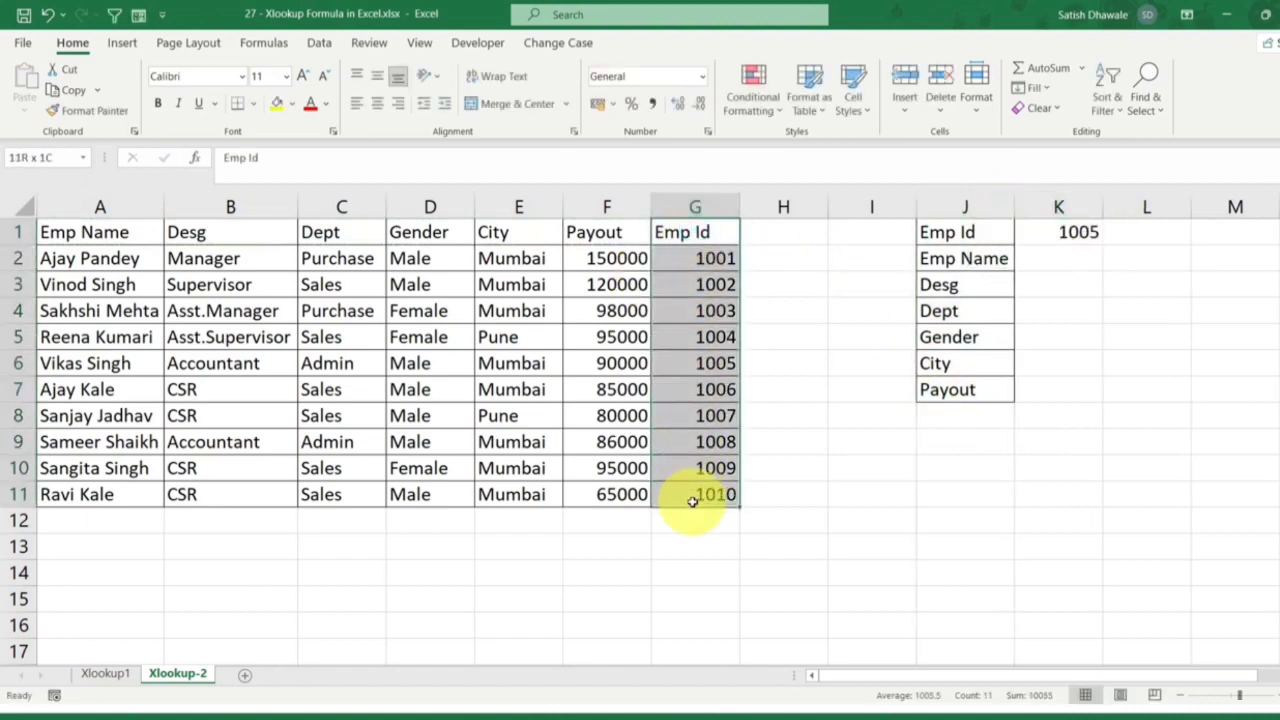
click(1065, 258)
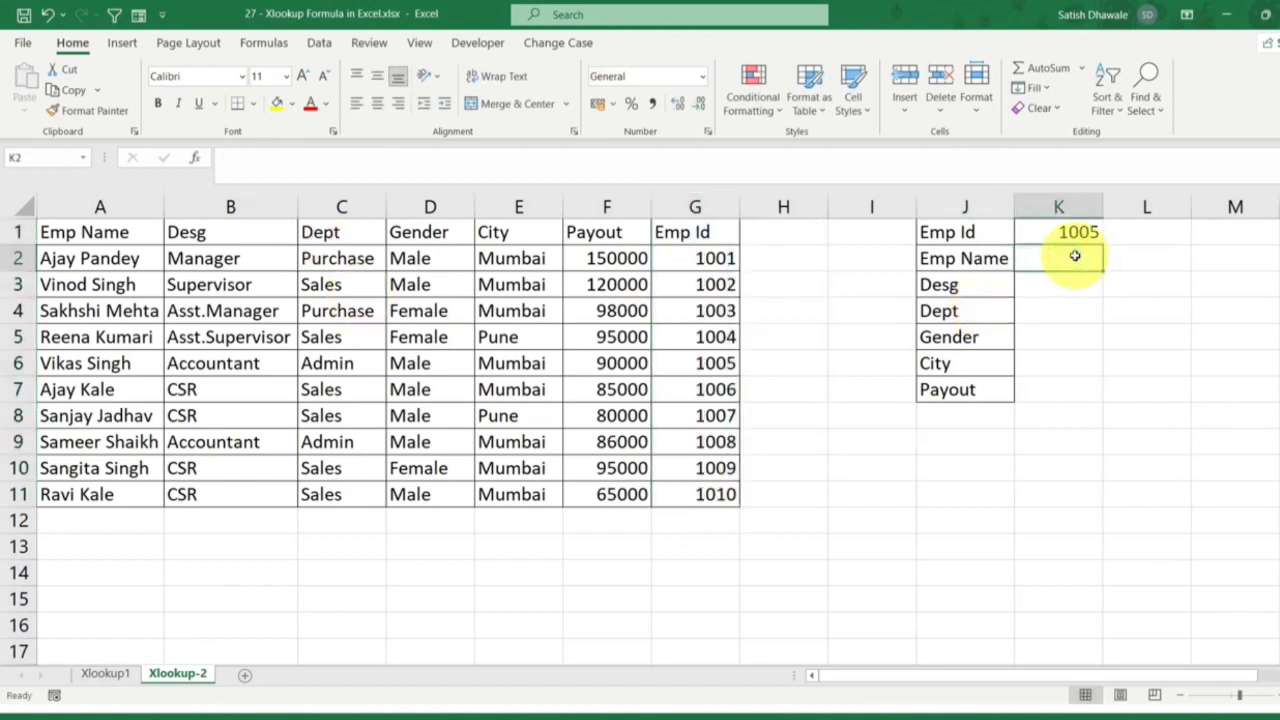
text(=XLOOKUP()
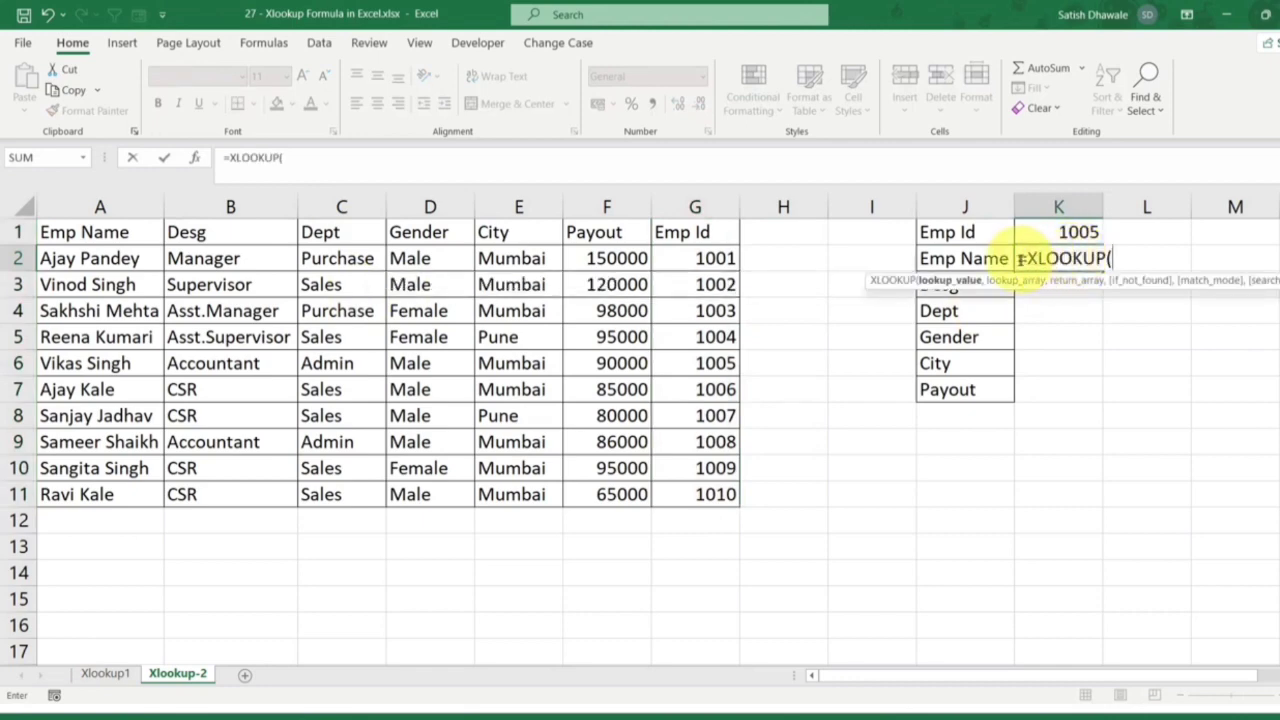
click(1095, 230)
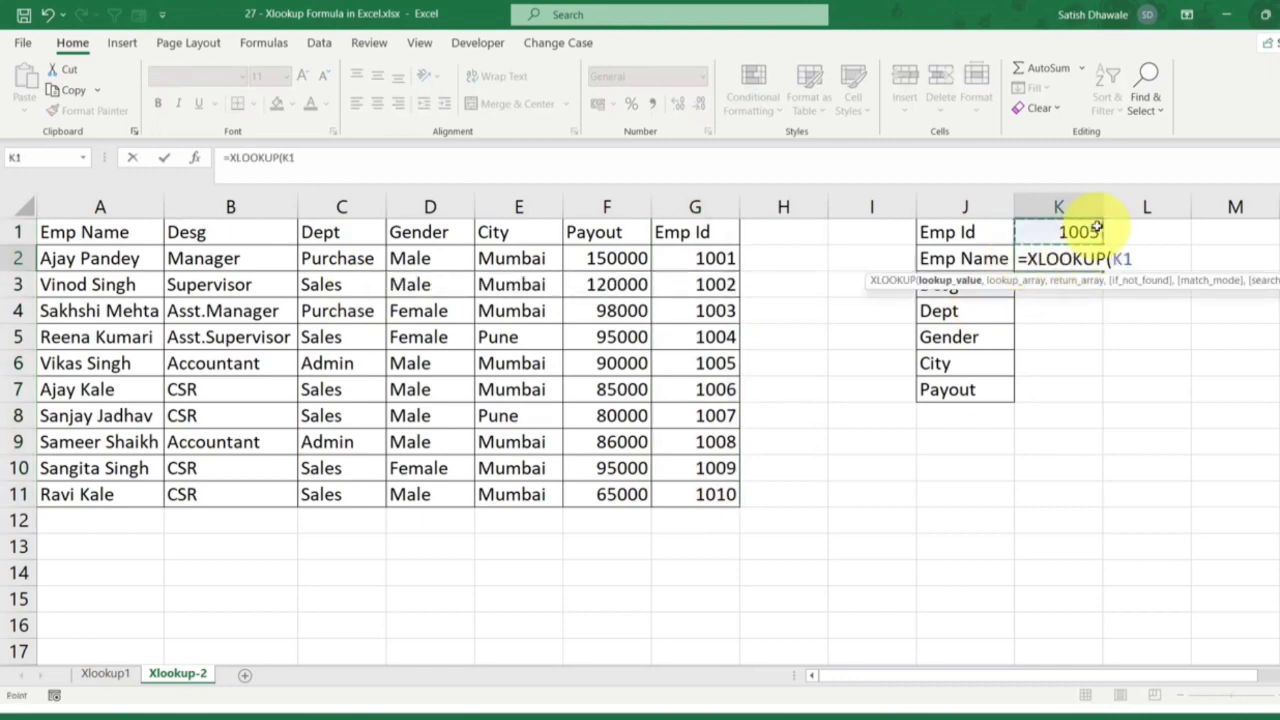
text(,)
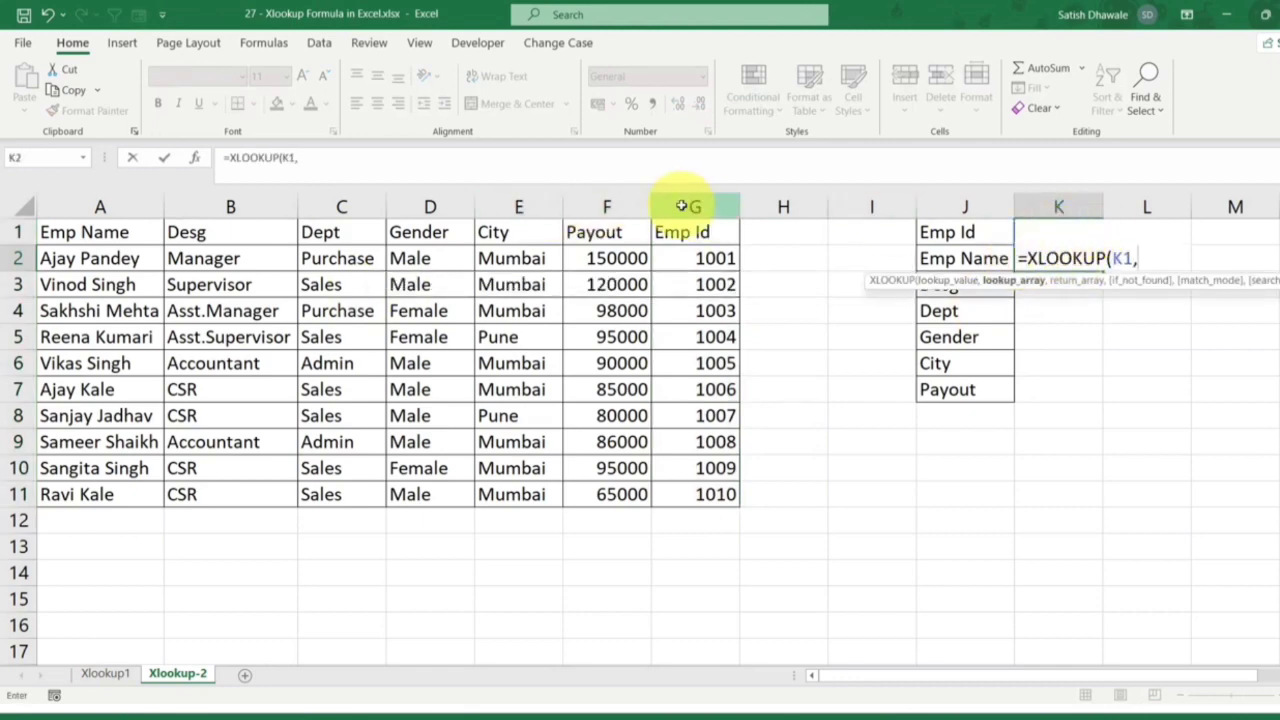
click(684, 206)
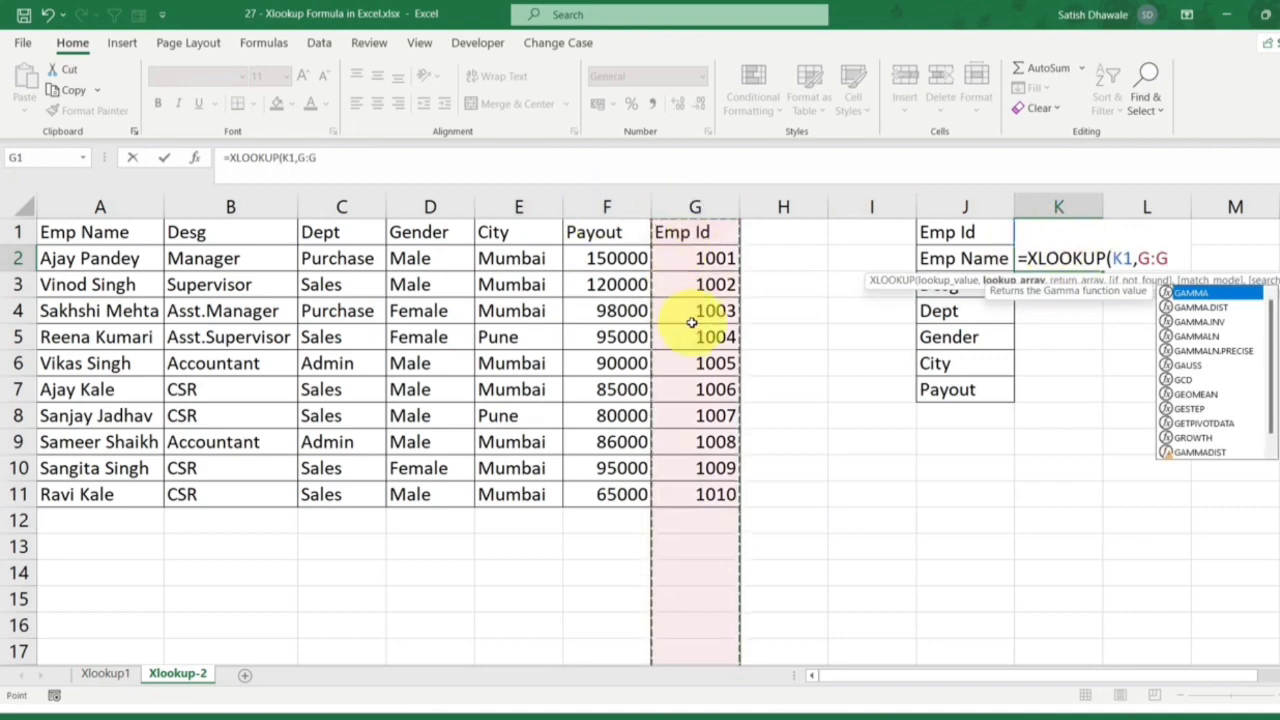
text(,)
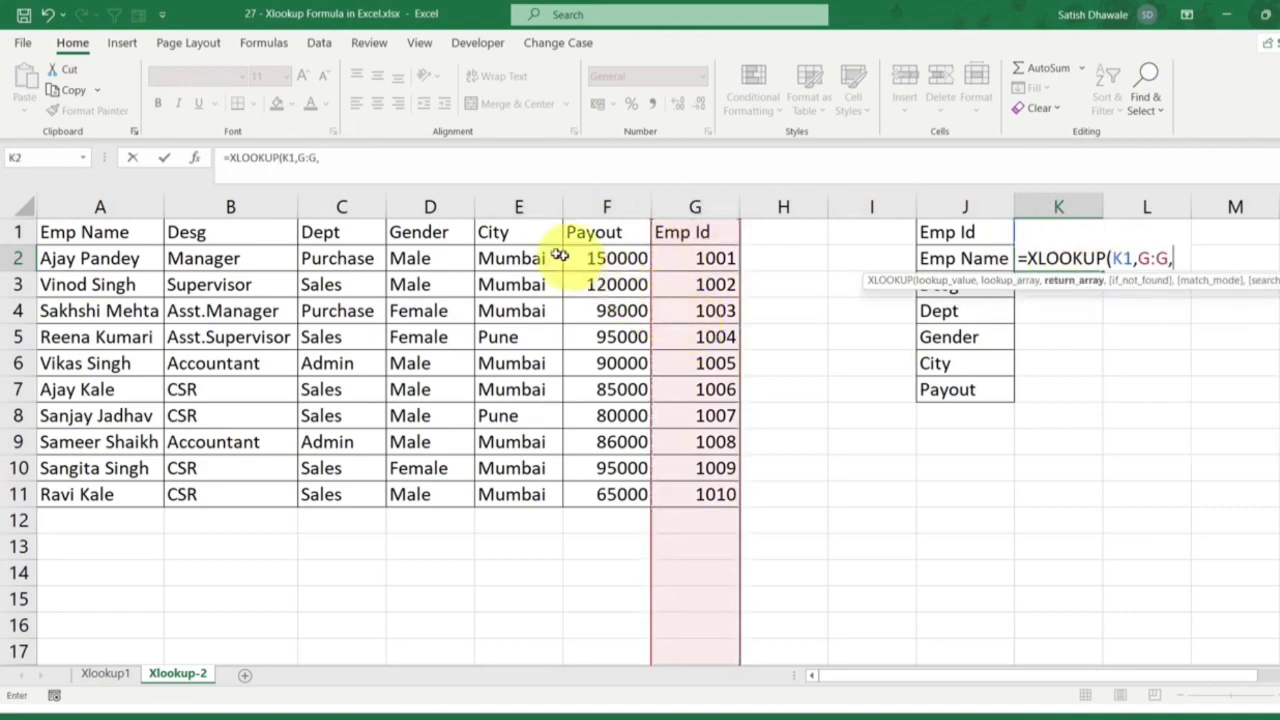
click(343, 207)
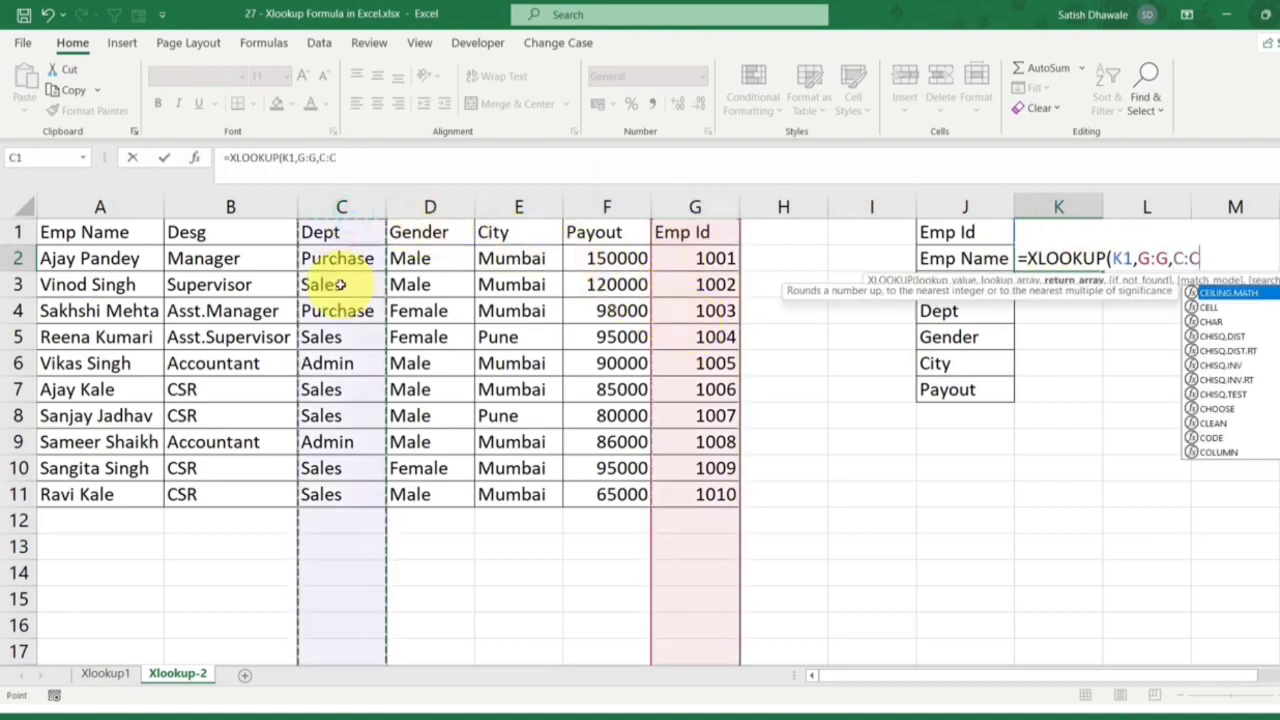
key(BackSpace)
key(BackSpace)
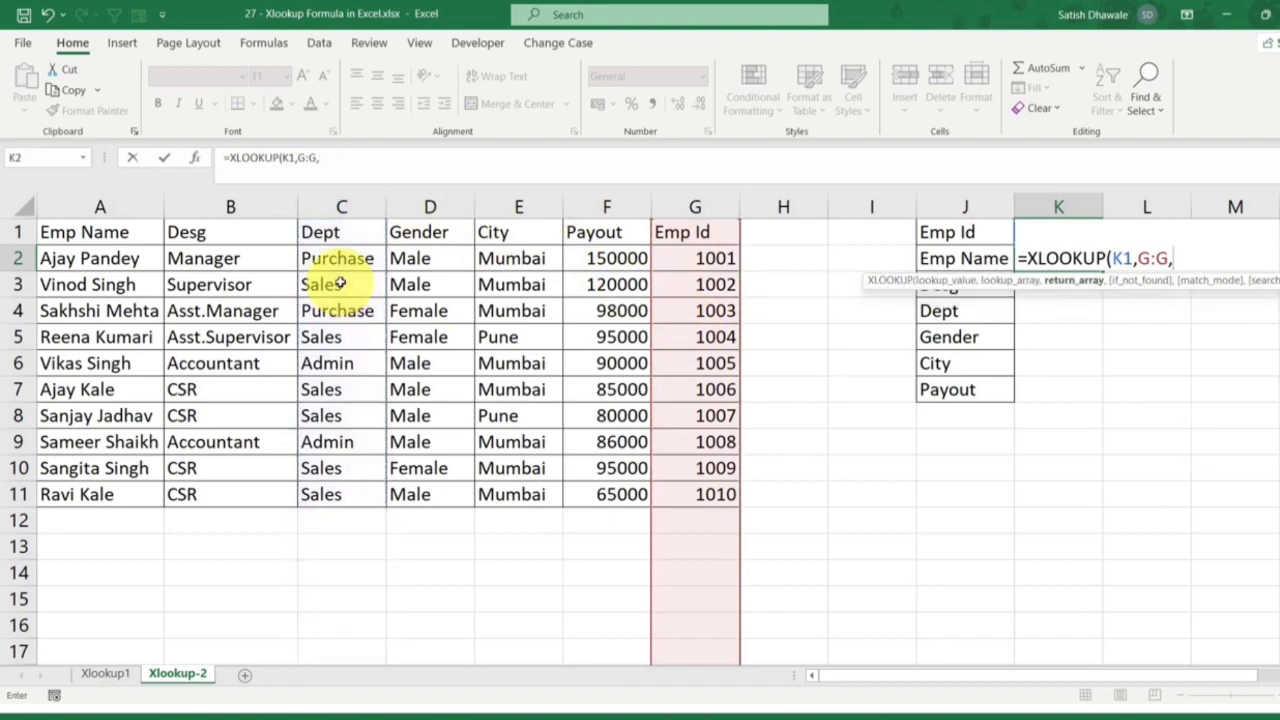
Add INDEX over columns A:G as the return array, leave its row number blank, and start a nested MATCH for the column number
text(INDEX()
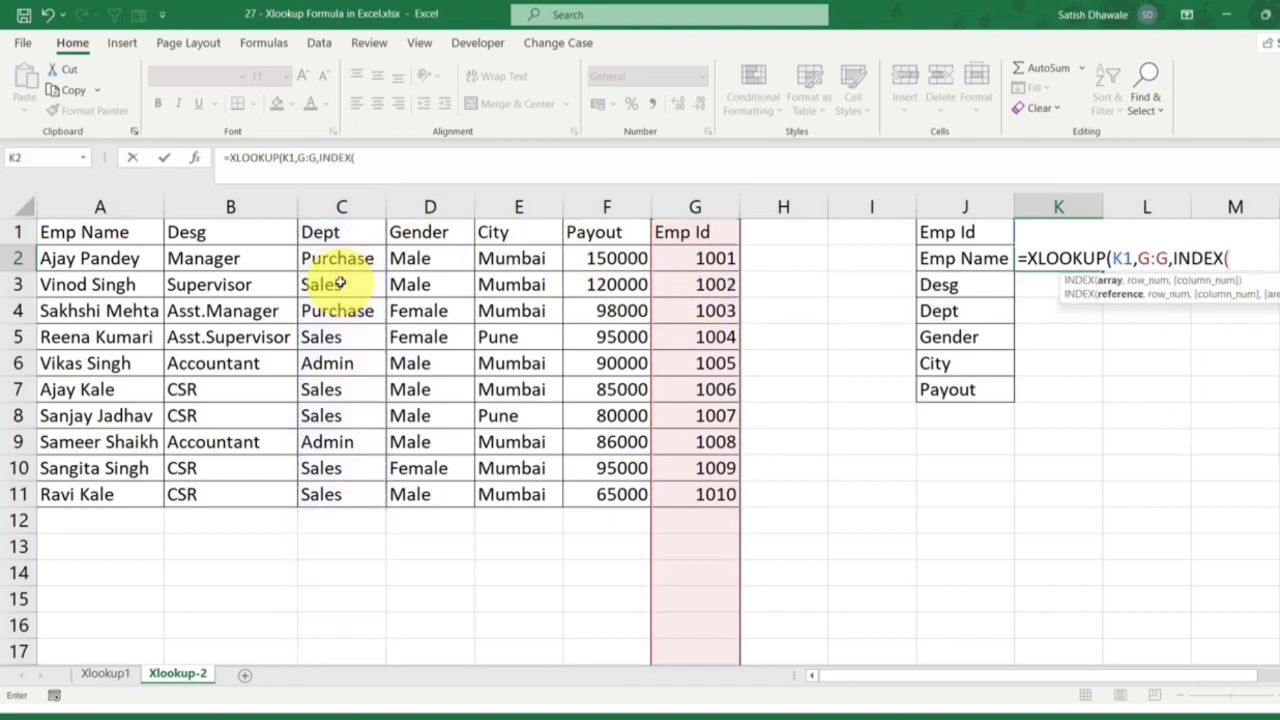
drag(72, 206, 688, 207)
text(,)
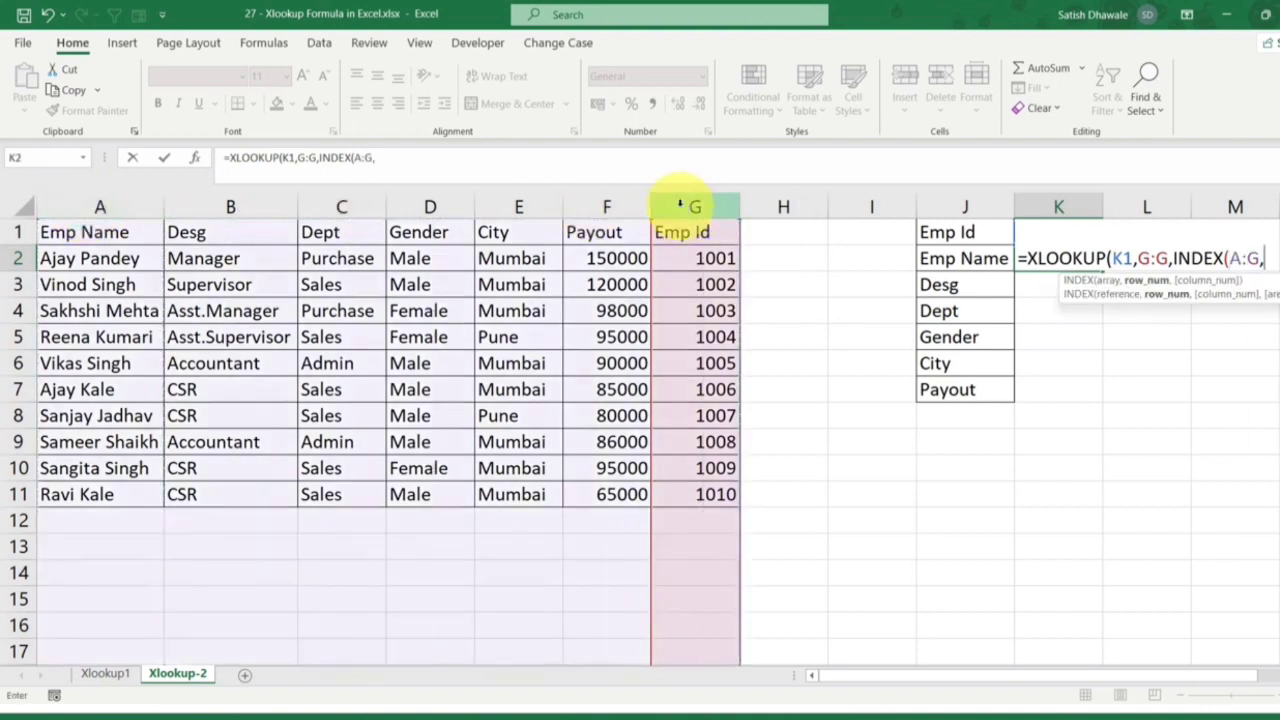
text(,)
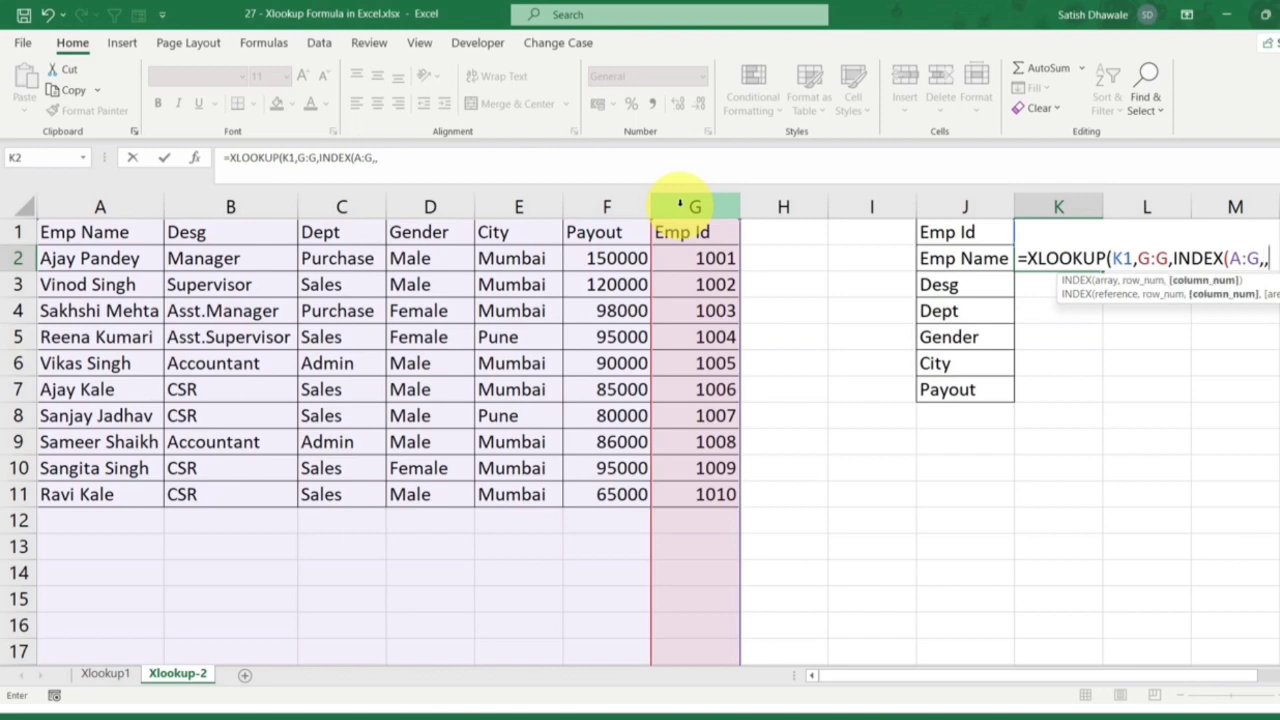
text(MATCH()
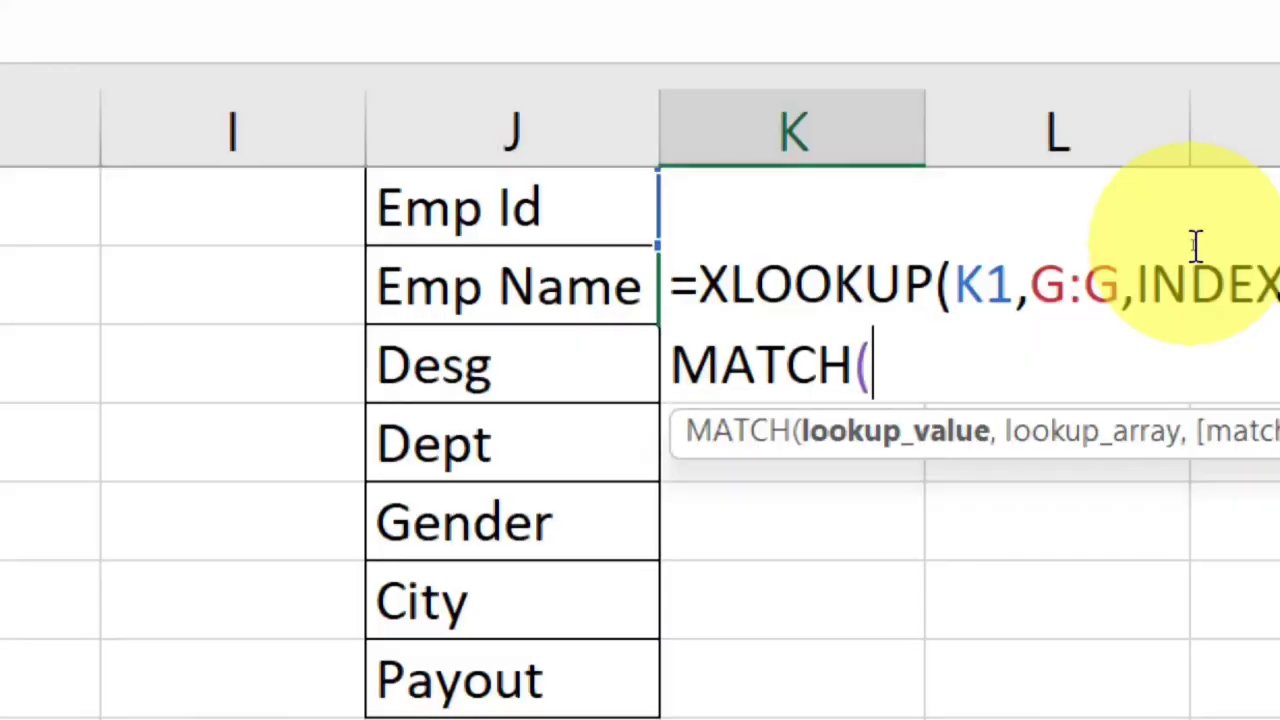
drag(1043, 286, 1128, 286)
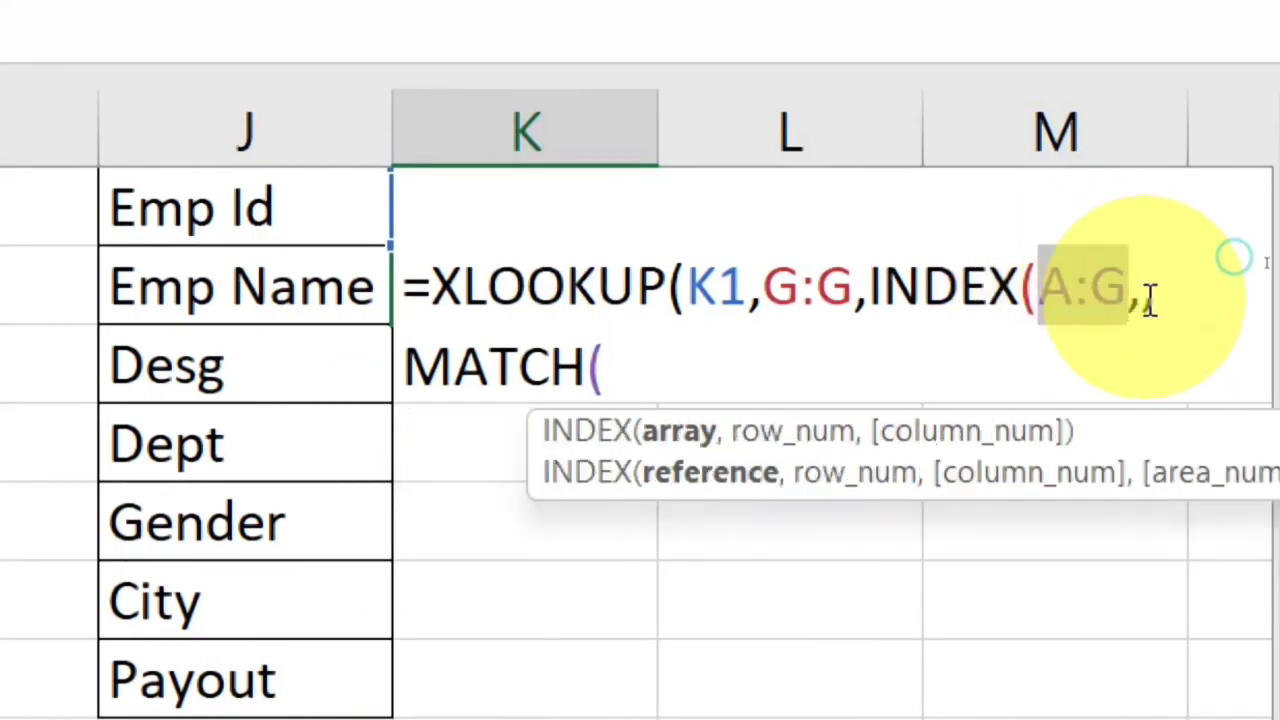
click(1135, 292)
text(,,)
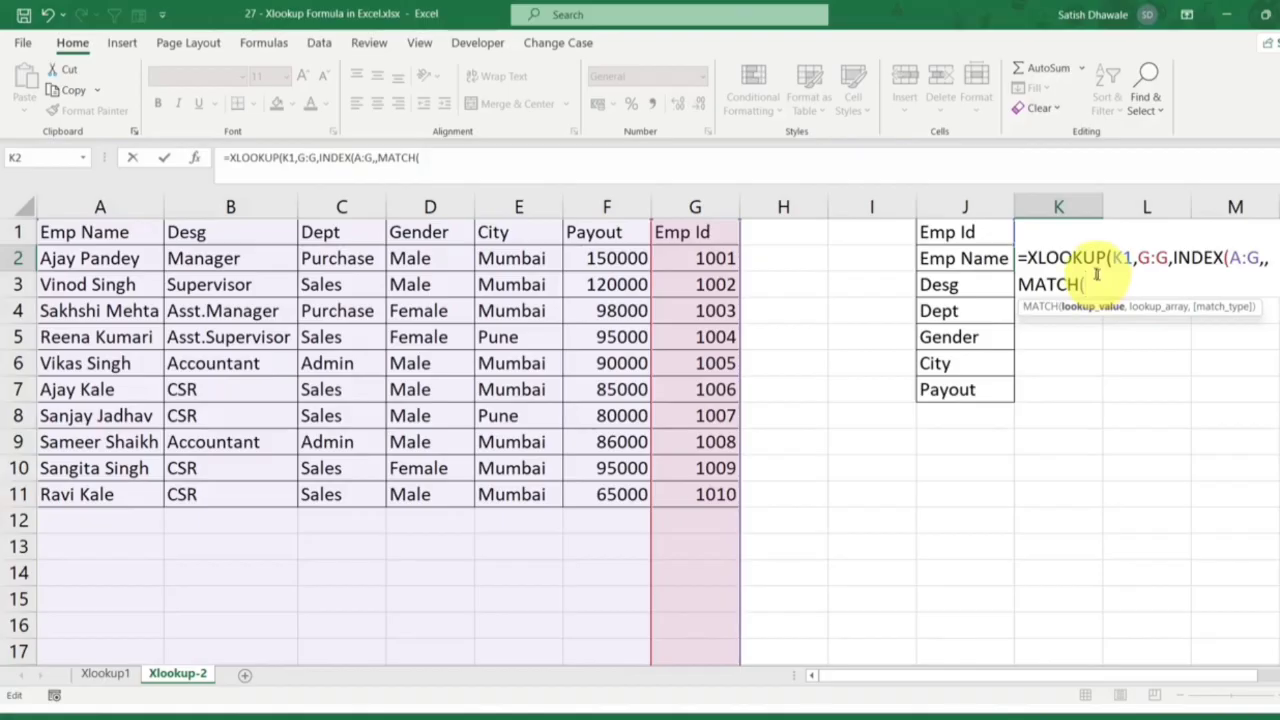
text(MATCH()
Complete the MATCH with J2 as lookup value, the headers A1:G1 as lookup array and 0 for exact match
click(965, 259)
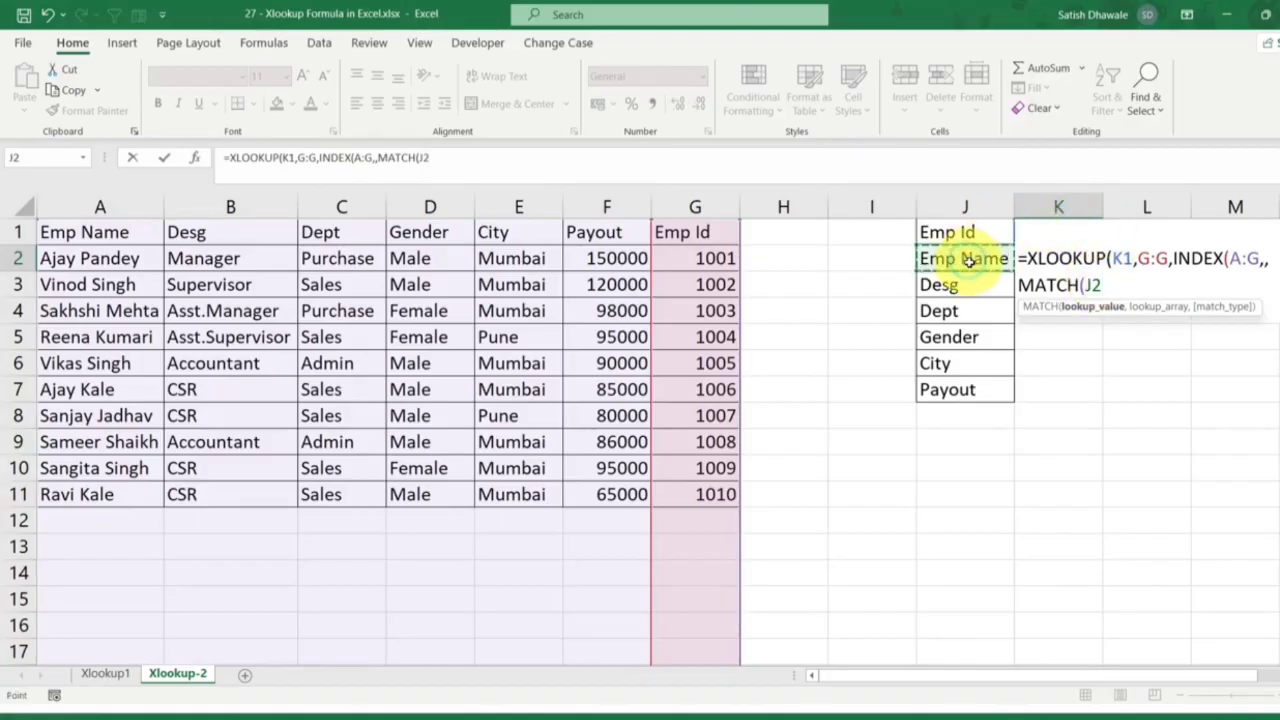
text(,)
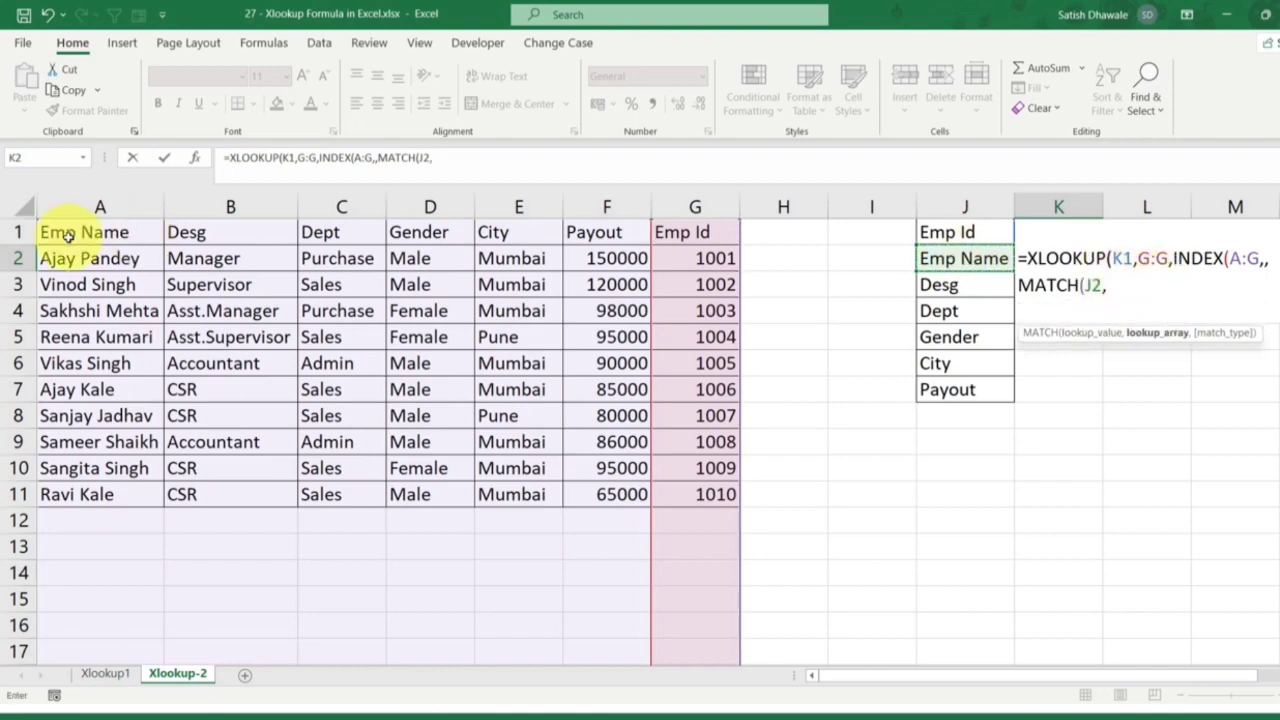
drag(74, 232, 704, 233)
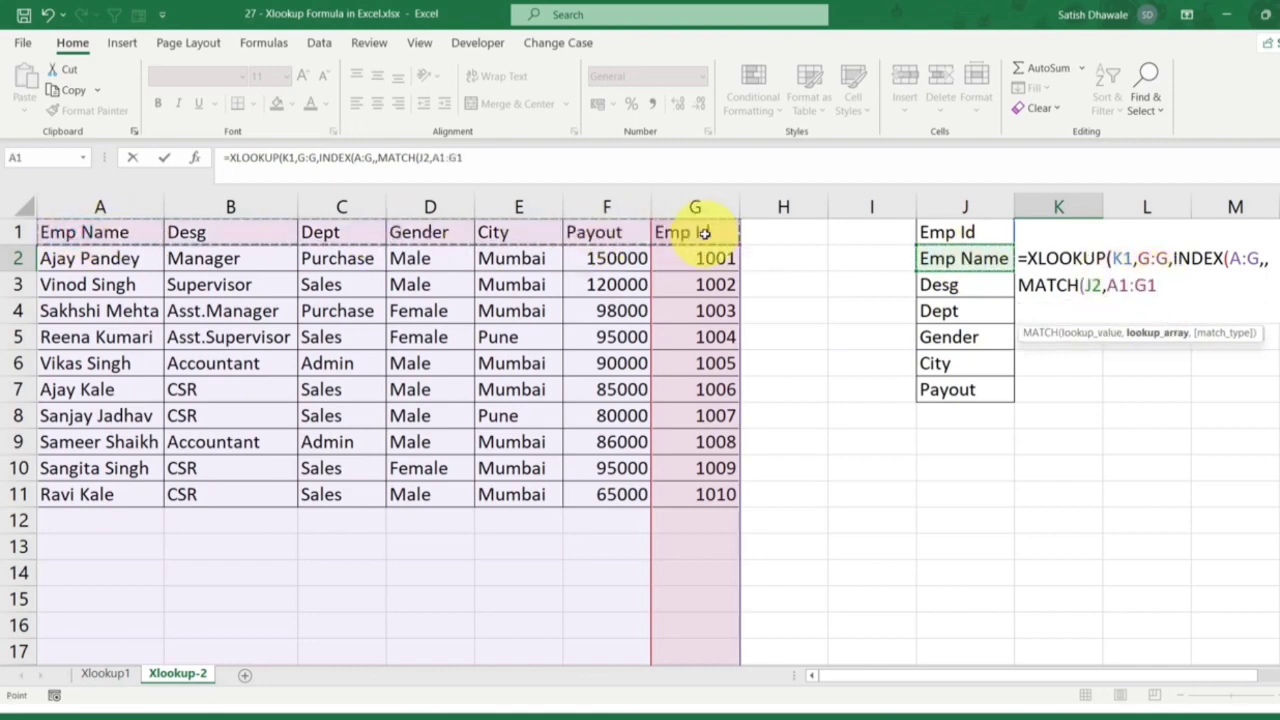
text(,)
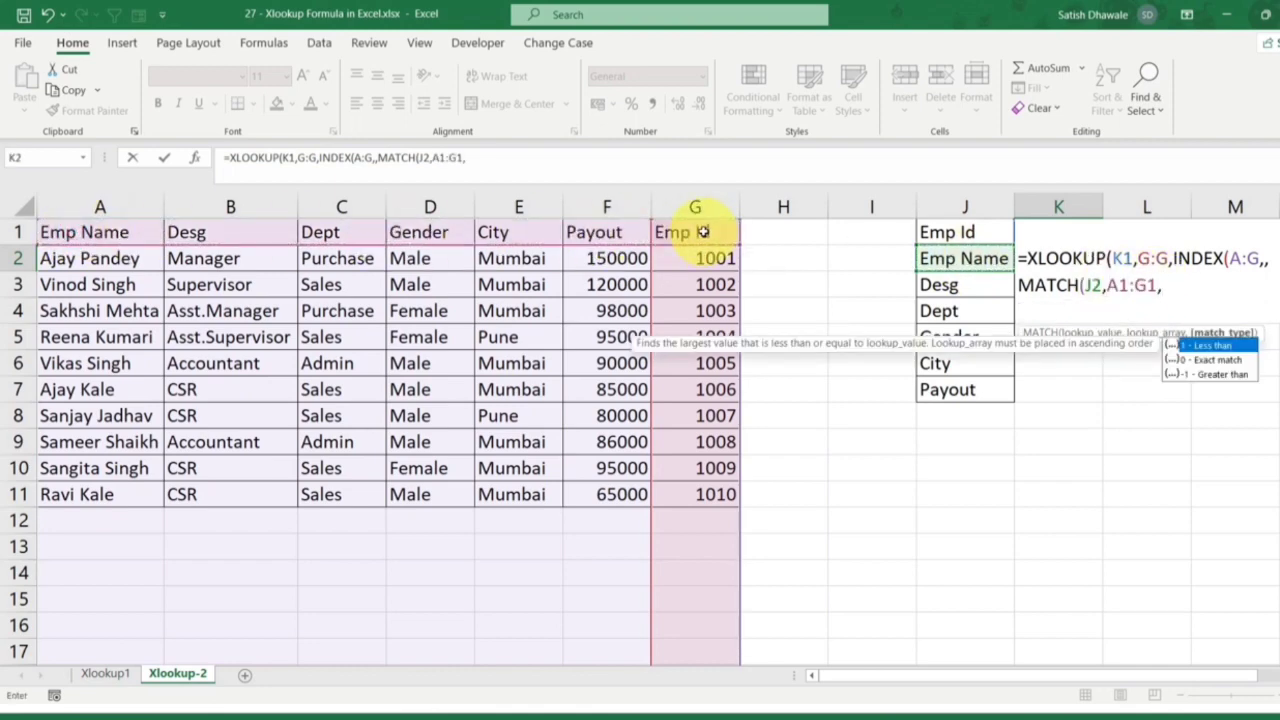
text(0))
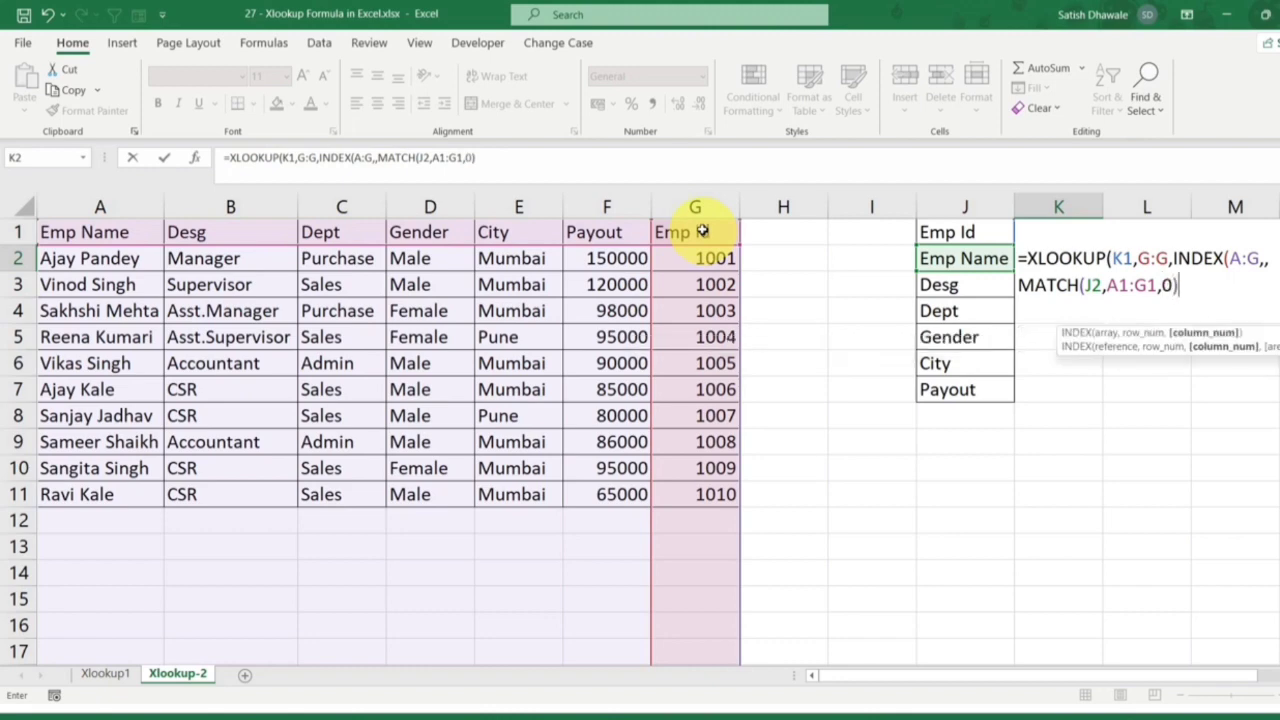
Lock the MATCH header range as $A$1:$G$1 and commit the formula in K2, accepting the proposed correction
drag(1108, 285, 1158, 285)
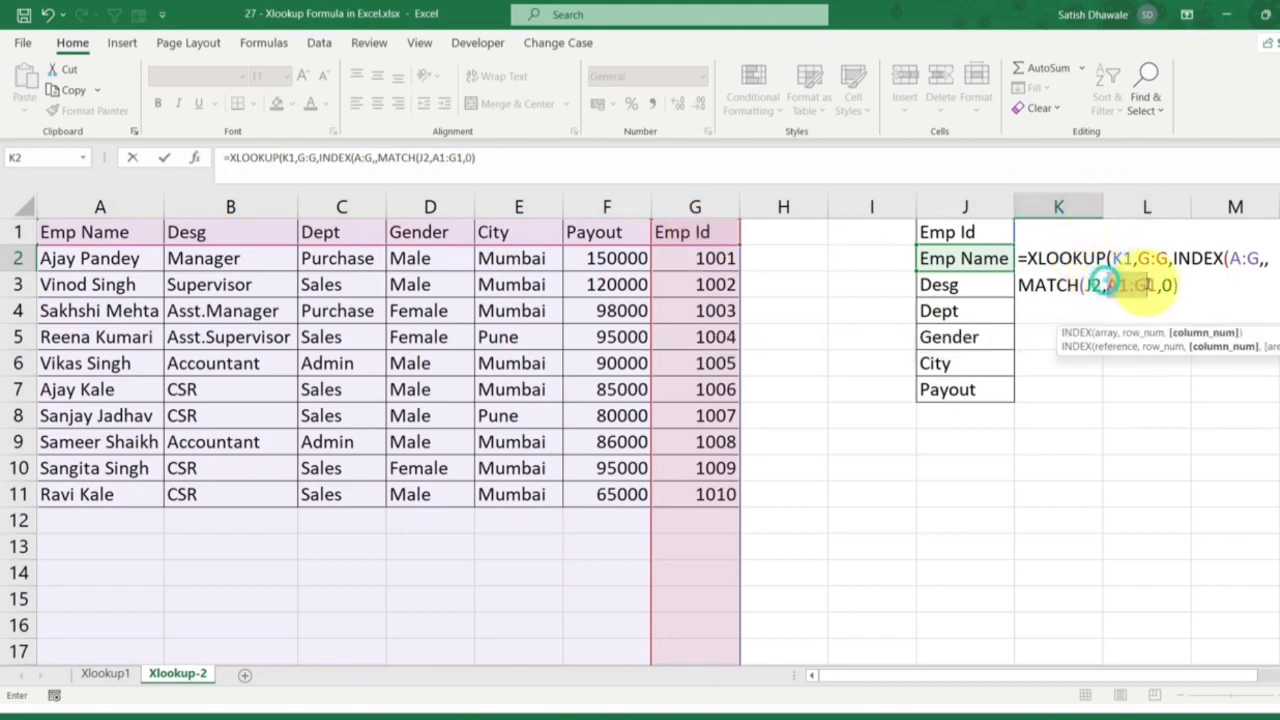
key(F4)
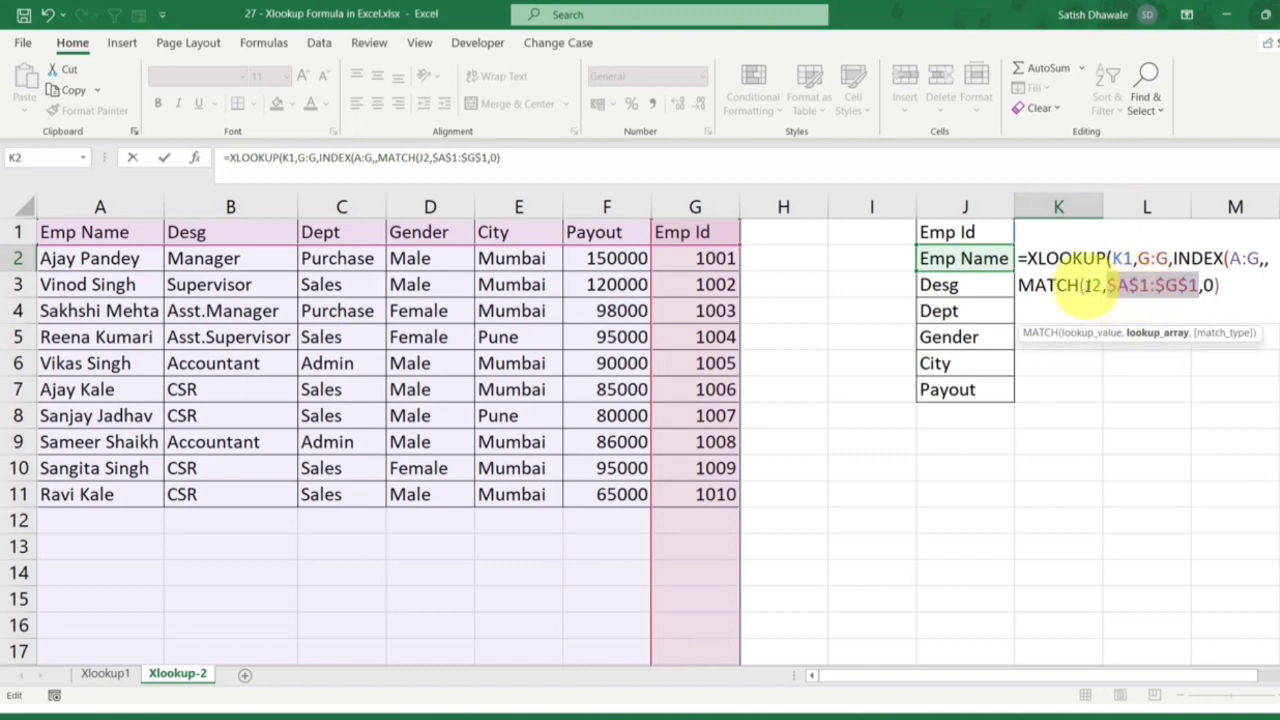
key(Return)
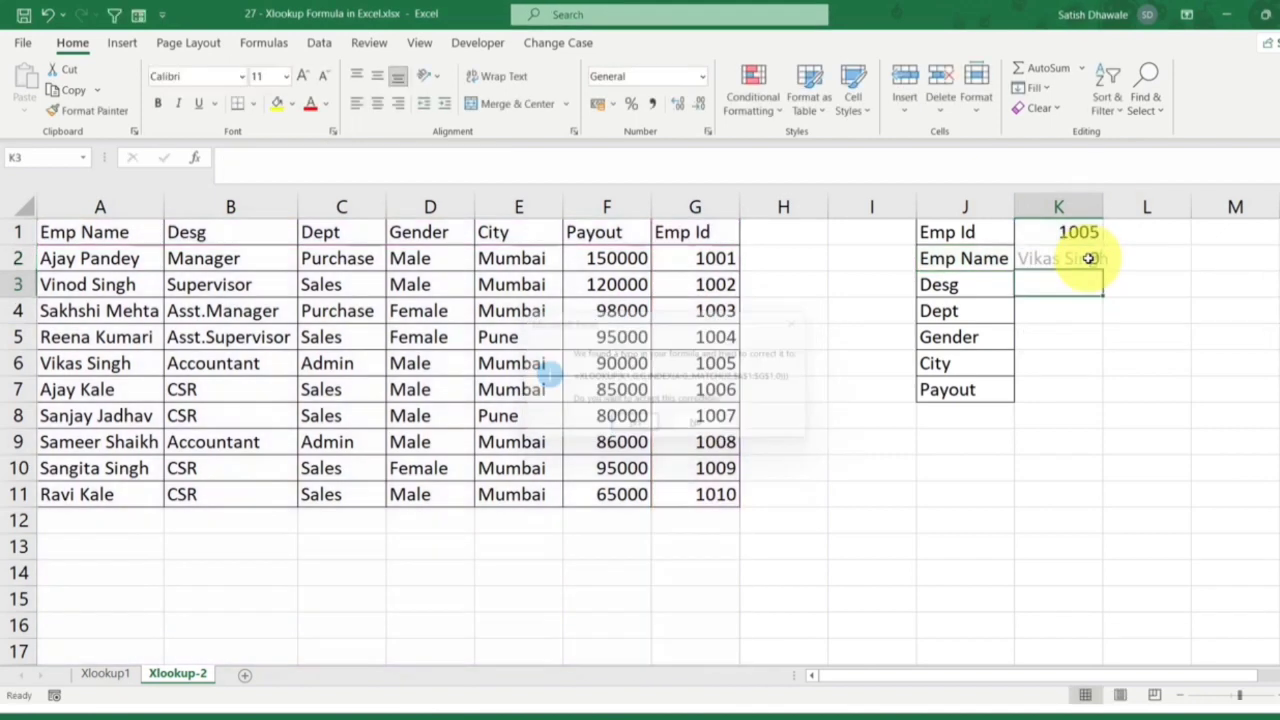
Fill the K2 formula down to K7 and widen column K to fit the full names
click(1090, 258)
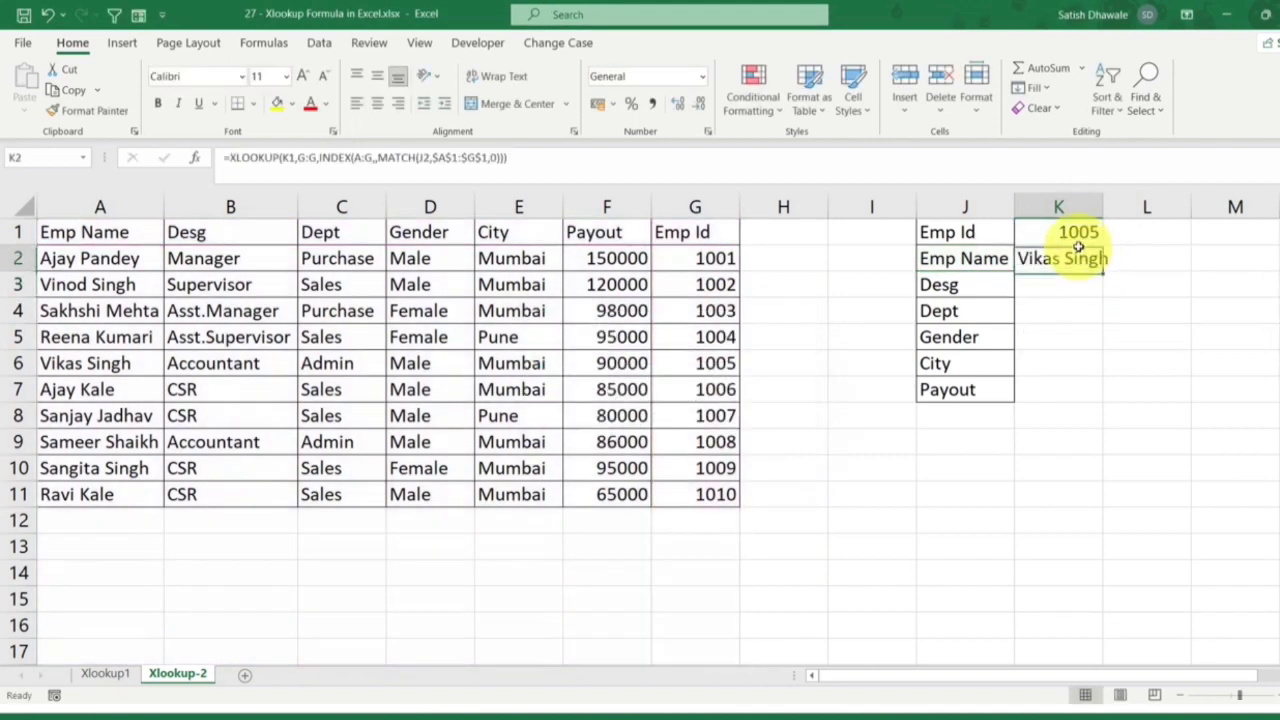
drag(1100, 270, 1095, 400)
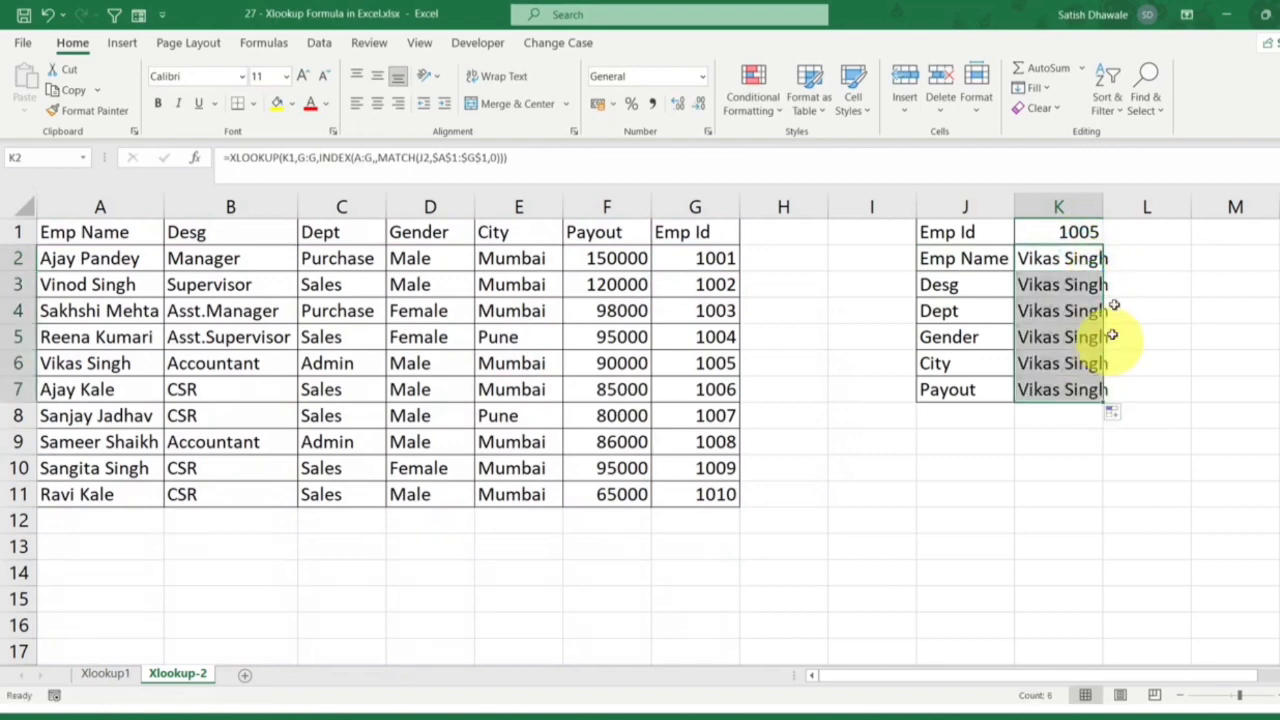
drag(1102, 207, 1140, 210)
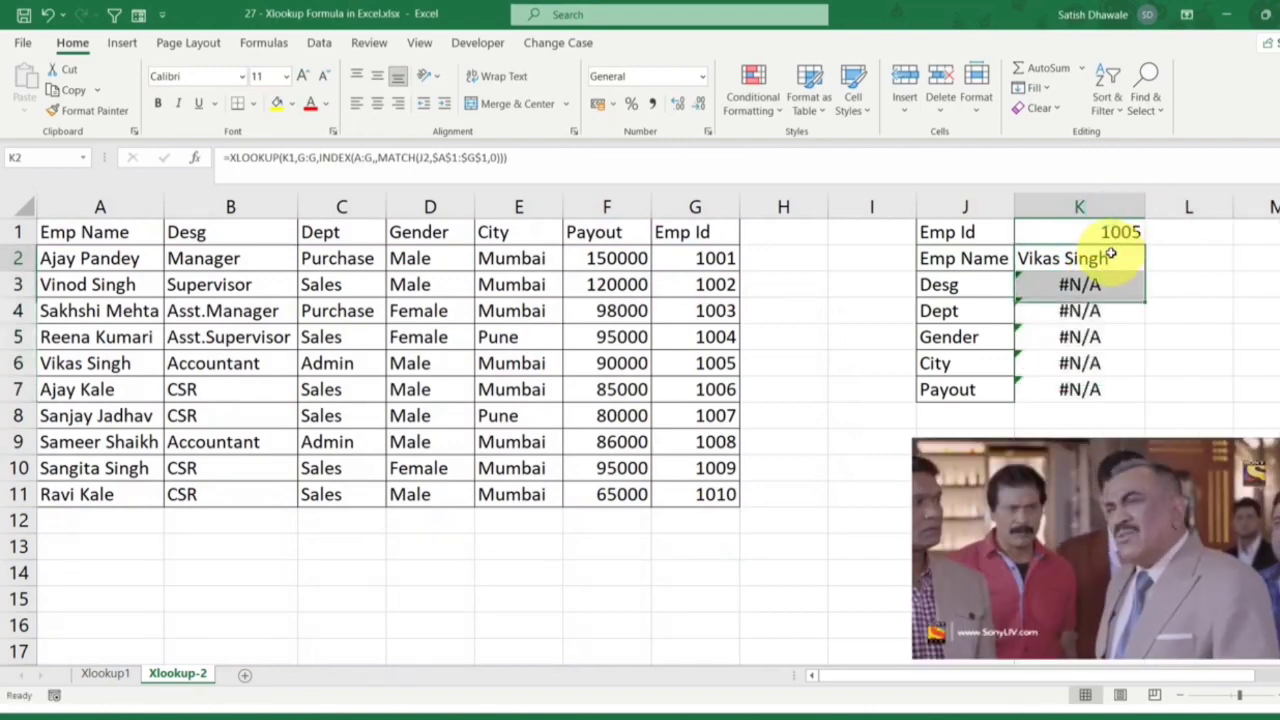
Make the XLOOKUP lookup value absolute as $K$1 in K2 and fill the formula down again to K7
double_click(1100, 258)
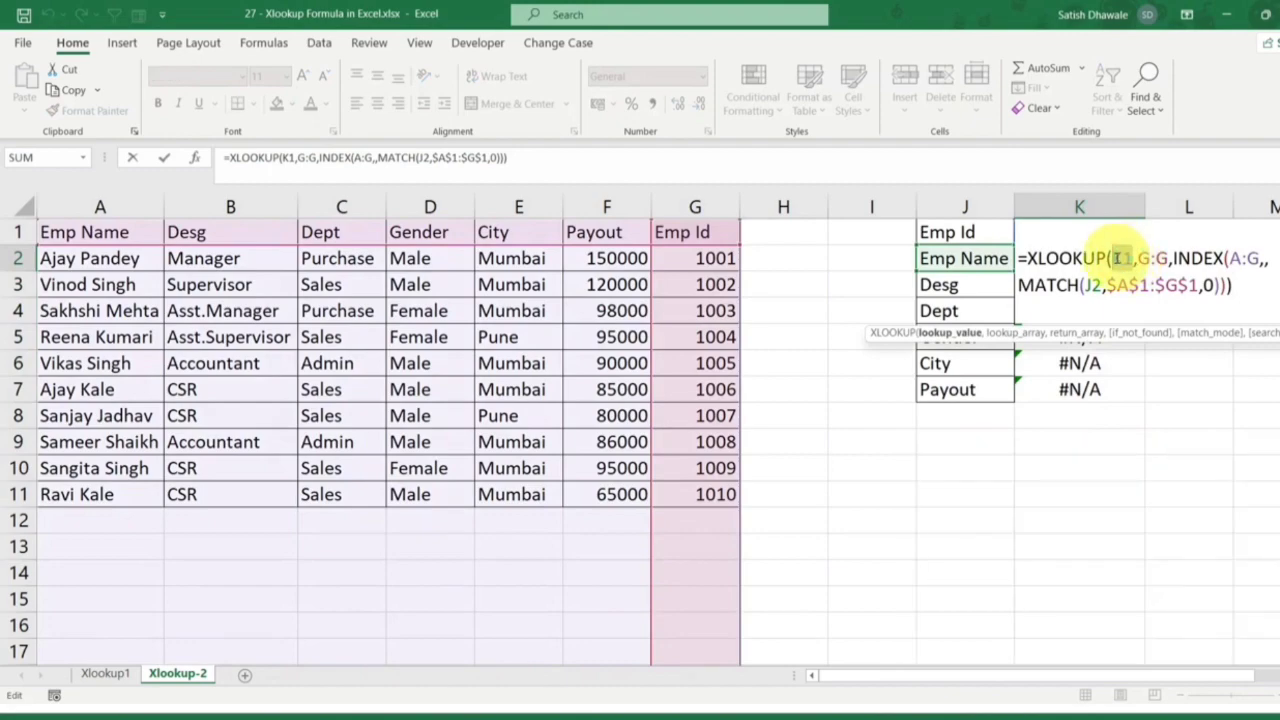
key(F4)
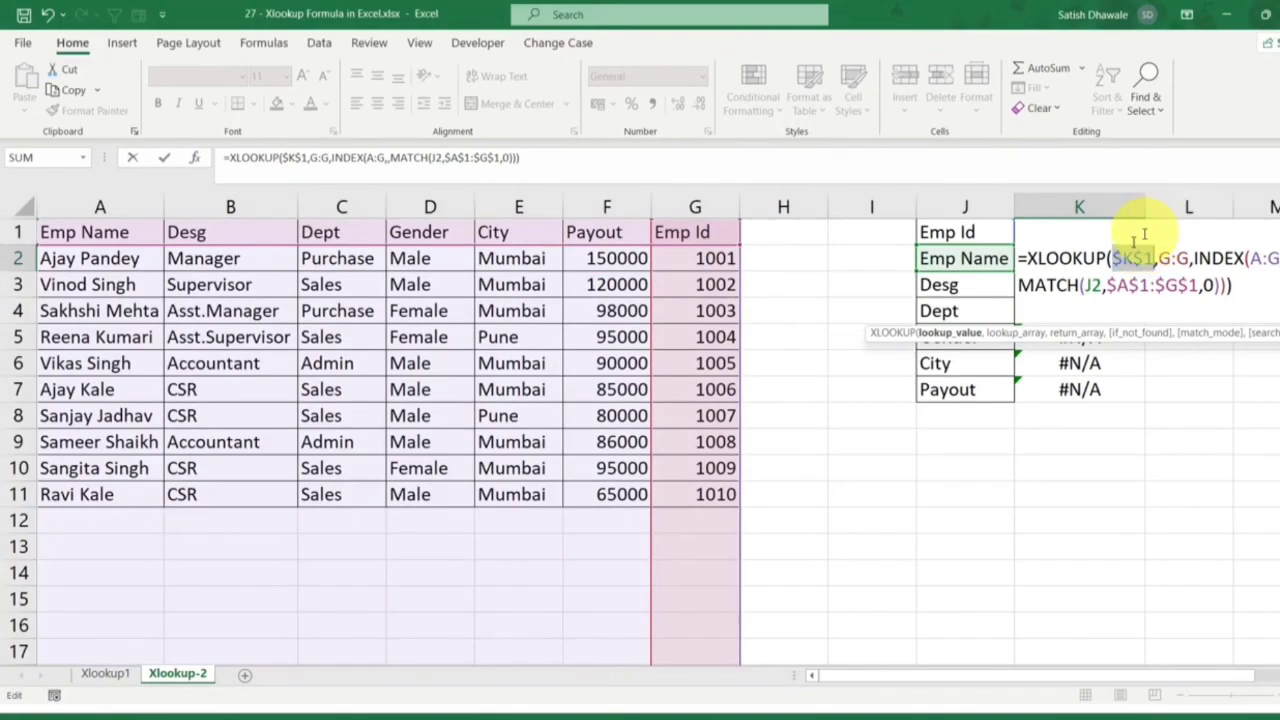
key(Return)
click(1108, 259)
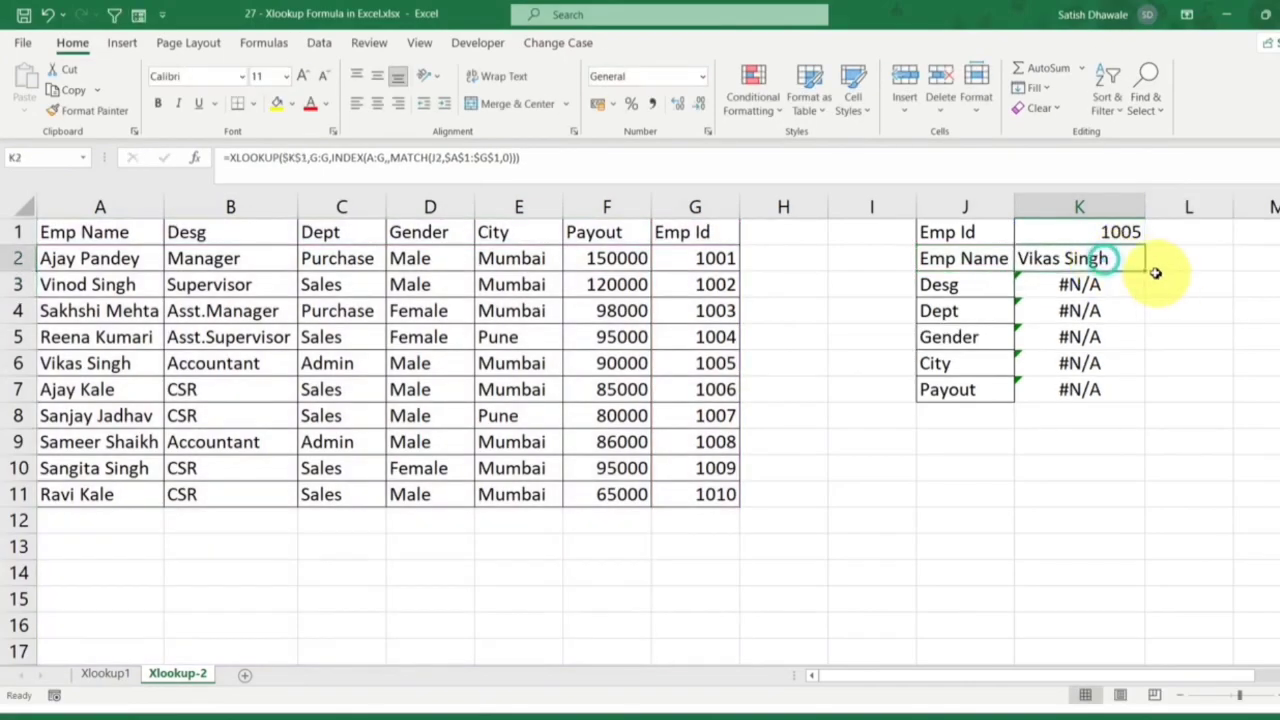
double_click(1145, 271)
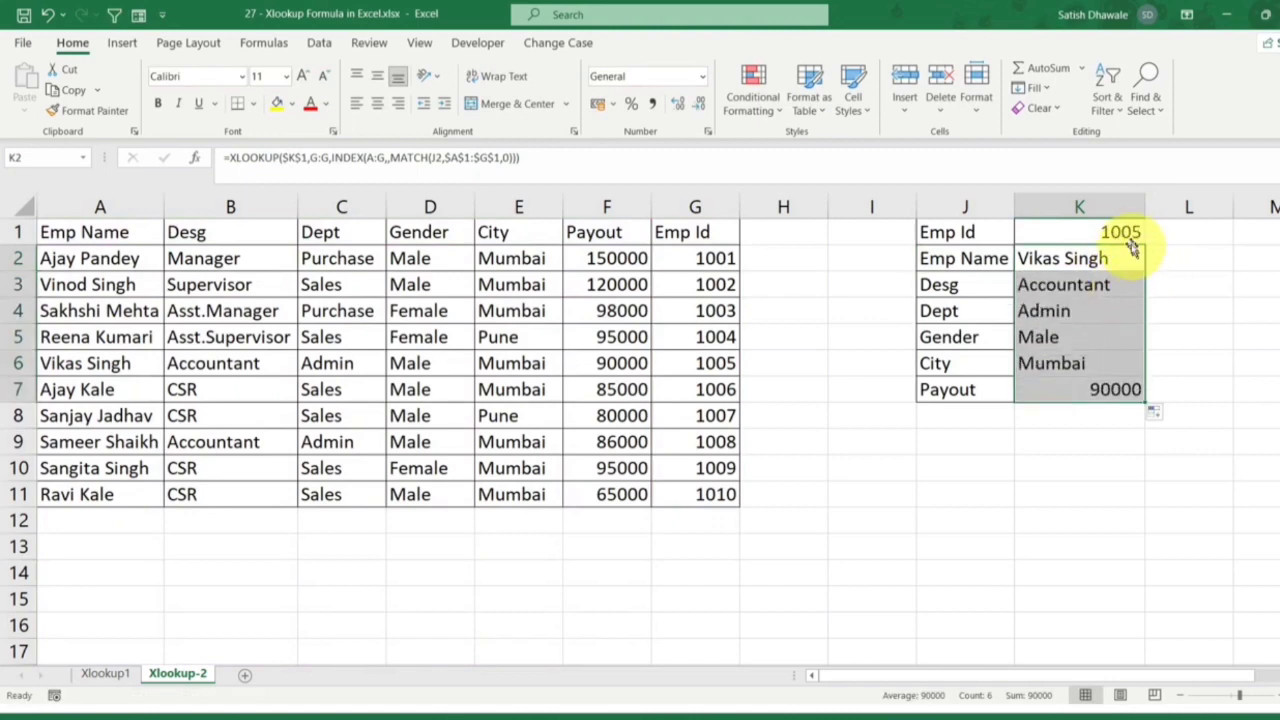
Replace the Emp Id in K1 with the third employee's ID to test the lookup formulas
click(1122, 232)
text(10)
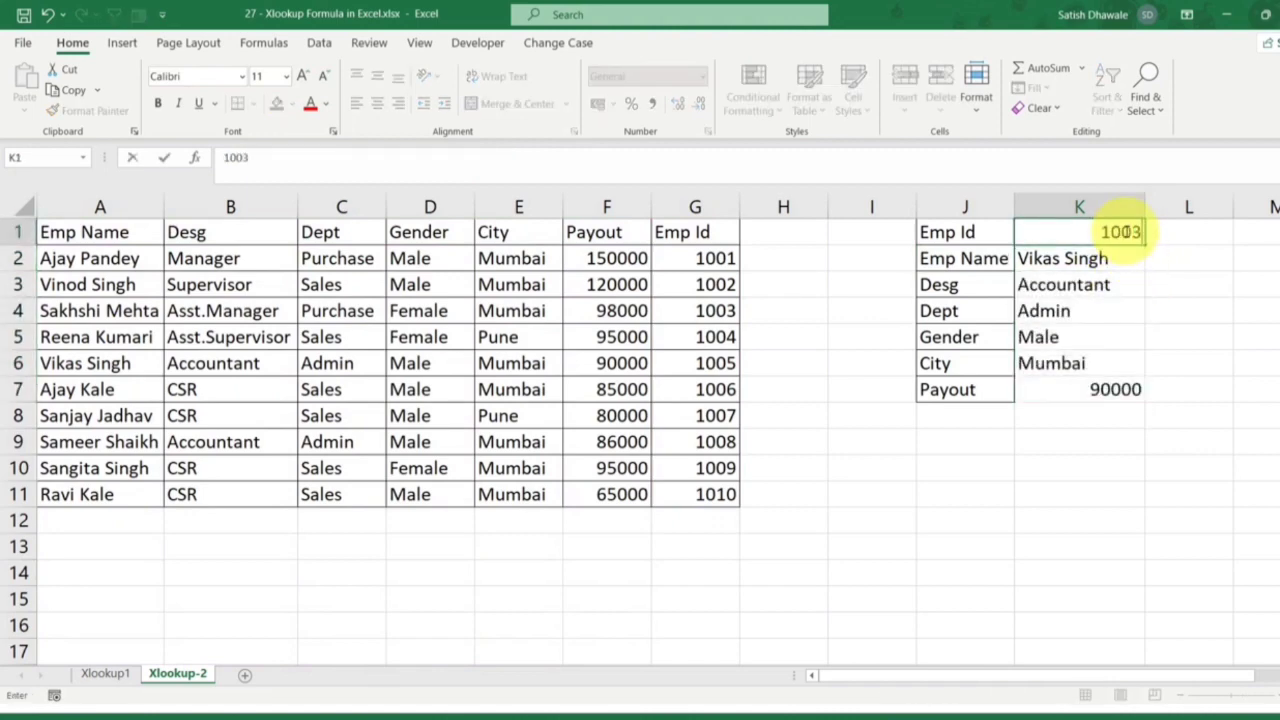
key(Return)
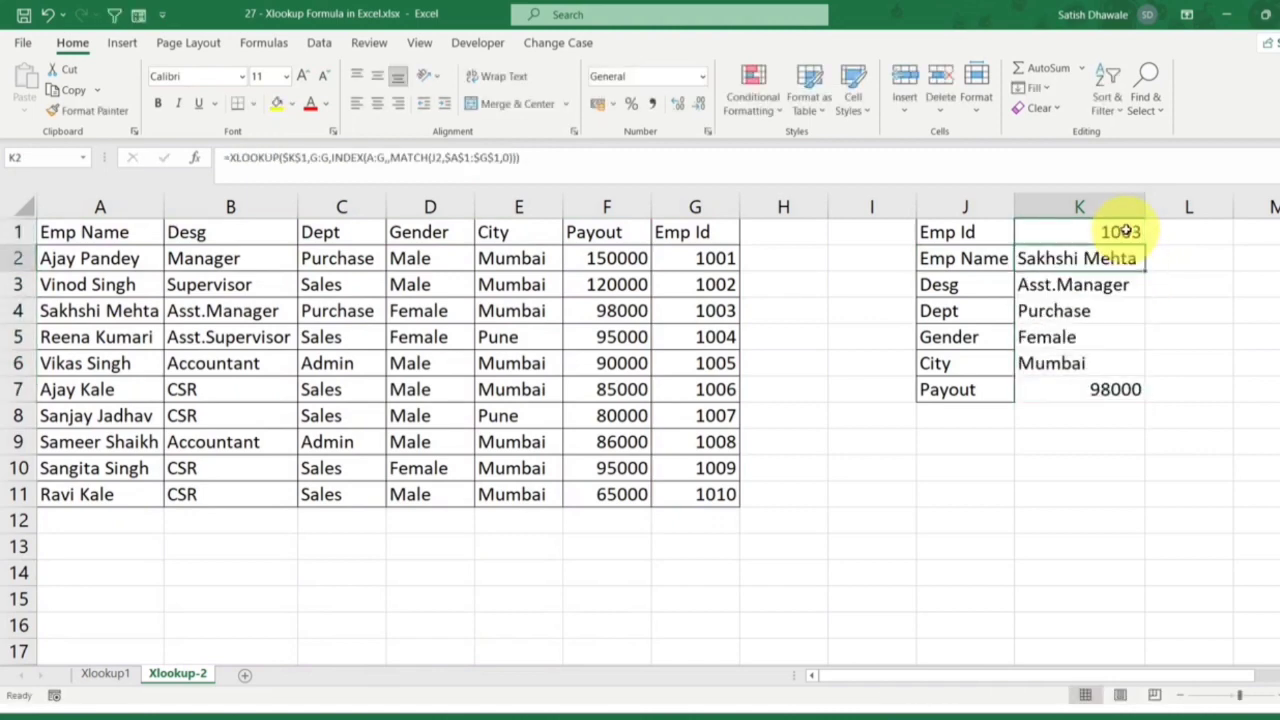
Select the Emp Id range G1:G11 and slightly widen the Payout column F
drag(700, 232, 659, 496)
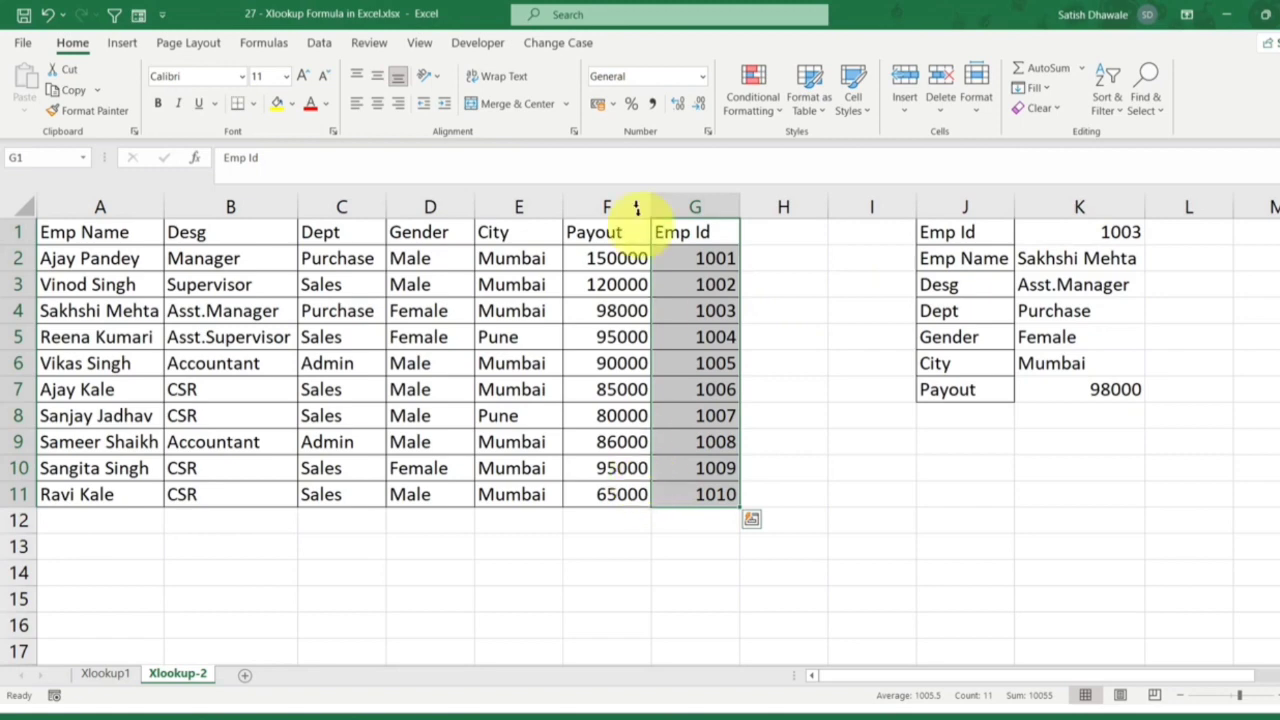
drag(651, 206, 388, 470)
click(357, 449)
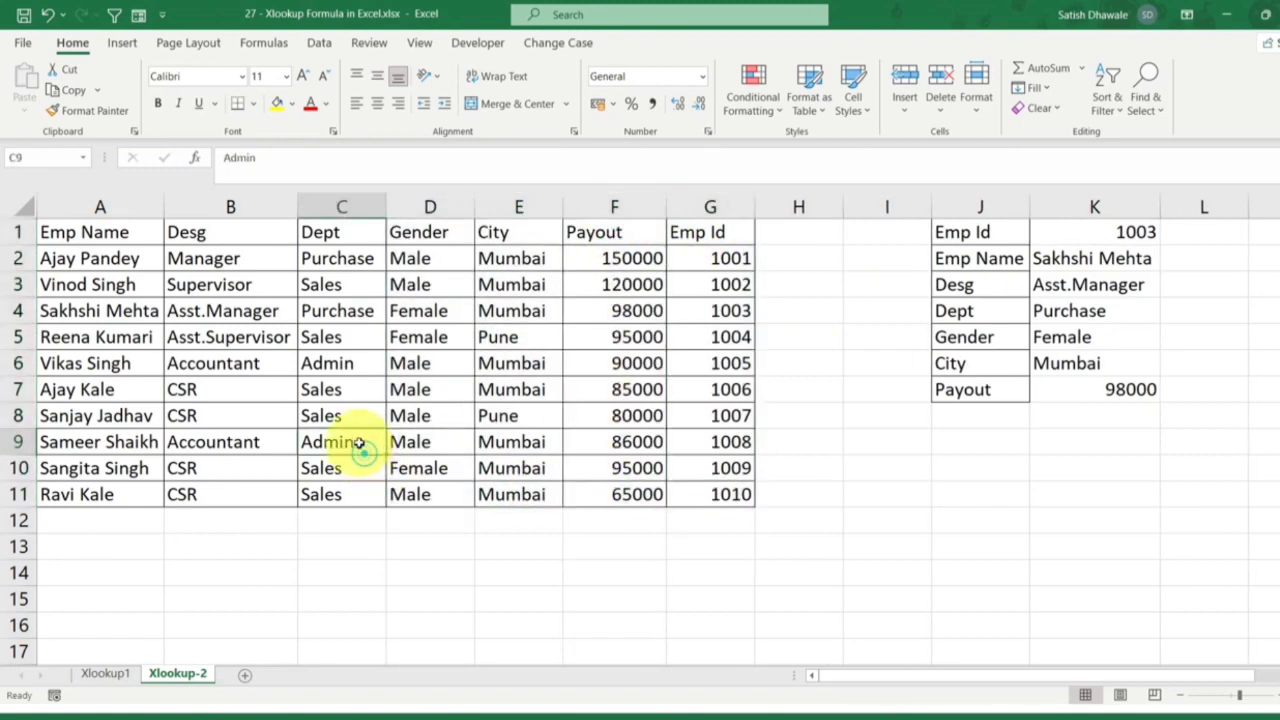